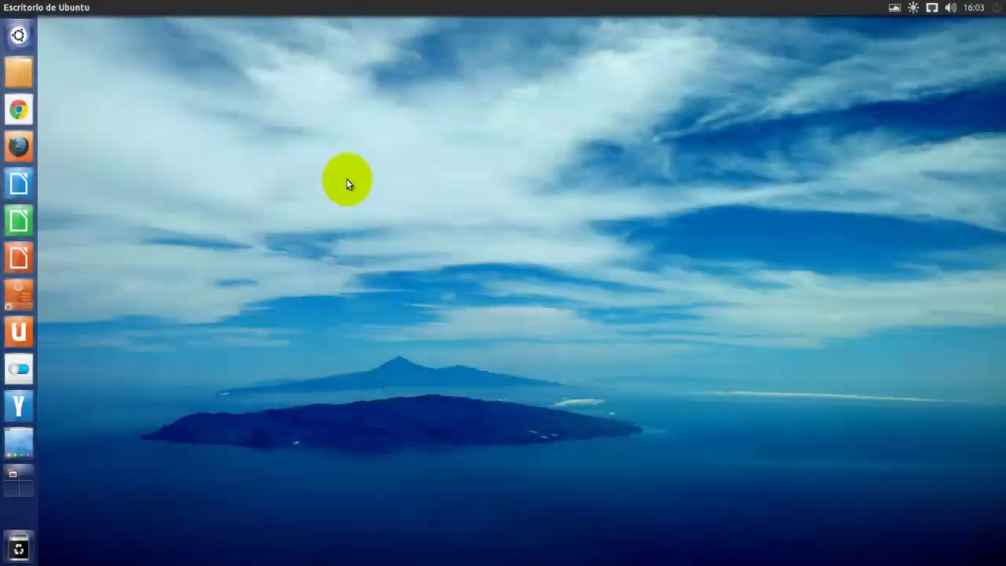
Launch LibreOffice from the Dash search to bring up its Start Center.
left_click(19, 34)
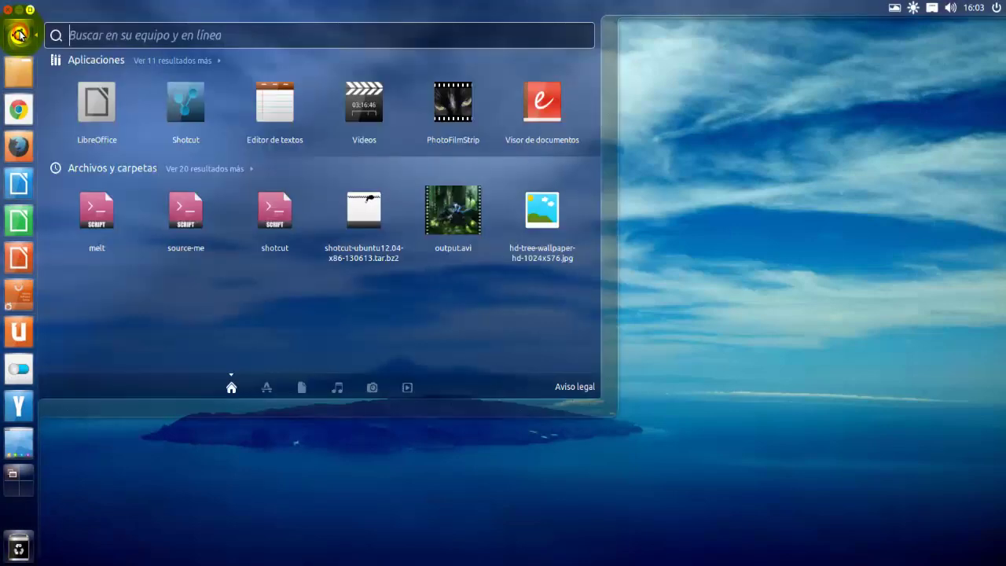
left_click(96, 96)
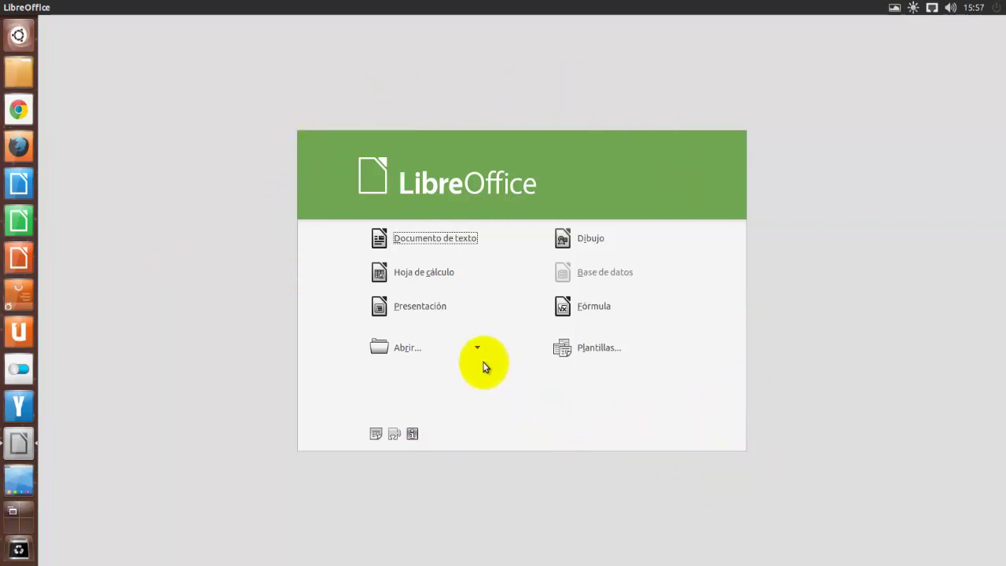
Create a blank text document, then start a presentation from the Fondos de presentación 'Verde abstracto' template.
left_click(380, 238)
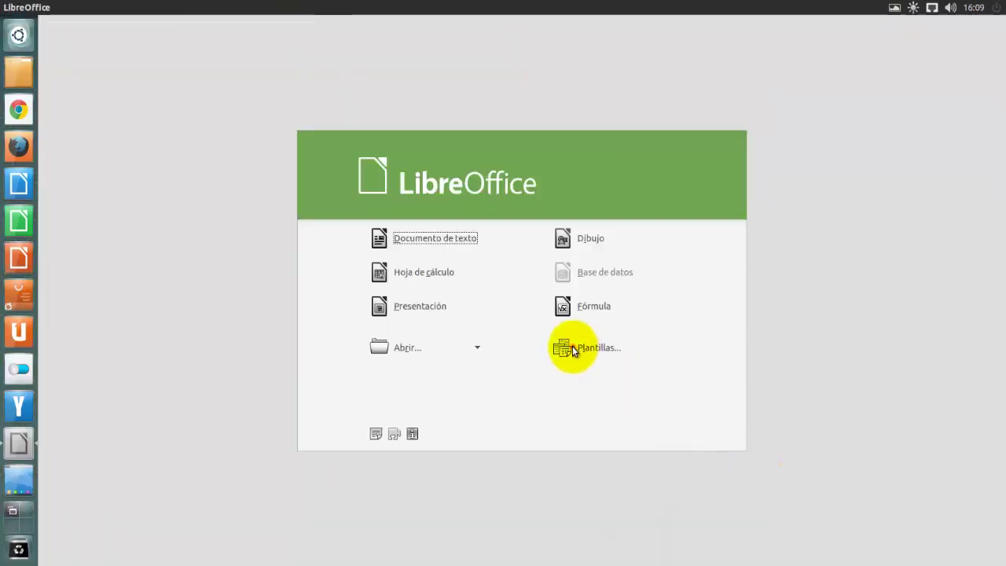
left_click(572, 349)
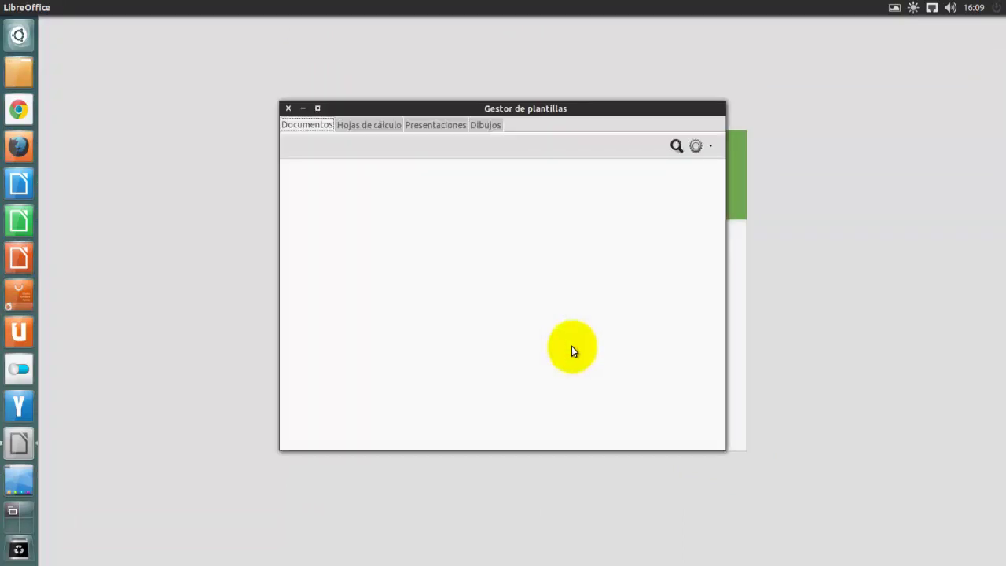
left_click(449, 126)
left_click(476, 126)
left_click(437, 126)
double_click(349, 221)
double_click(343, 234)
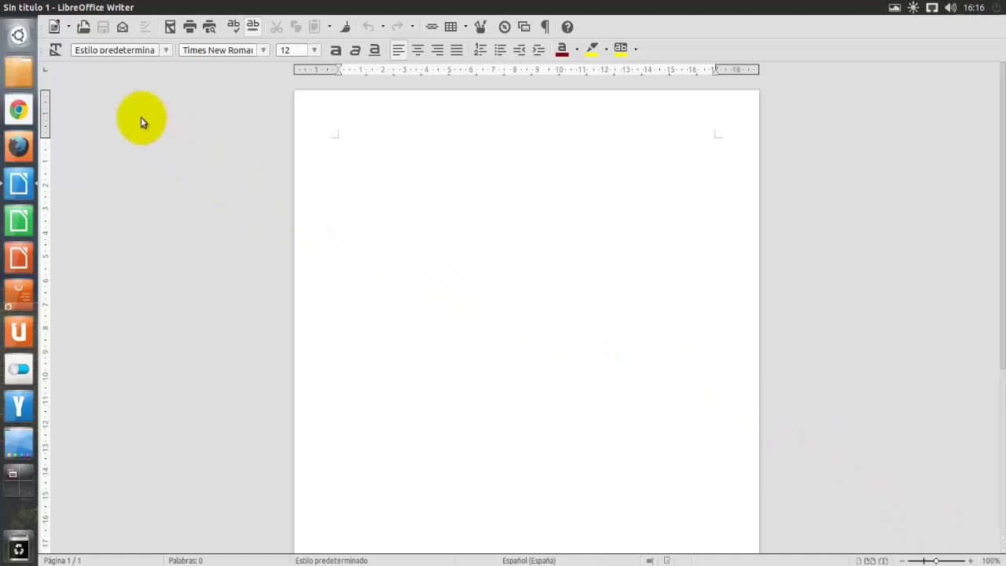
Create a text document via Archivo > Nuevo, then a blank spreadsheet from the New button's menu.
left_click(64, 7)
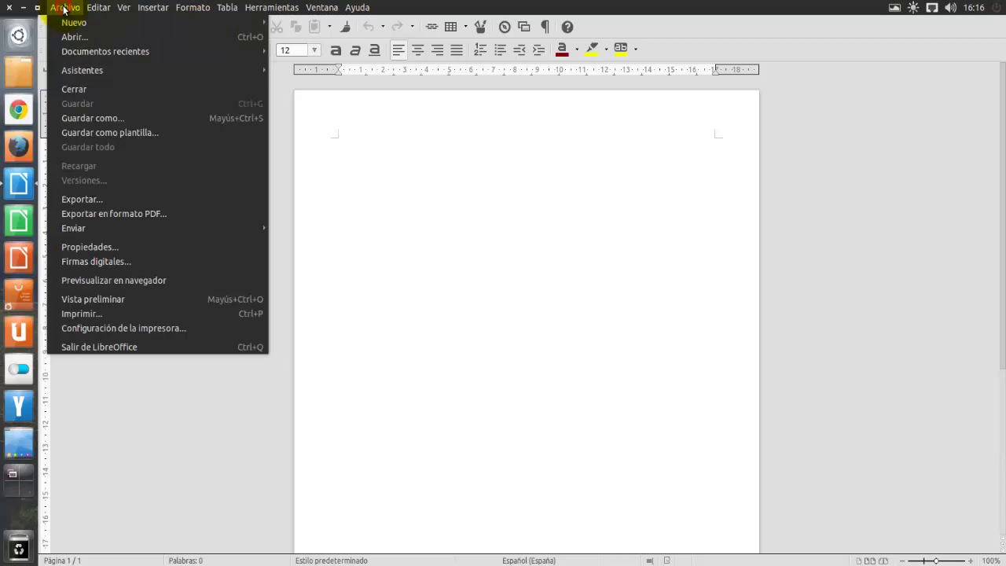
mouse_move(68, 26)
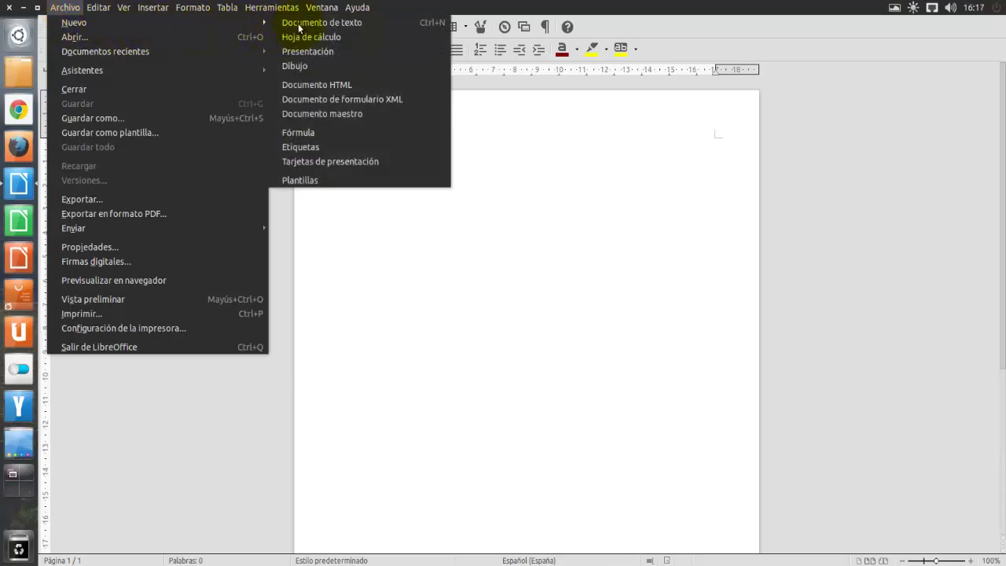
left_click(321, 23)
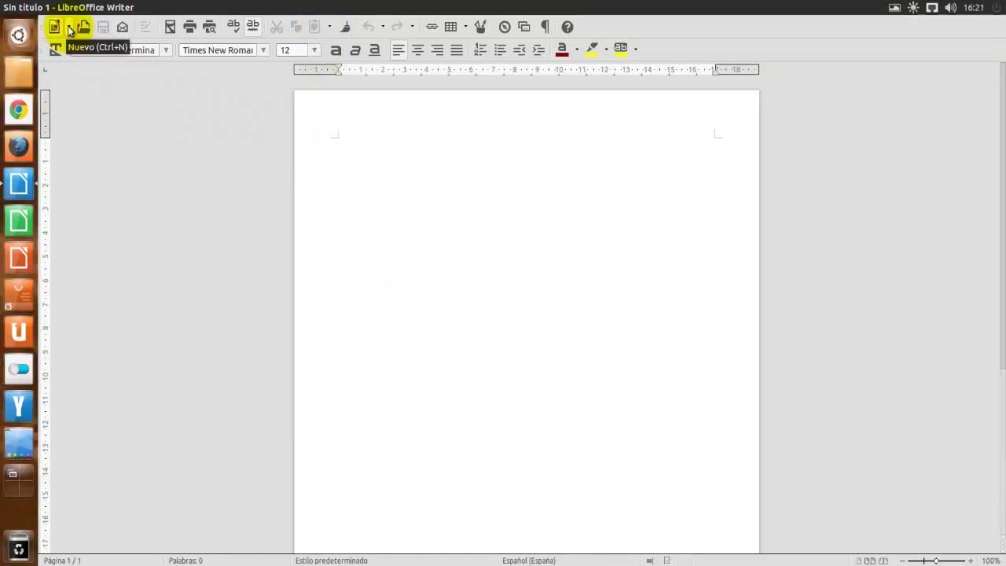
left_click(69, 29)
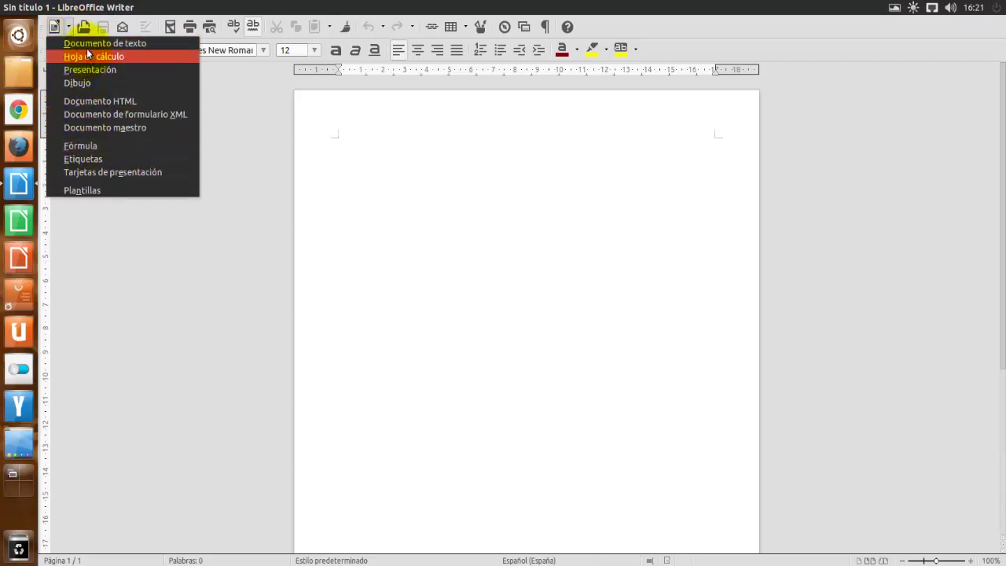
left_click(88, 56)
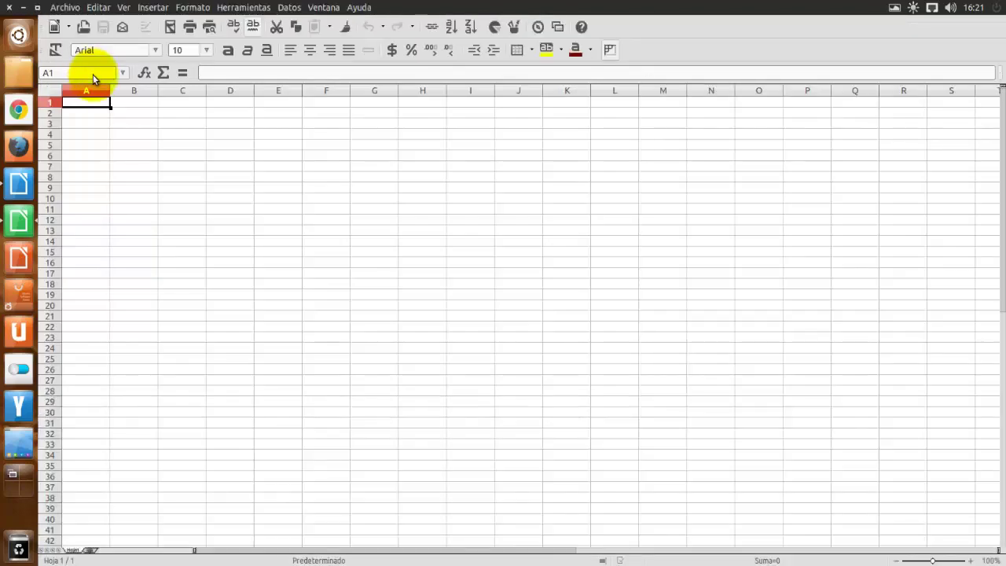
Create a new document with Ctrl+N, then browse the Start Center's Archivo > Asistentes menu.
key("ctrl+n")
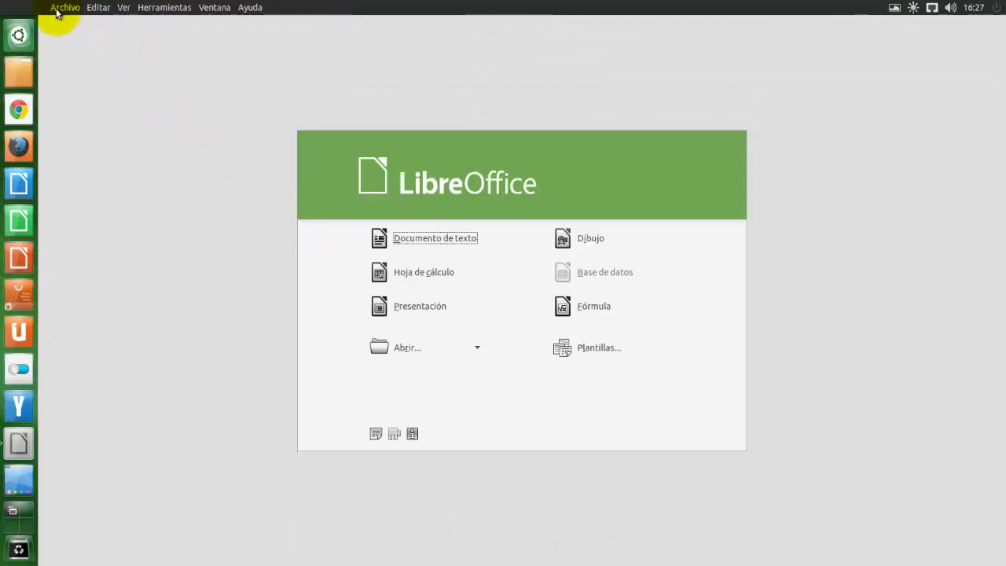
left_click(58, 9)
mouse_move(76, 71)
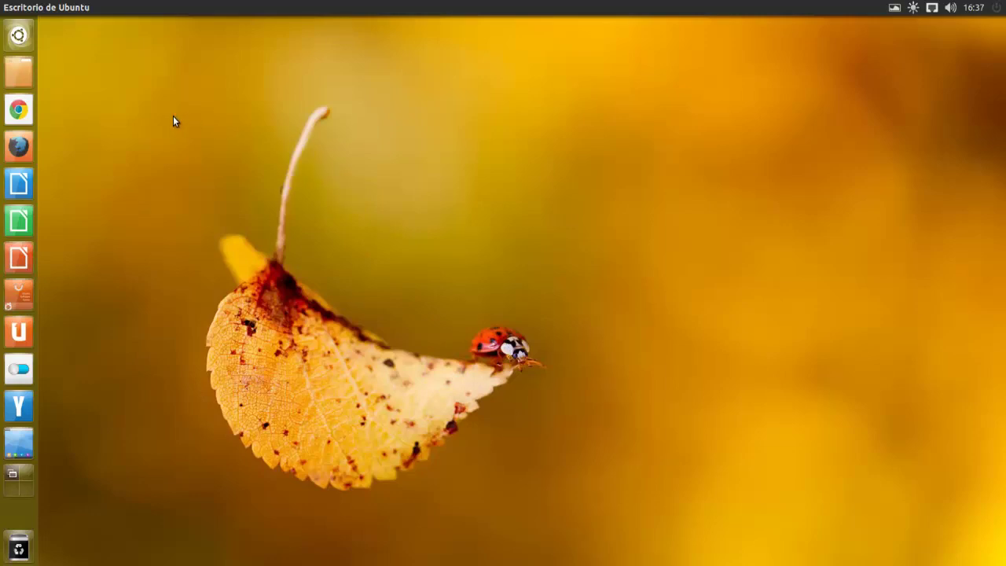
Relaunch LibreOffice, open Sin título 1.odt from the Documentos folder, then close its window.
left_click(18, 37)
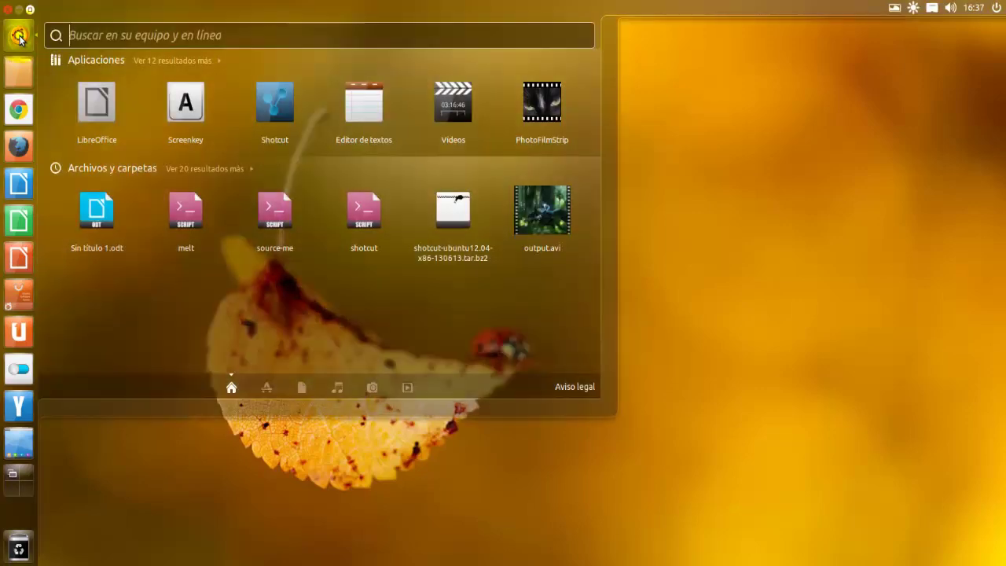
left_click(94, 102)
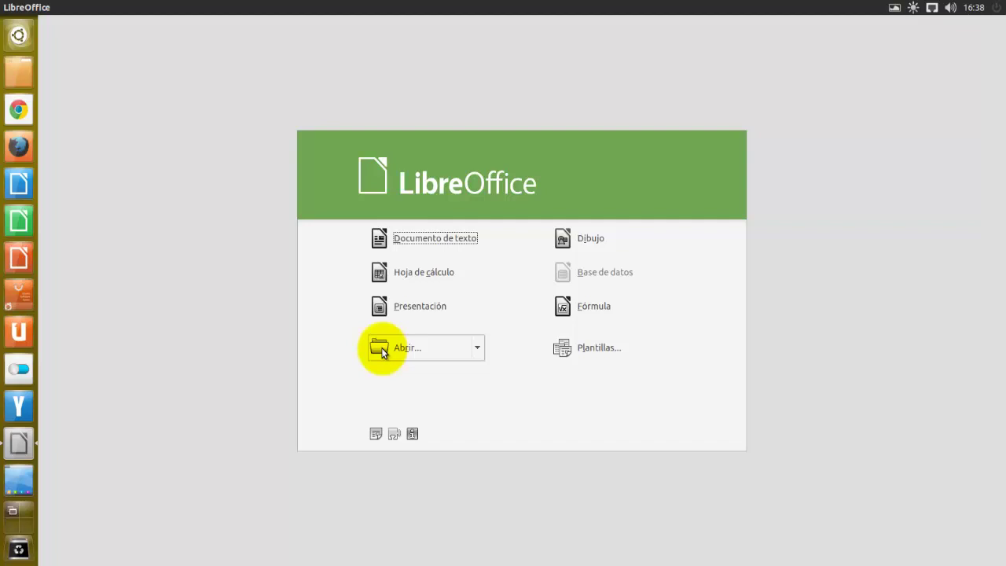
left_click(381, 347)
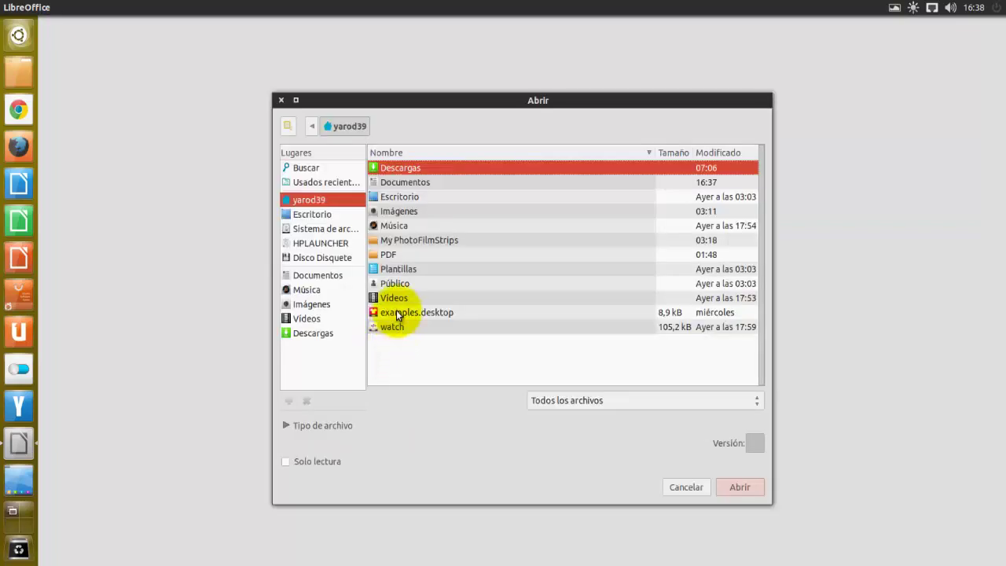
double_click(398, 183)
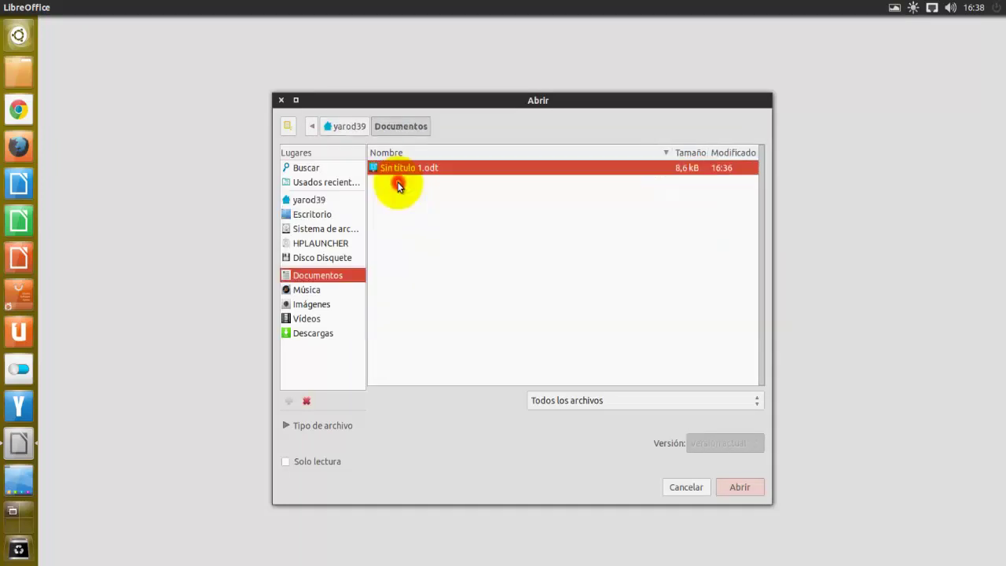
double_click(397, 169)
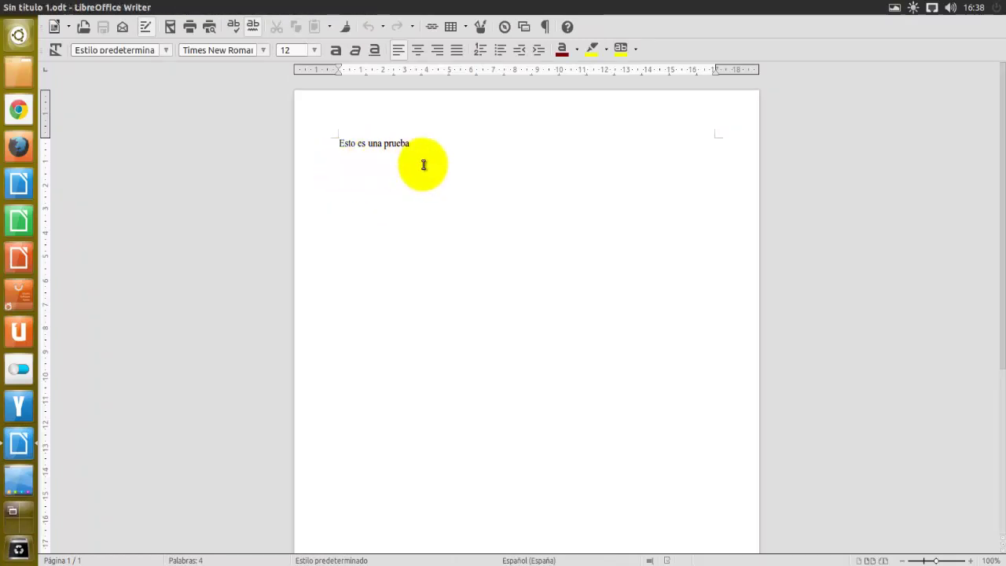
left_click(10, 8)
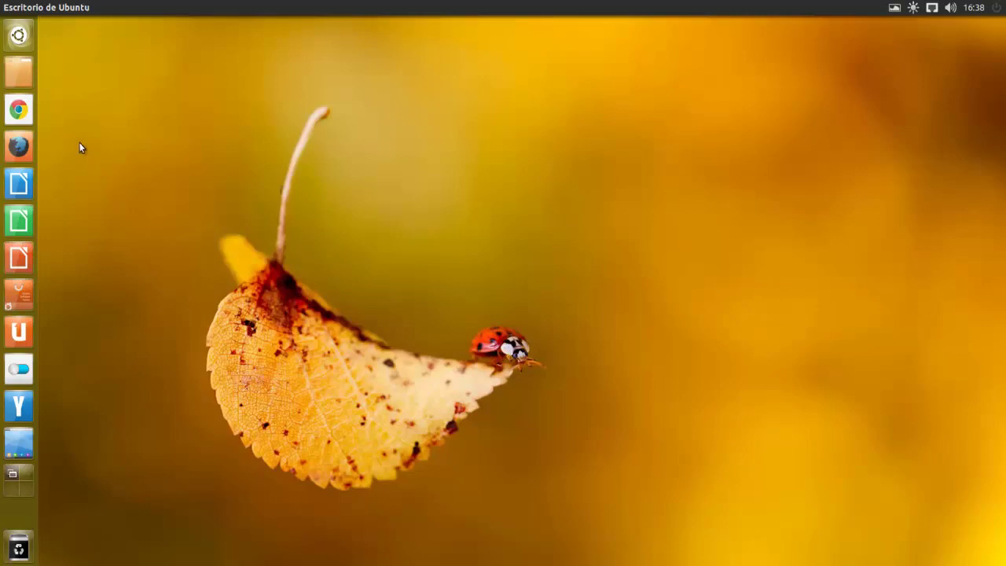
left_click(19, 40)
left_click(104, 102)
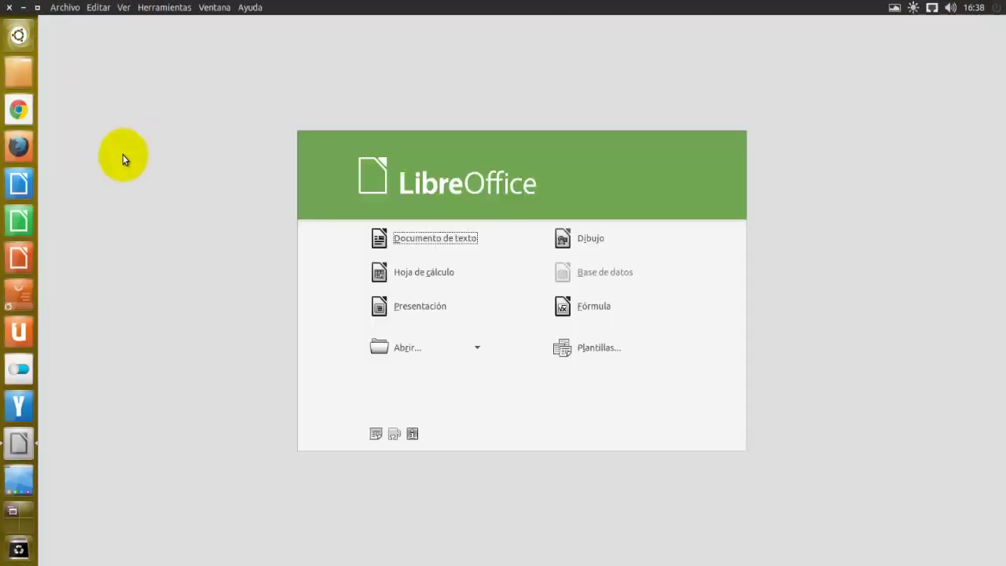
left_click(66, 9)
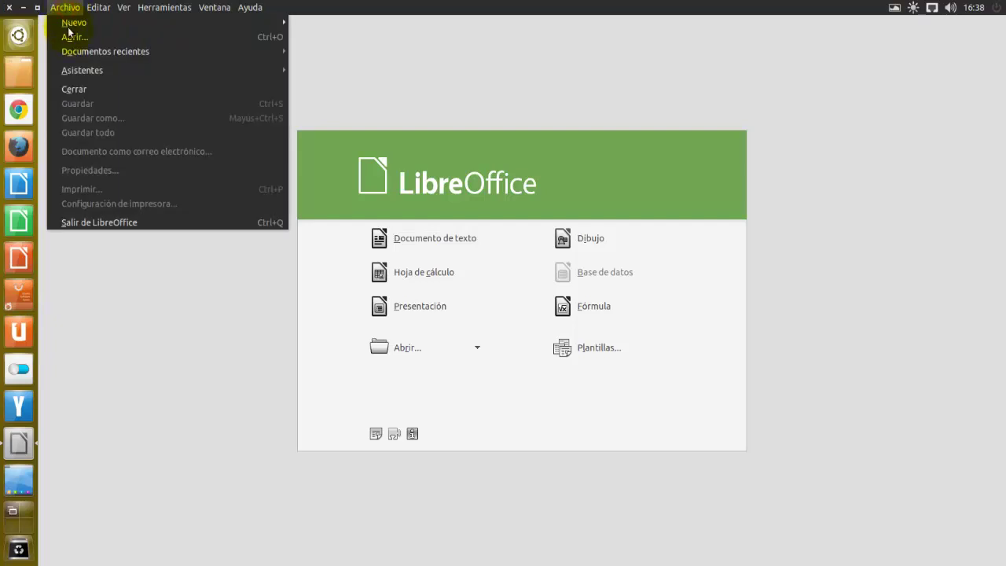
left_click(70, 36)
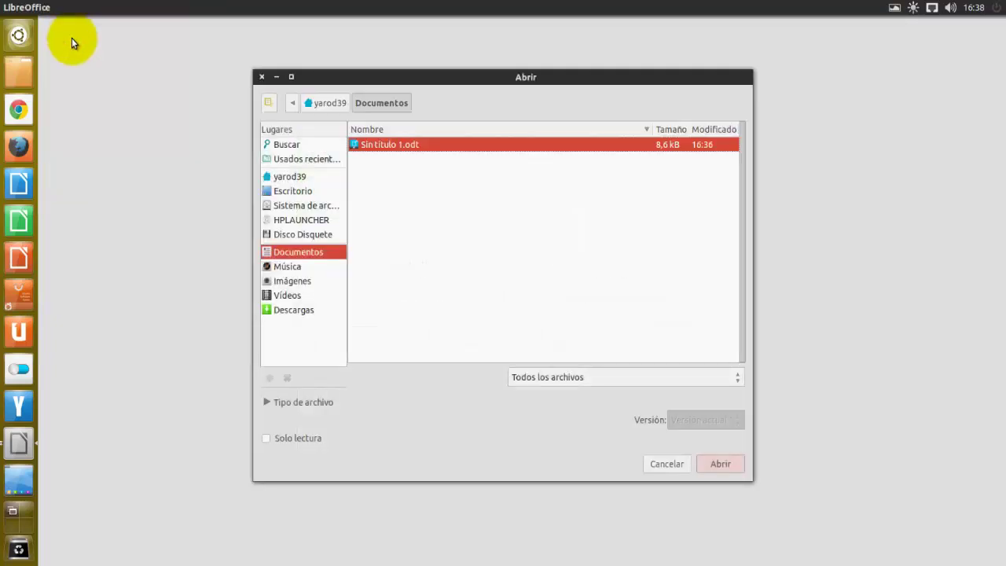
double_click(393, 147)
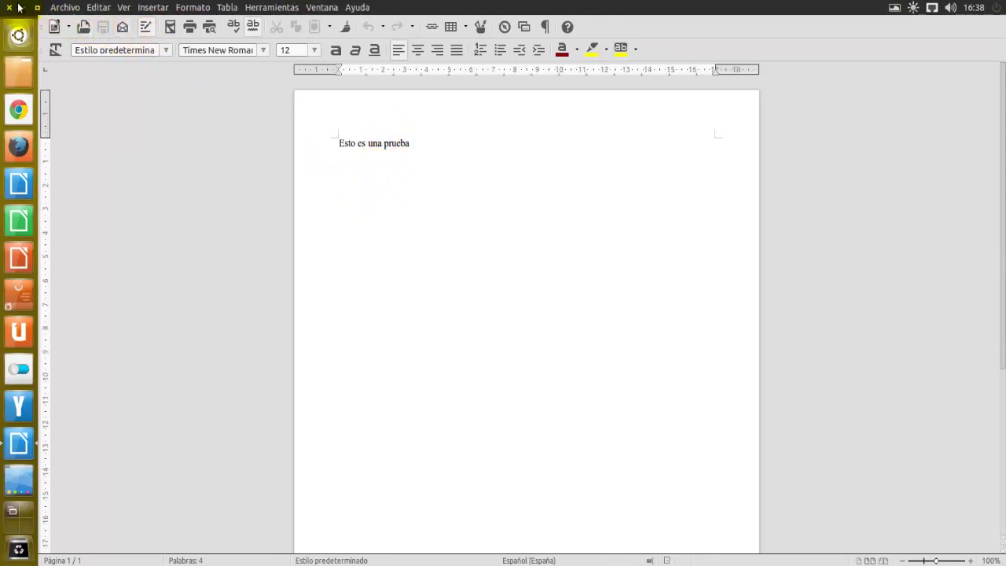
left_click(10, 8)
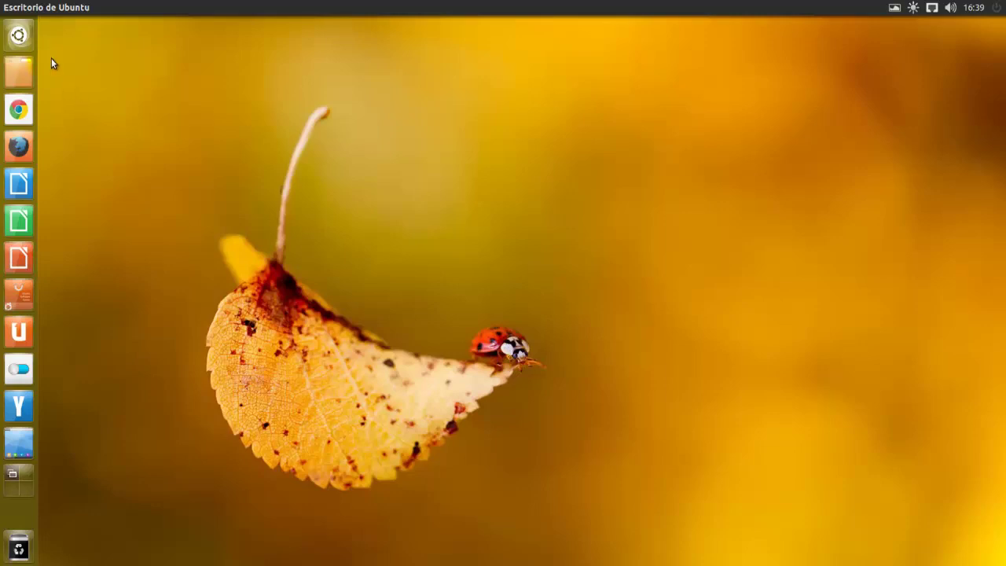
left_click(19, 35)
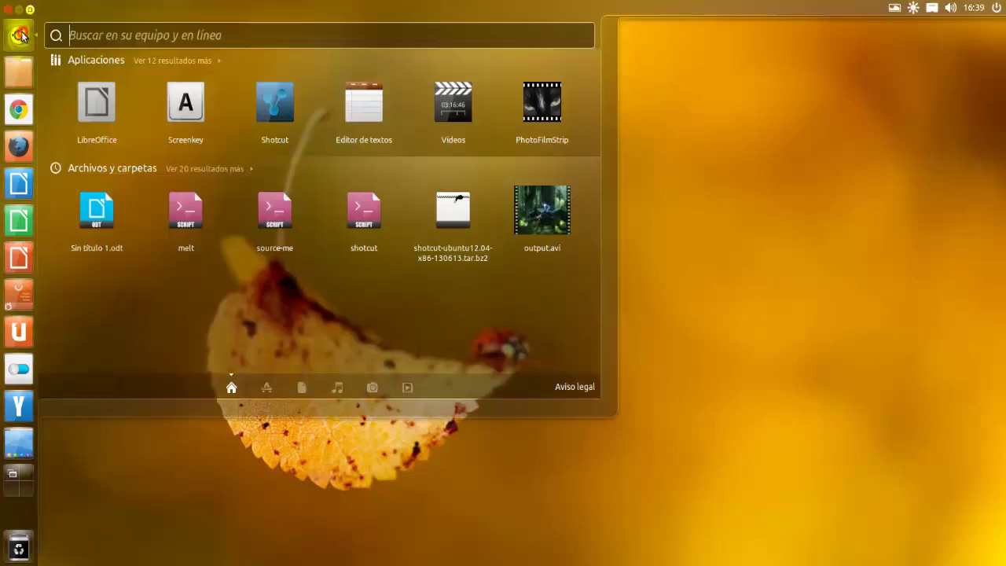
left_click(96, 104)
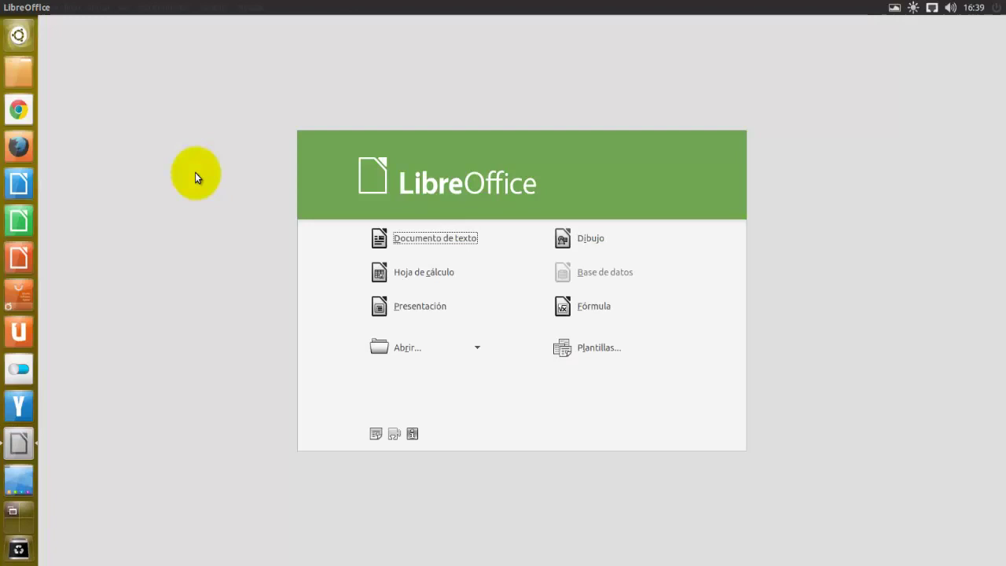
left_click(68, 8)
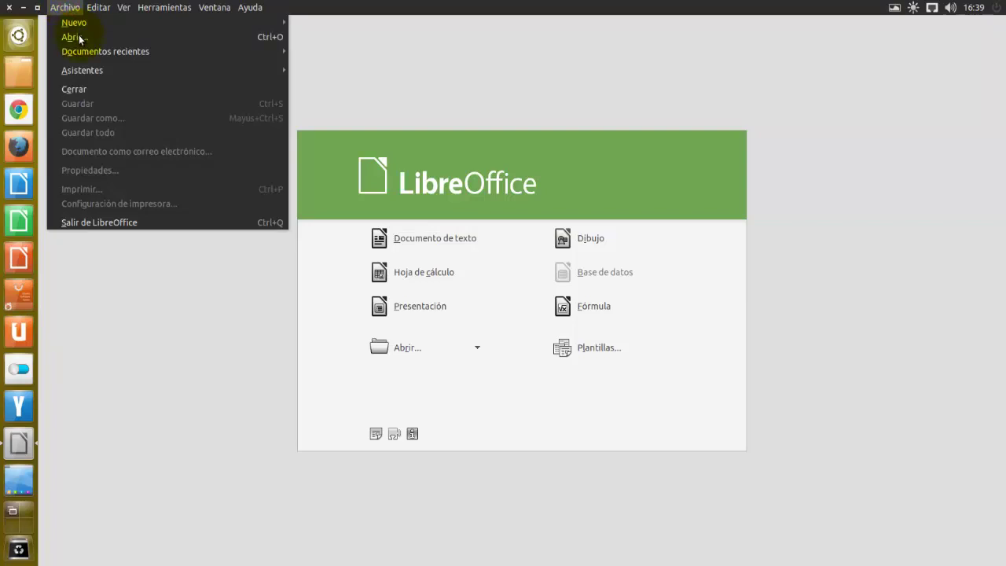
left_click(78, 36)
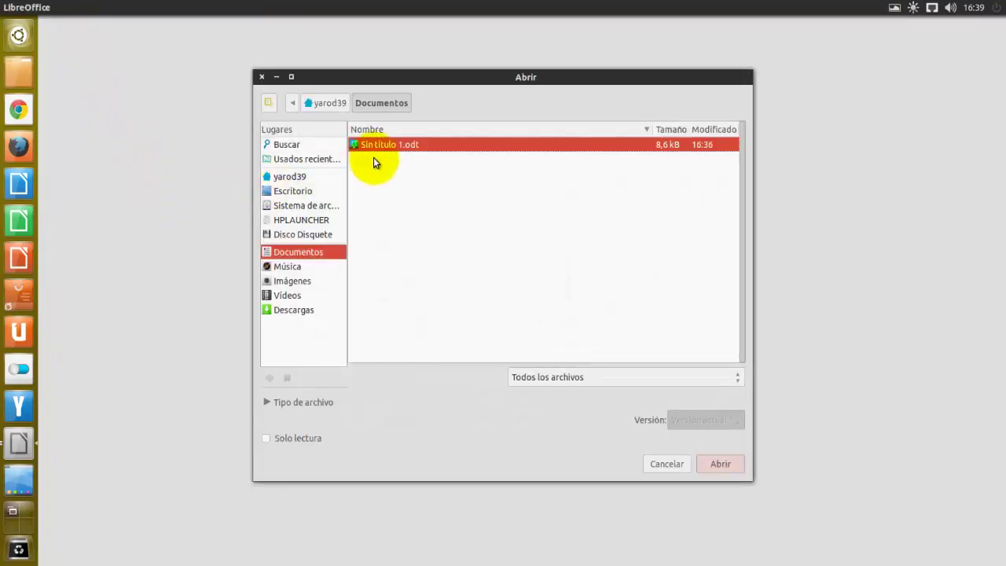
double_click(386, 147)
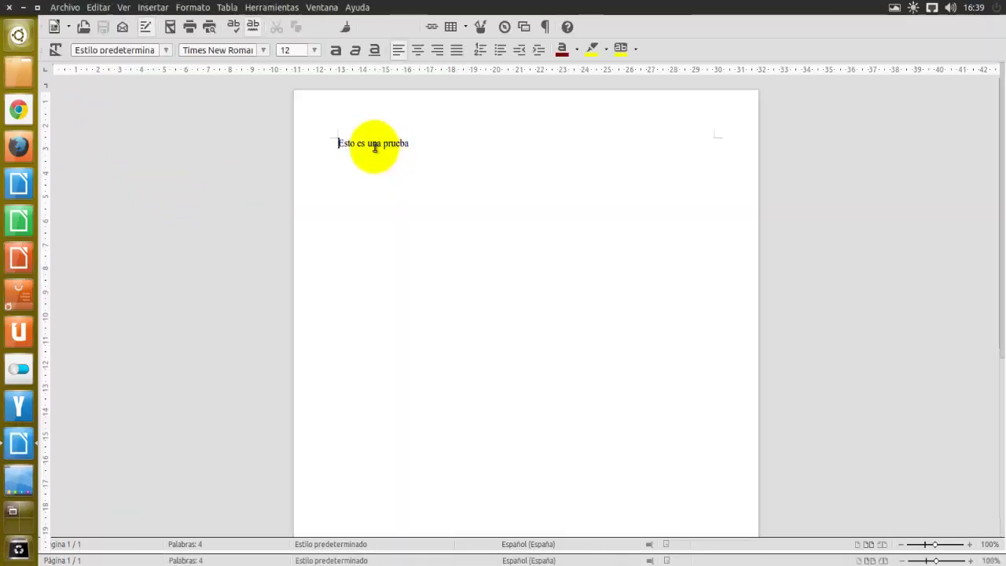
left_click(10, 7)
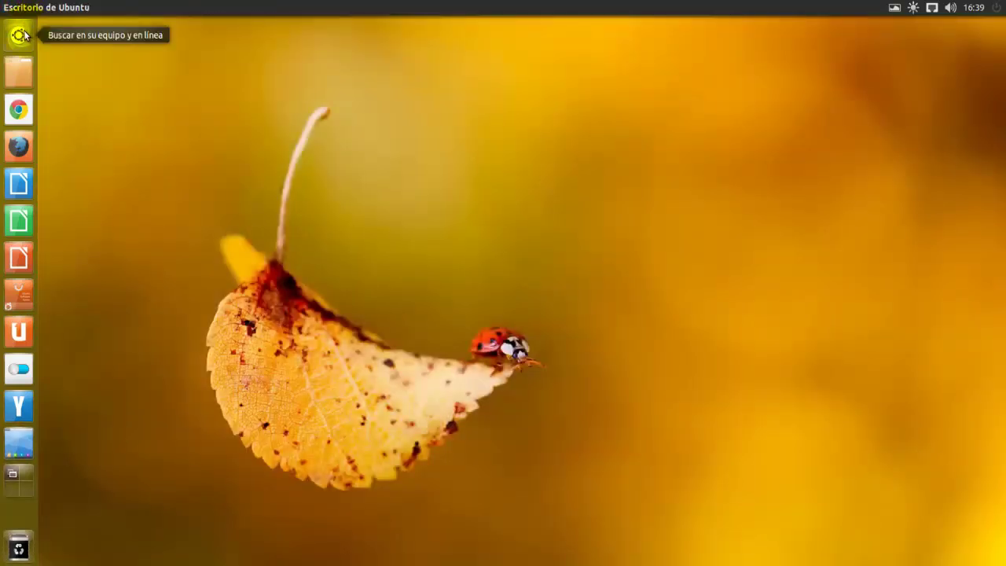
Relaunch LibreOffice from the Dash and open Sin título 1.odt from the Open dialog.
left_click(22, 35)
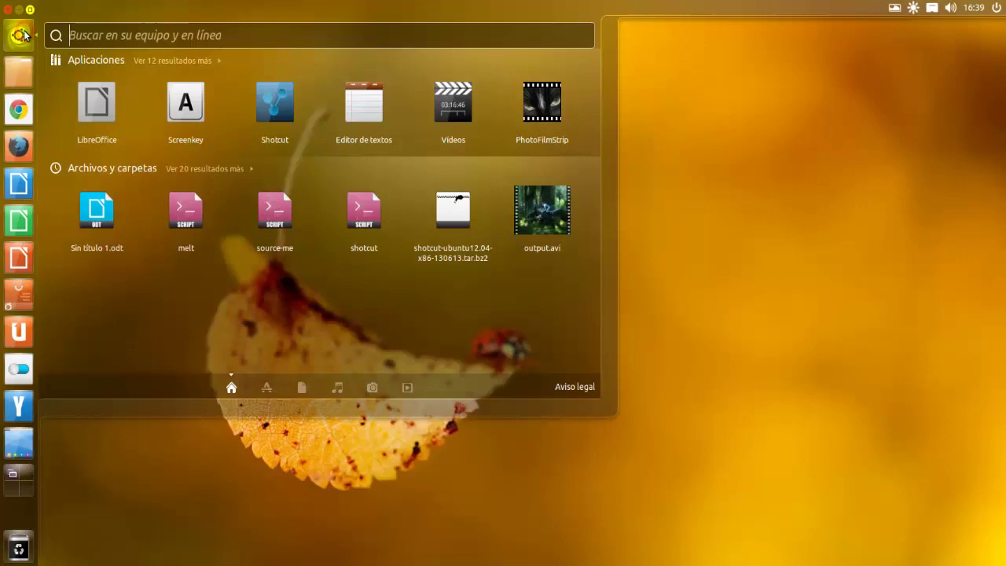
left_click(94, 101)
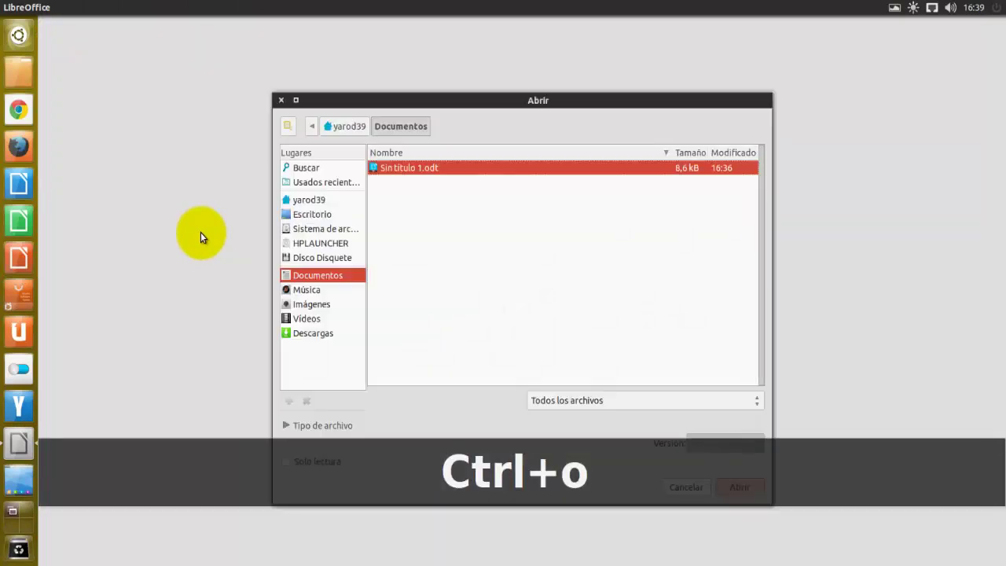
double_click(418, 167)
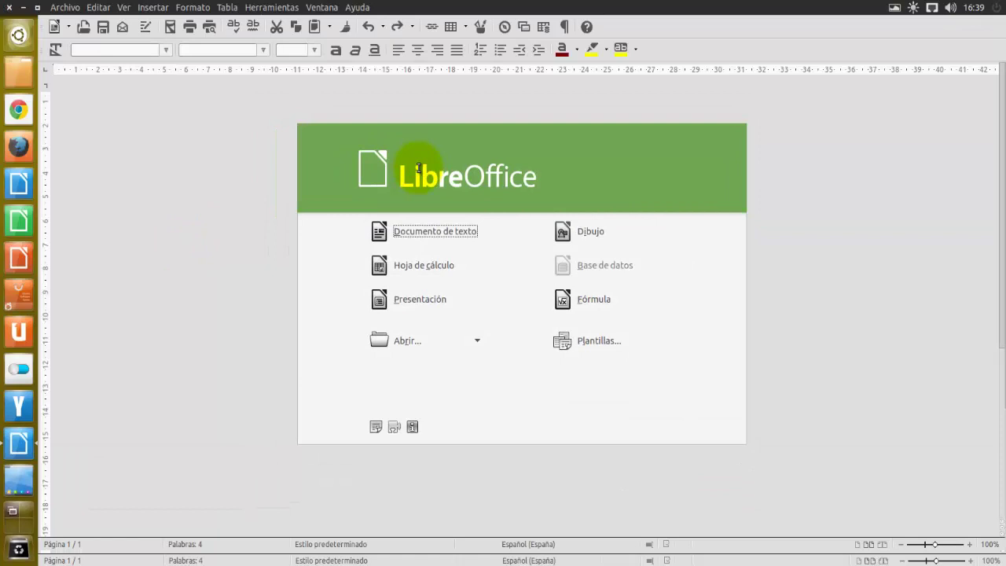
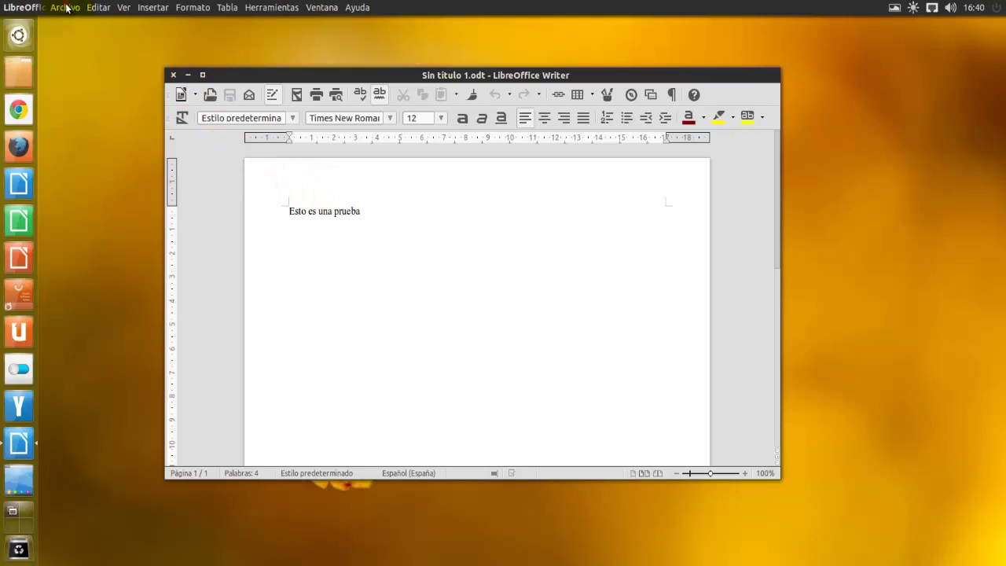
left_click(68, 7)
left_click(72, 37)
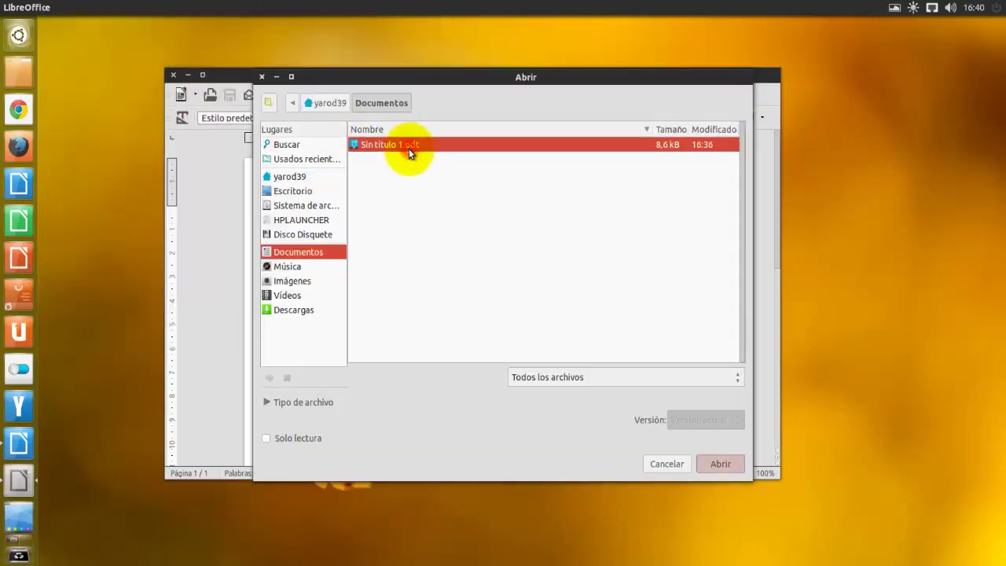
double_click(408, 149)
left_click_drag(429, 82, 396, 70)
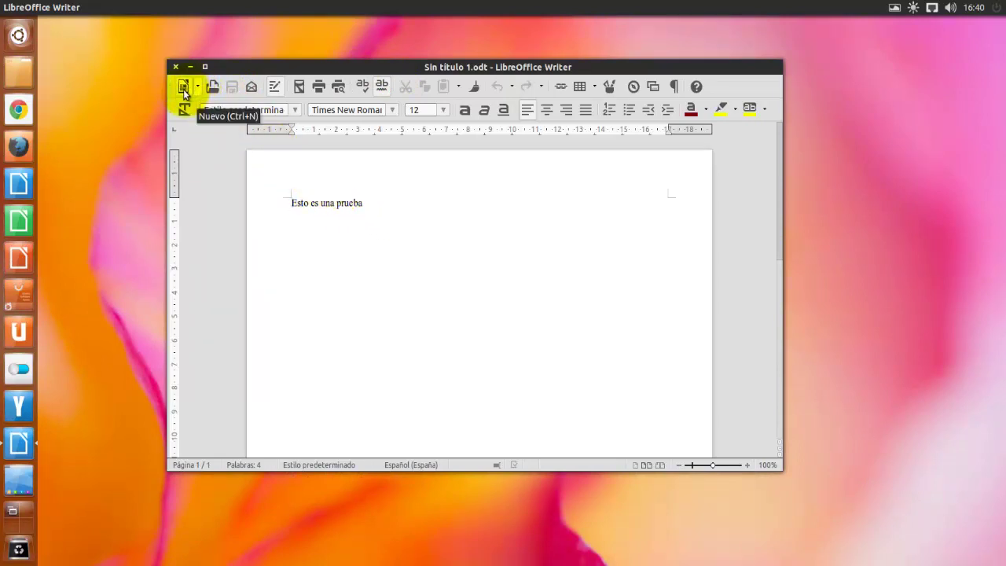
Create a new blank document reading 'Esto es otra prueba' and start saving it.
left_click(183, 89)
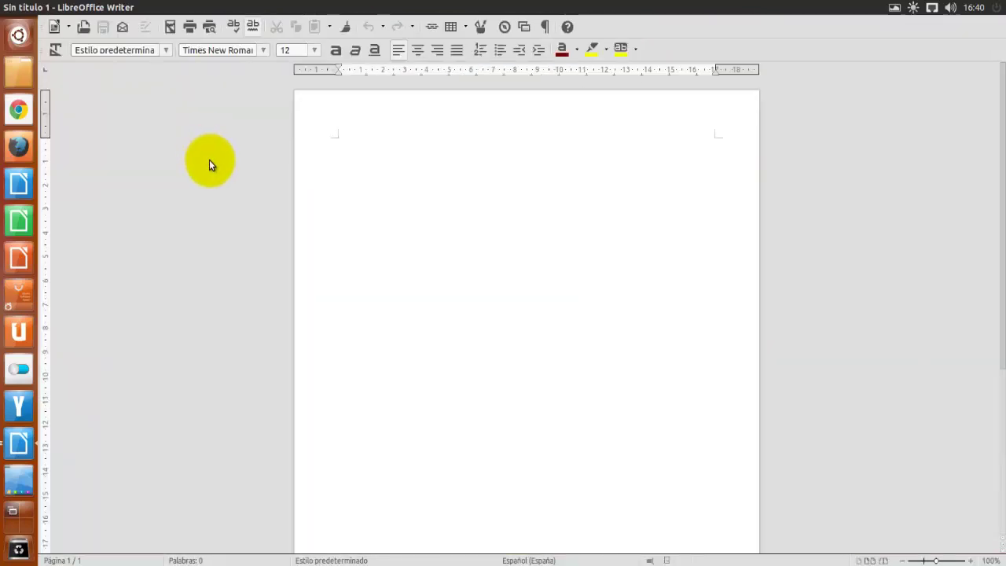
type("Es")
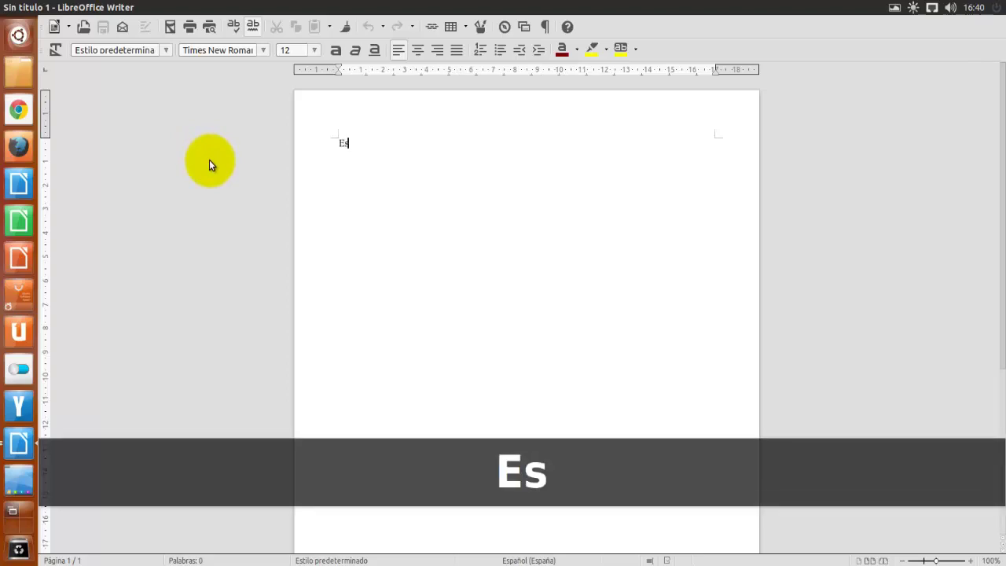
type("to es o")
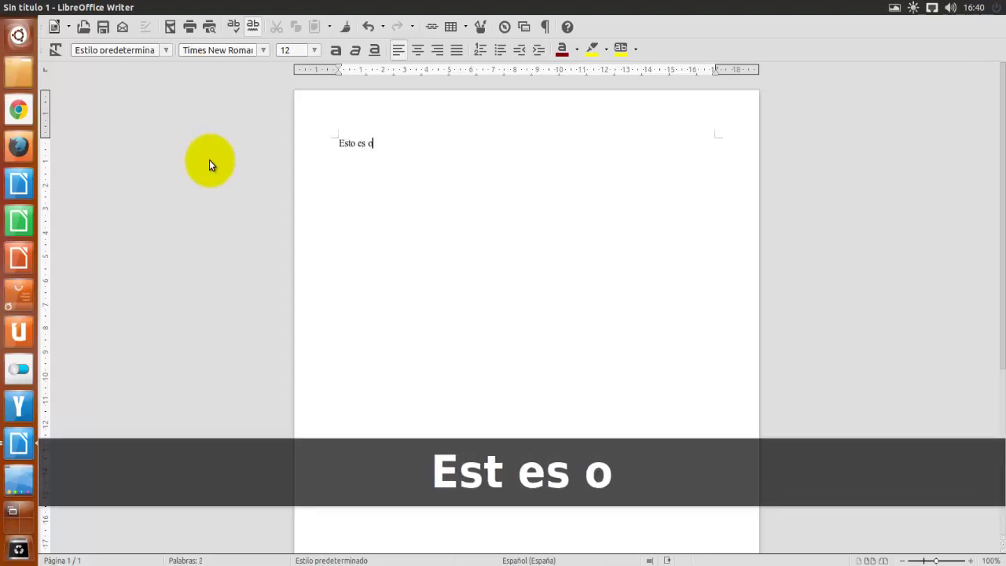
type("tra prue")
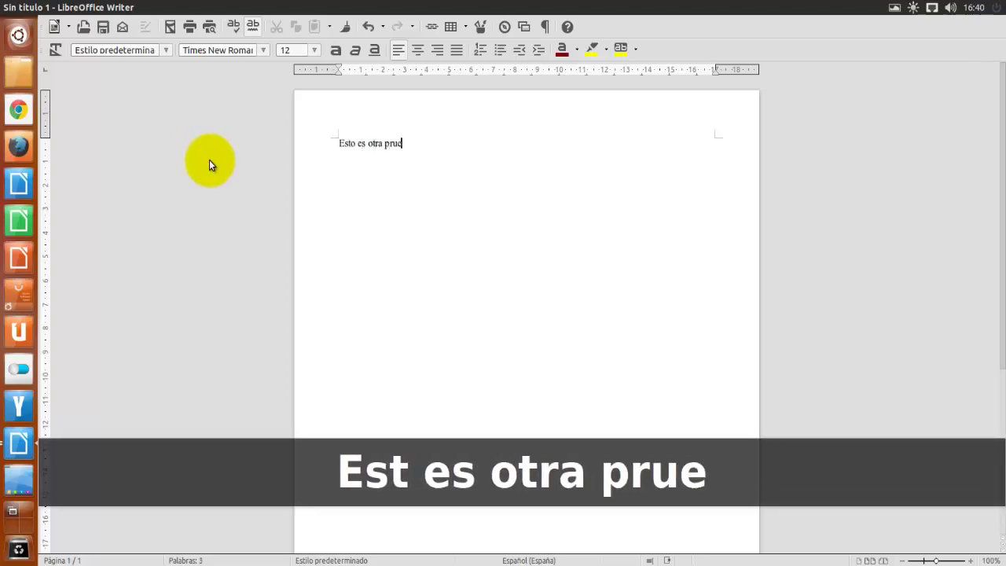
type("ba")
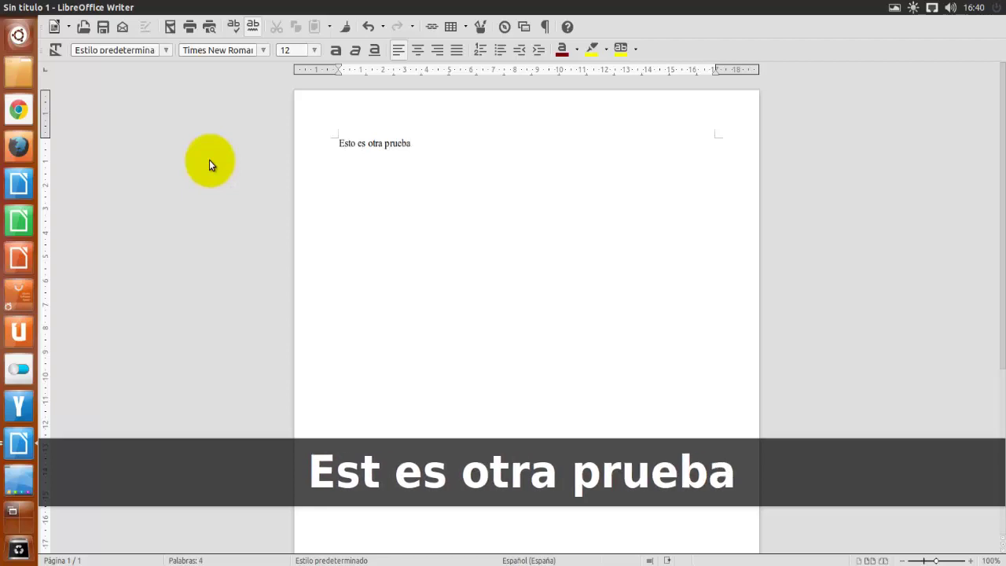
left_click(103, 29)
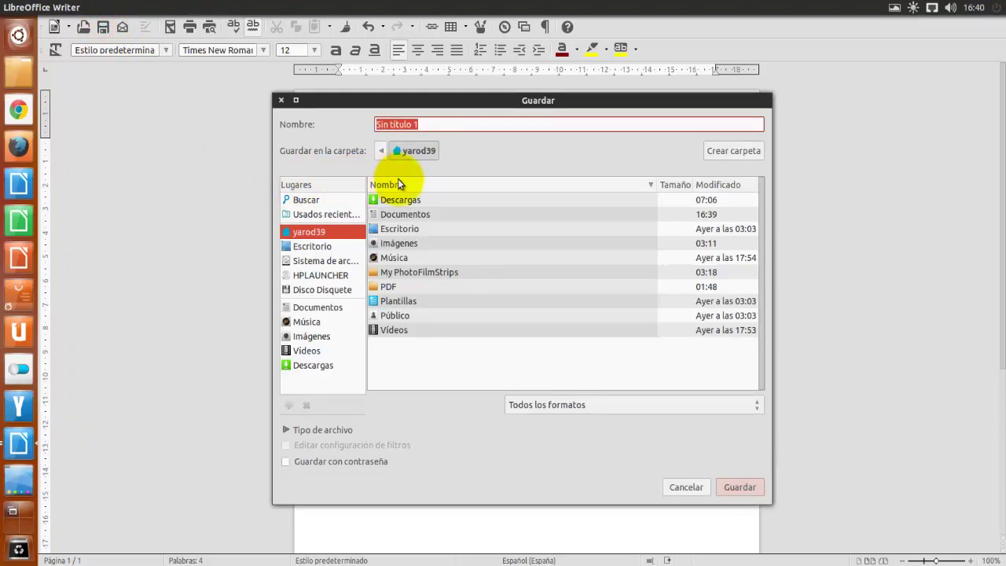
Save the document in Documentos as 'Sin título 2'.
double_click(404, 216)
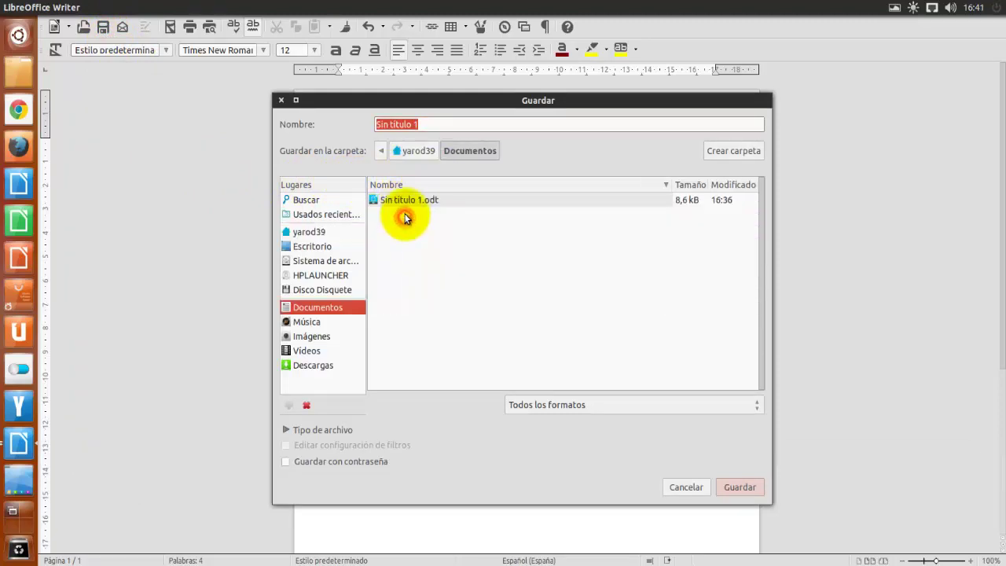
left_click(424, 124)
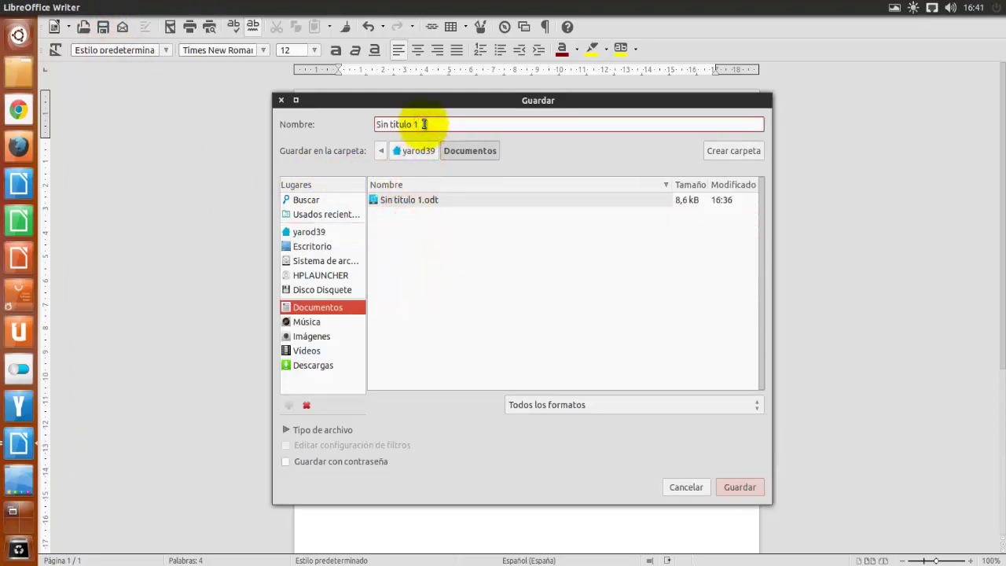
key("BackSpace")
type("2")
key("Return")
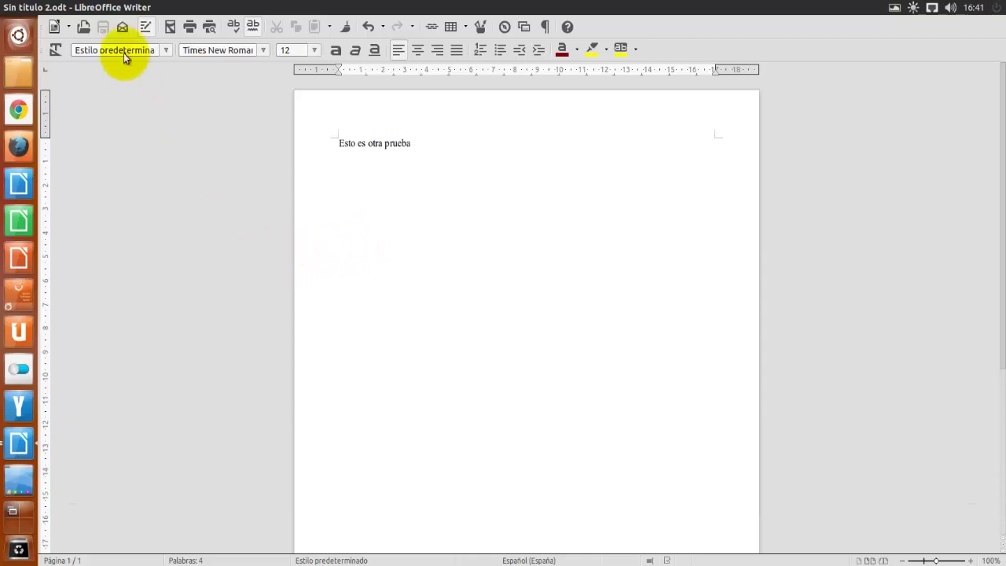
Restore the Sin título 2 window from full screen and close it.
mouse_move(61, 9)
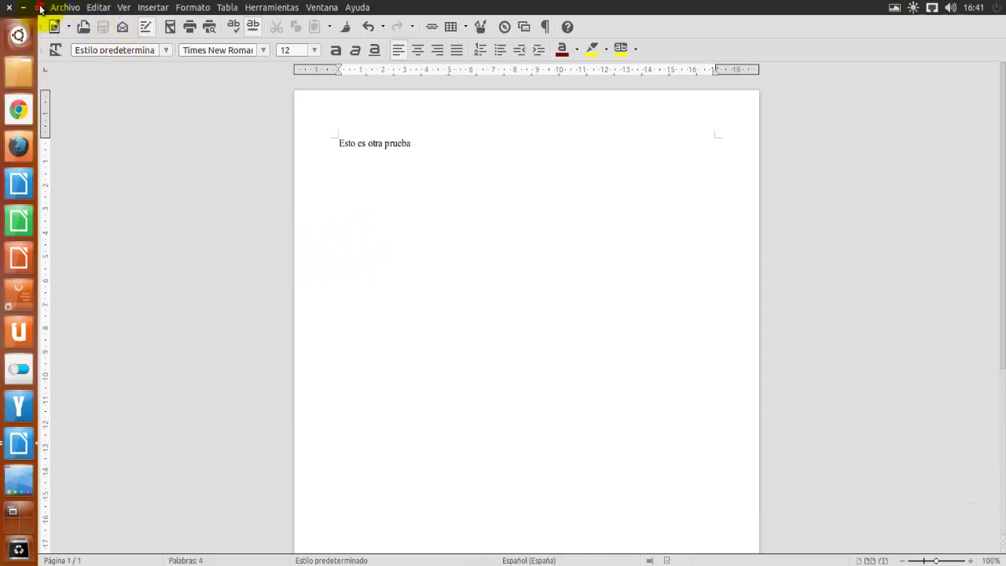
left_click(38, 8)
left_click_drag(345, 81, 354, 144)
left_click(132, 142)
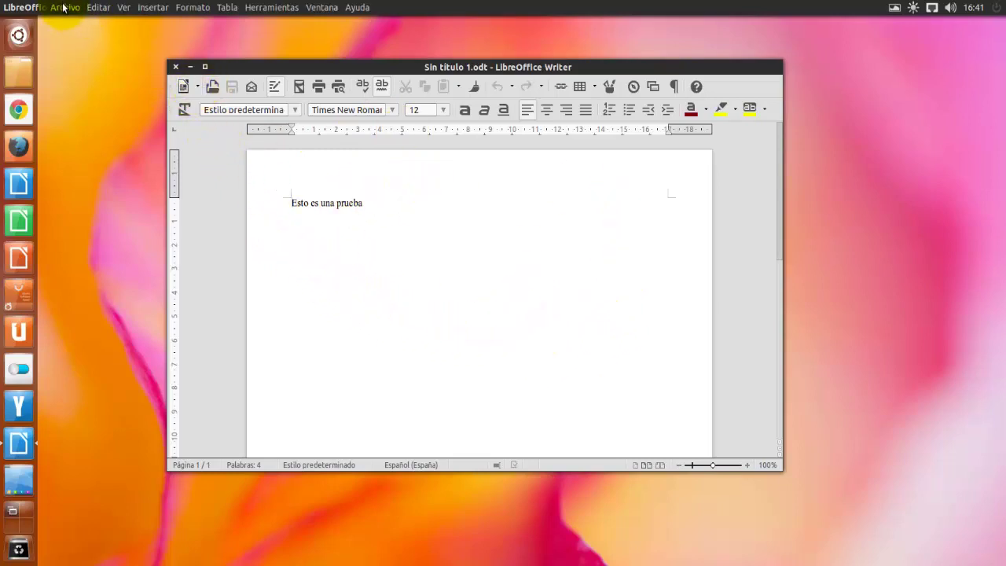
Reopen Sin título 2.odt from Documentos to check its contents.
left_click(64, 8)
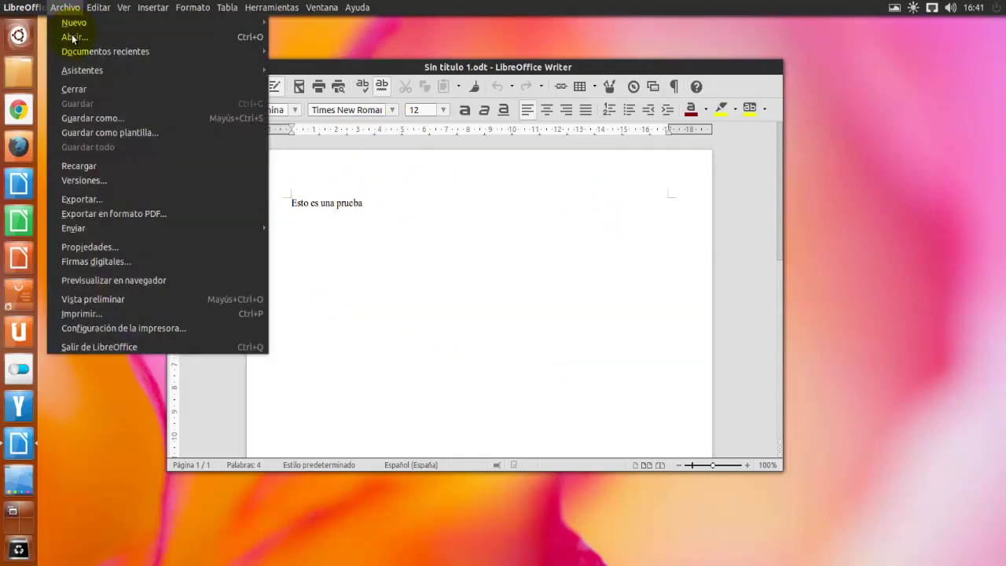
left_click(71, 36)
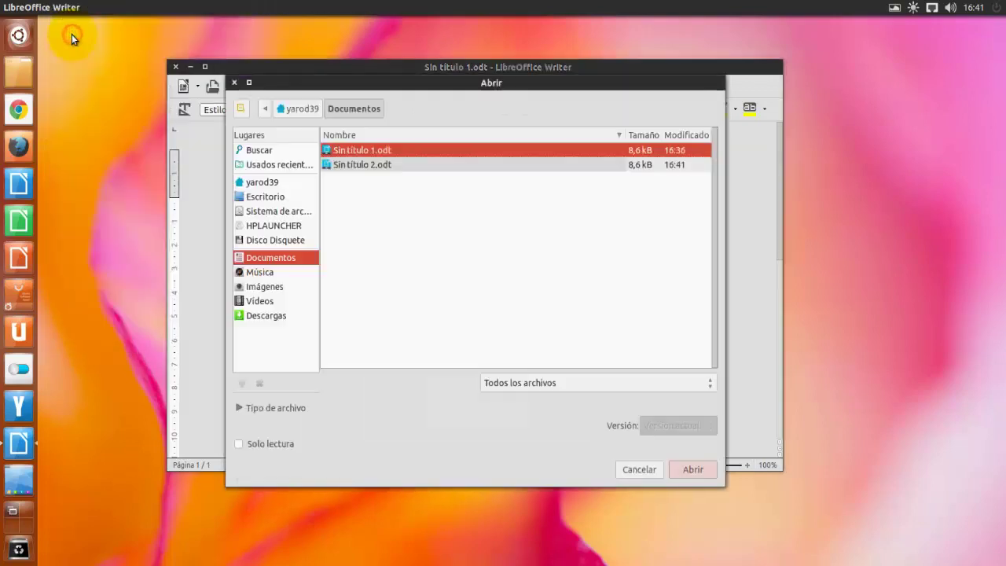
left_click(363, 165)
double_click(363, 166)
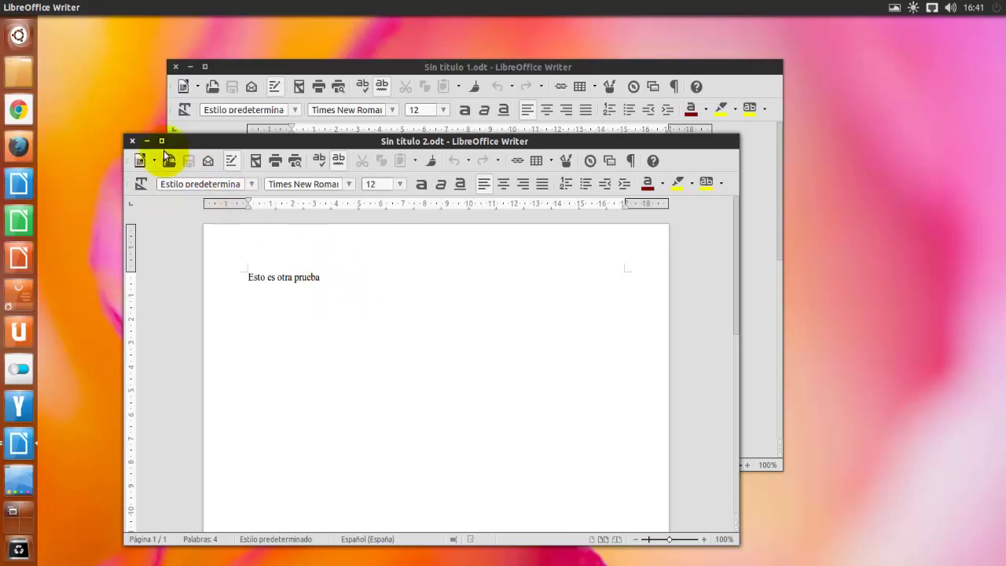
Close Sin título 2 and maximize the Sin título 1 window.
left_click(132, 141)
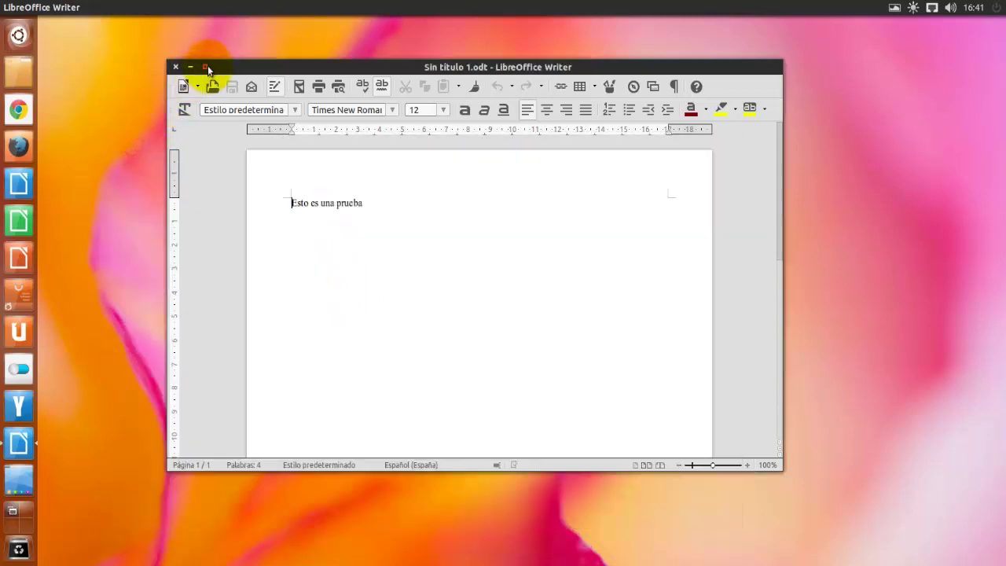
left_click(204, 66)
left_click(63, 8)
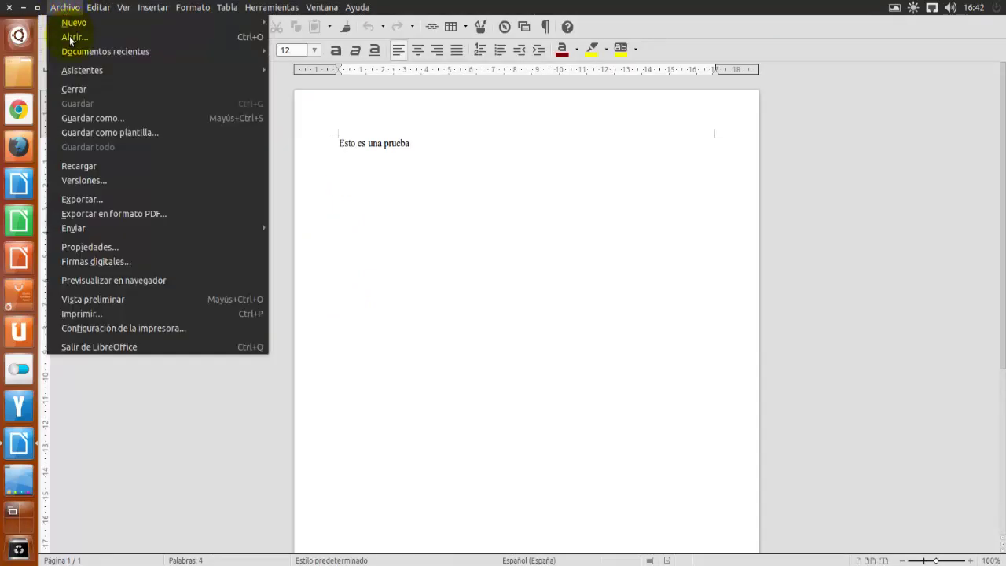
left_click(69, 38)
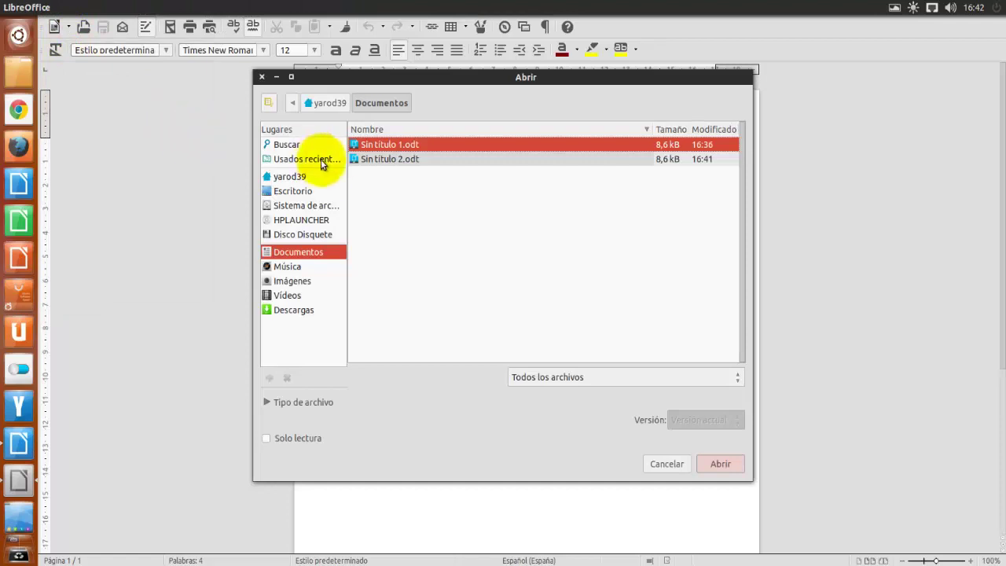
left_click(740, 378)
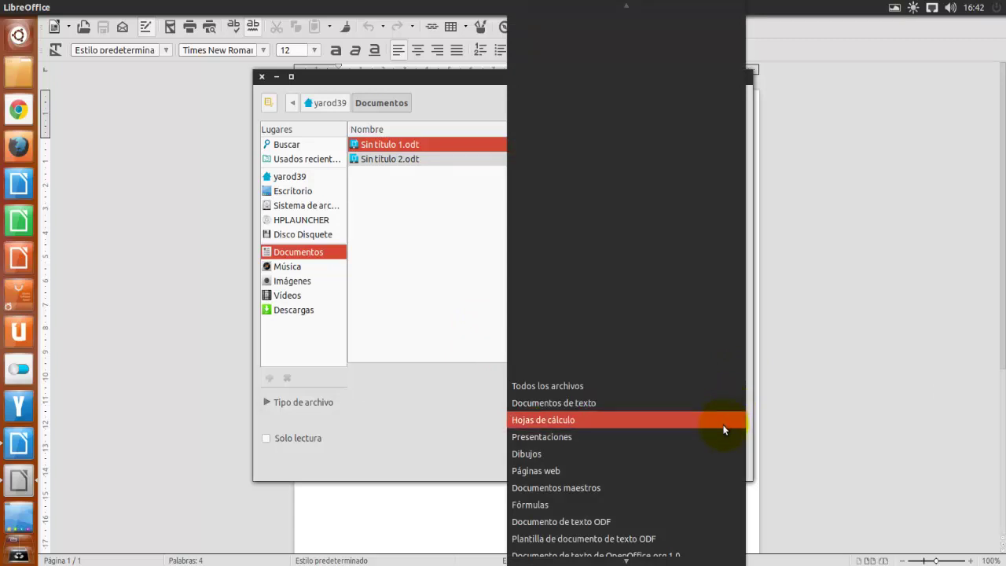
left_click(722, 405)
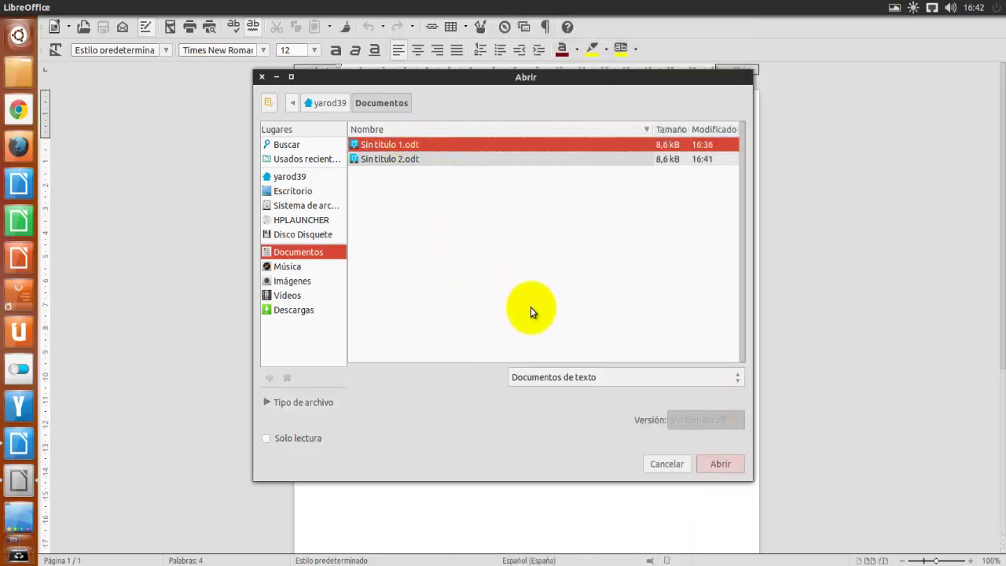
left_click(742, 379)
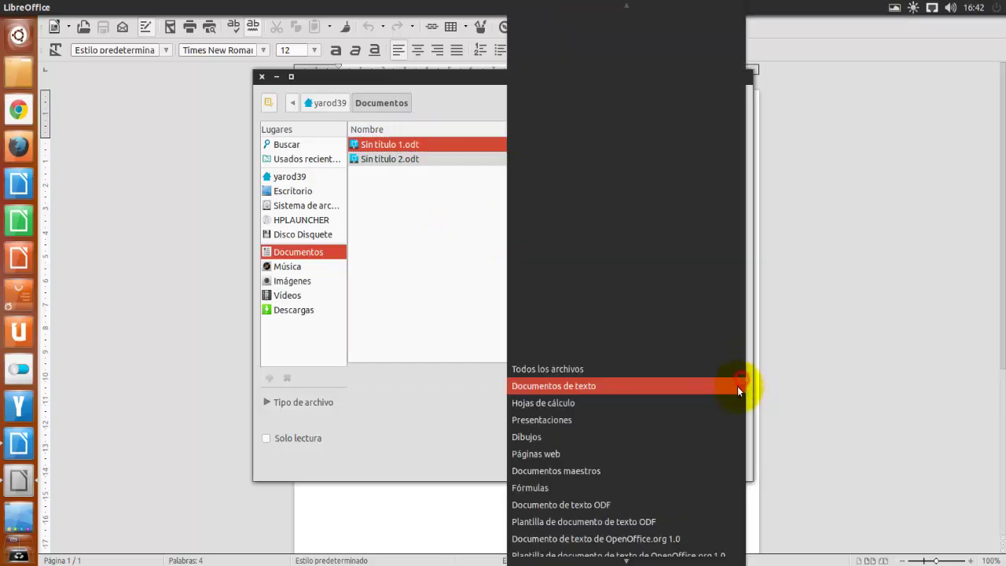
left_click(730, 406)
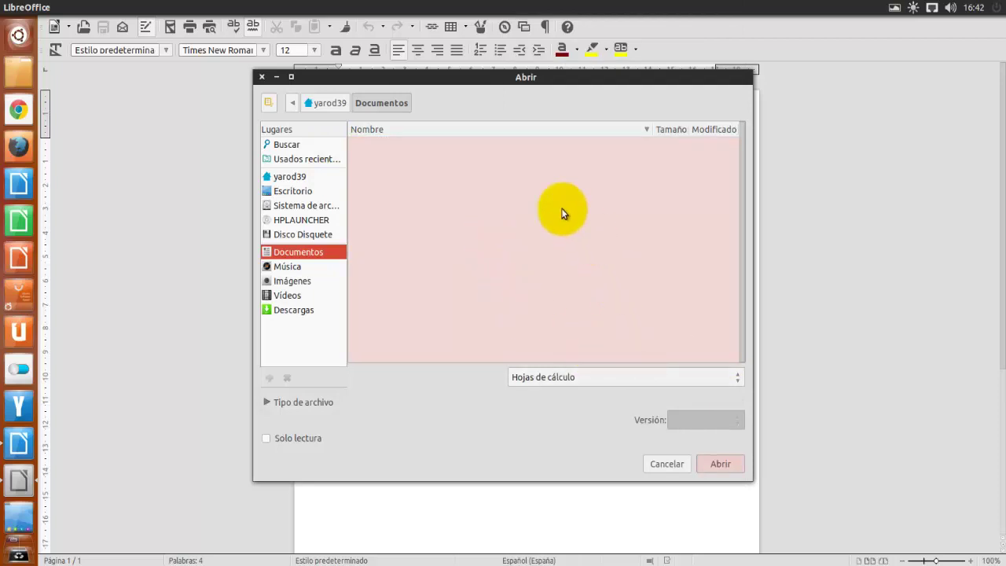
left_click(263, 75)
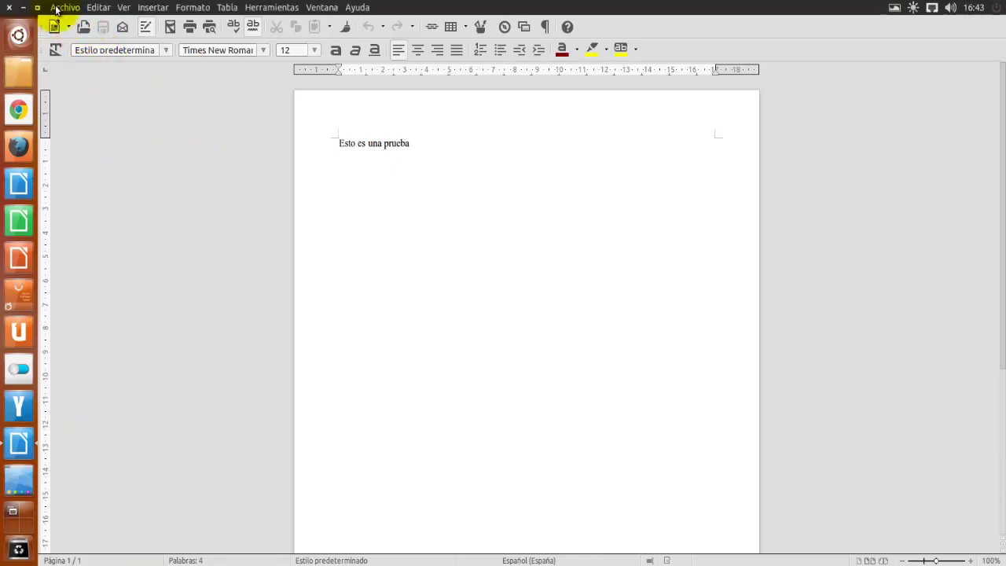
Create a new blank spreadsheet from Archivo > Nuevo > Hoja de cálculo.
left_click(56, 10)
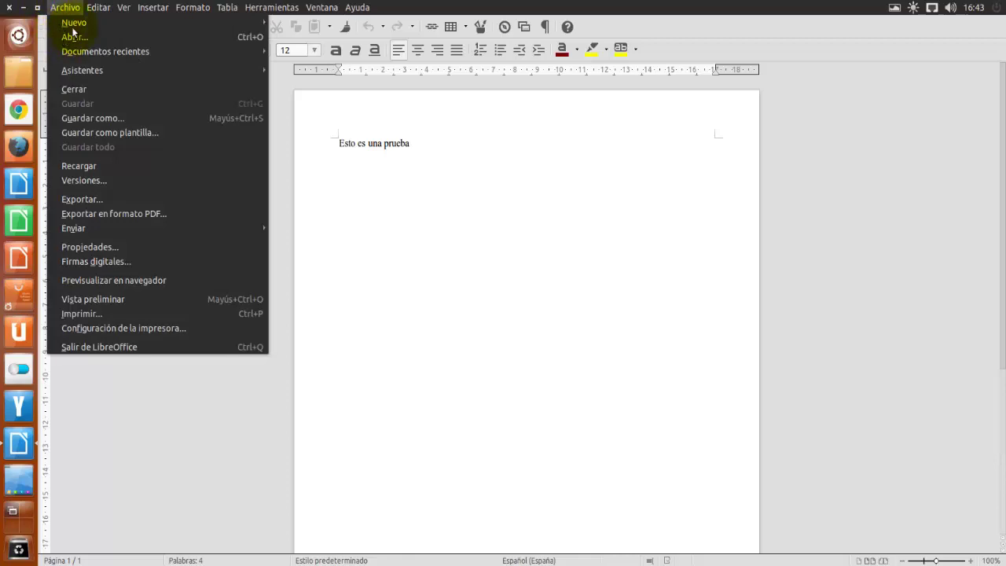
mouse_move(76, 27)
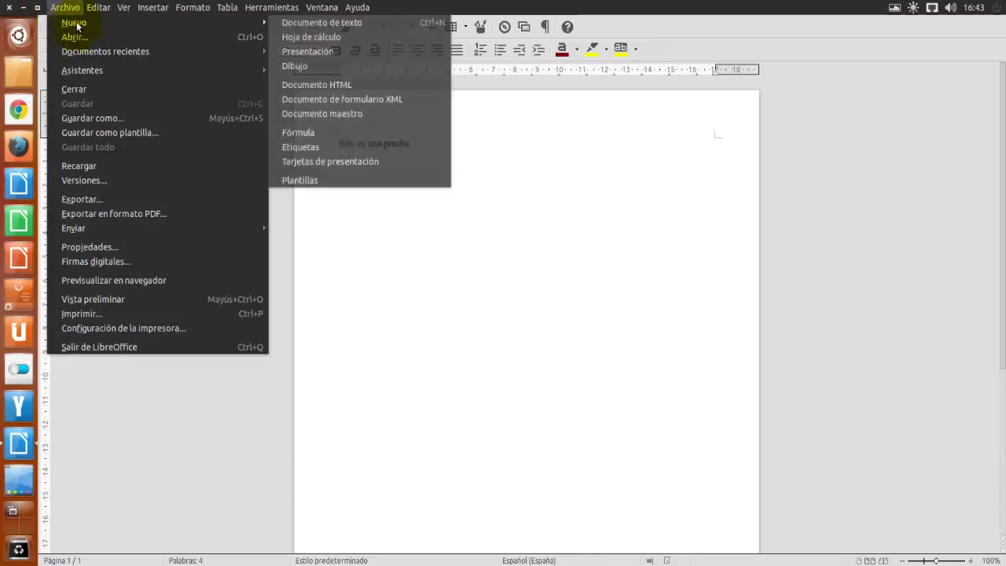
left_click(309, 50)
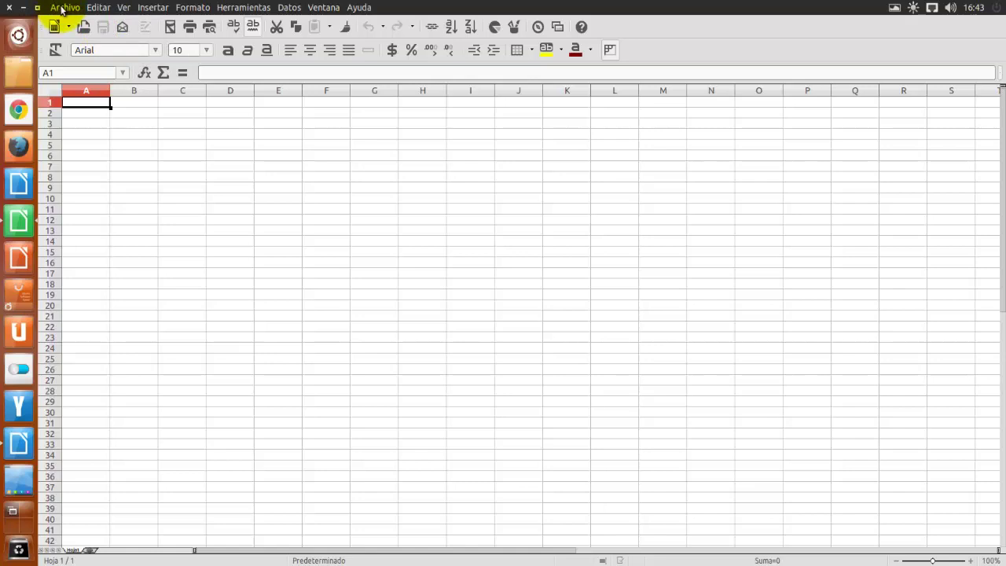
Save the spreadsheet as Sin título 1.ods in Documentos and close Calc.
left_click(63, 8)
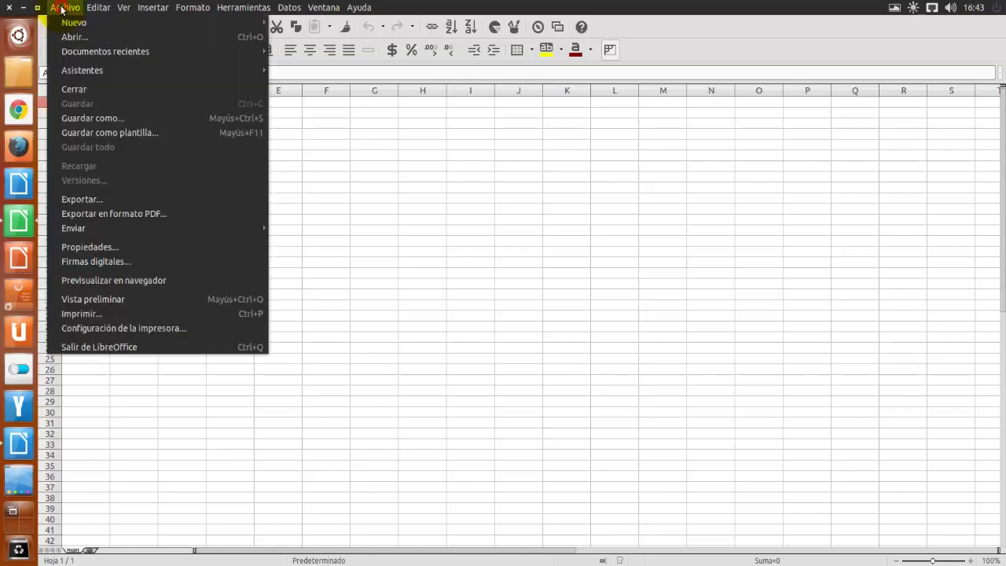
left_click(75, 118)
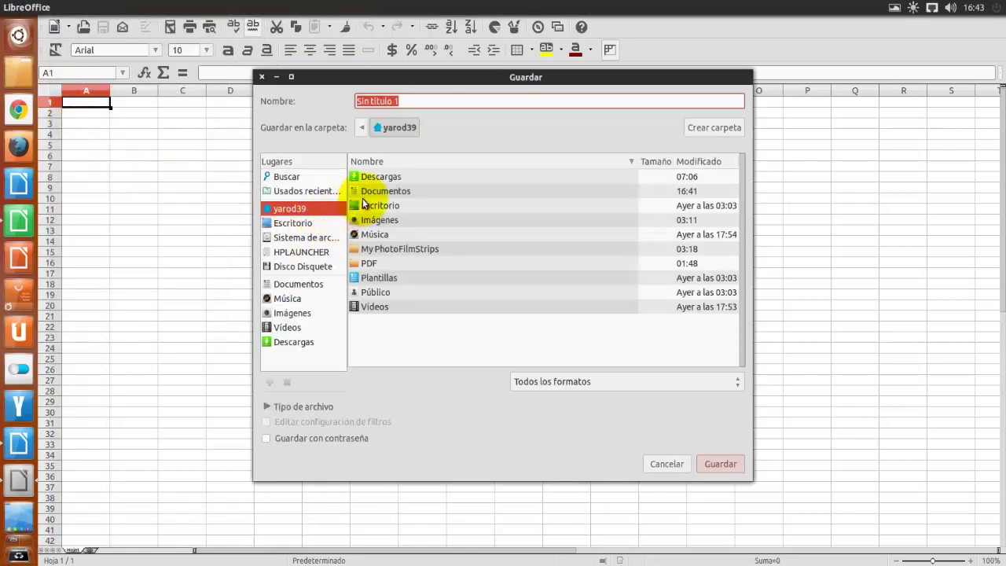
double_click(384, 195)
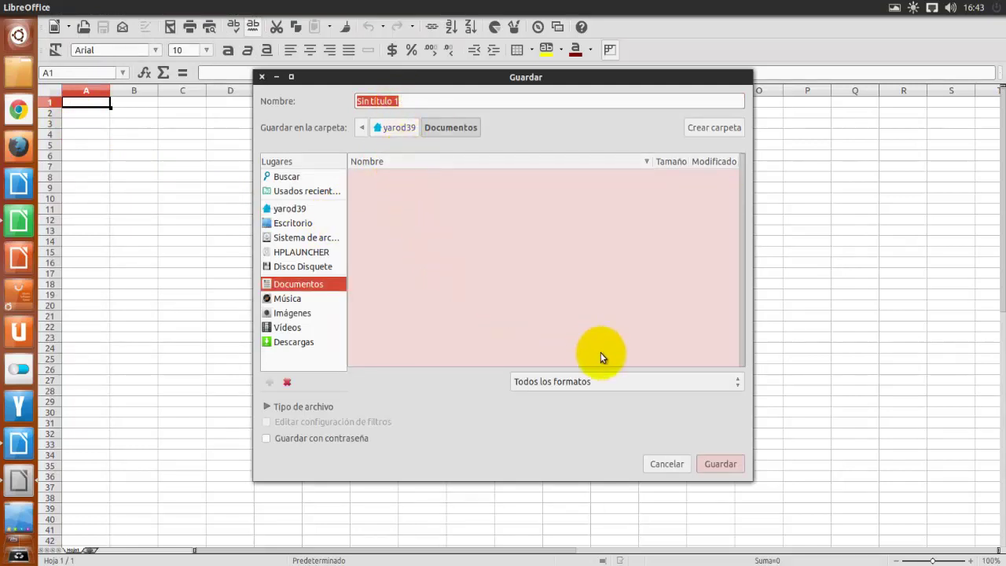
left_click(721, 463)
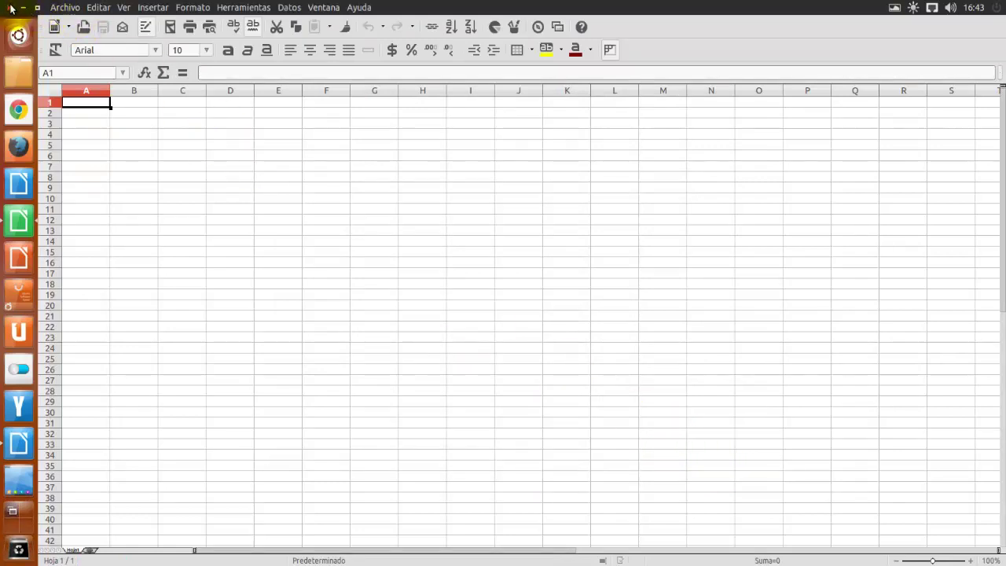
left_click(11, 7)
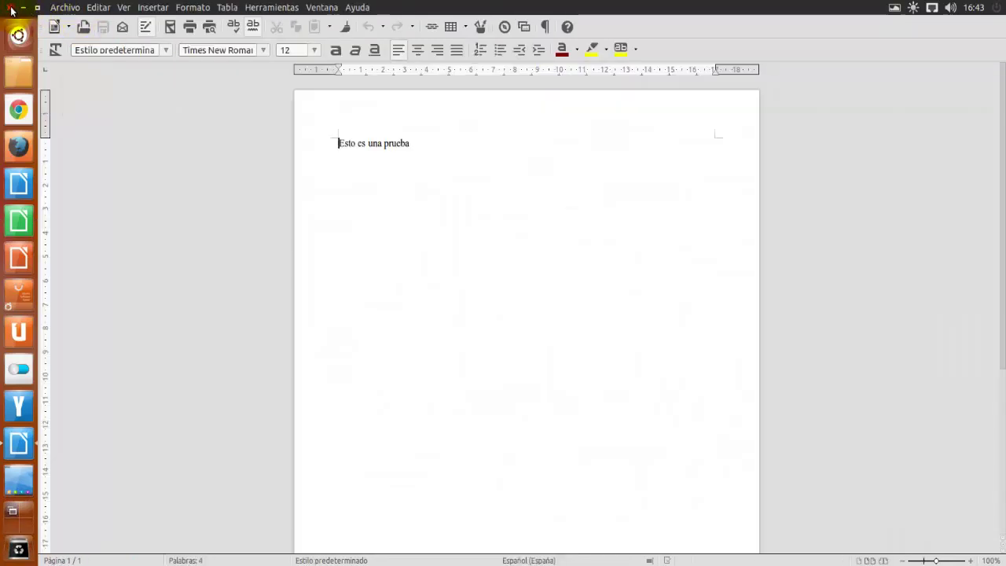
Close the Writer window and launch LibreOffice from the Dash.
left_click(11, 8)
left_click(18, 34)
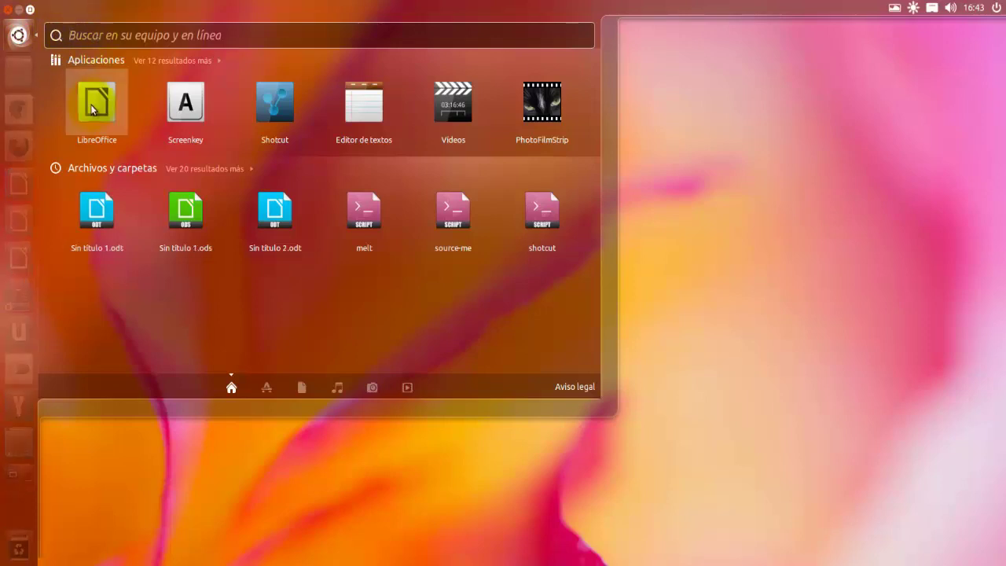
left_click(91, 108)
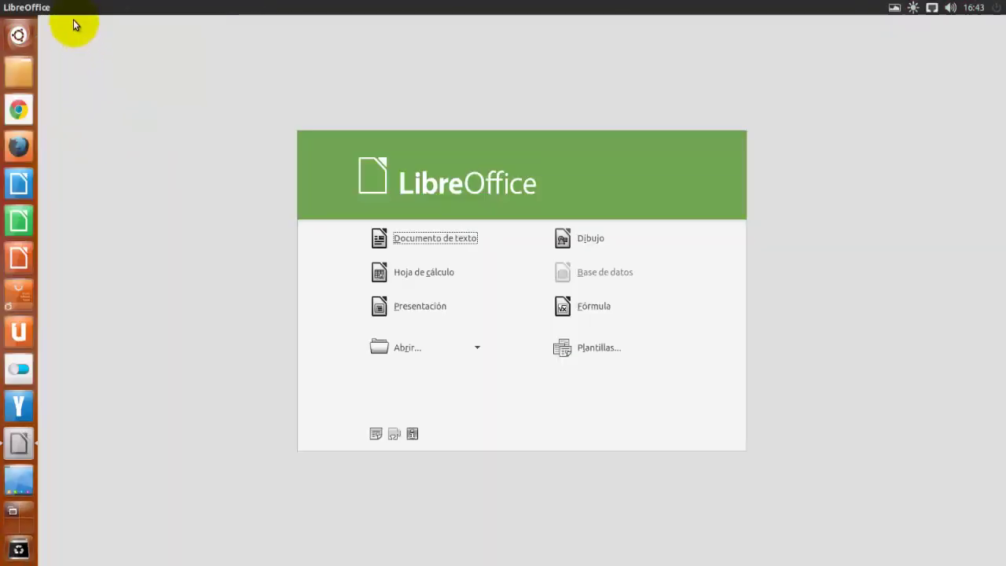
Open Sin titulo 1.ods from Documentos using the Hojas de cálculo file filter.
left_click(392, 349)
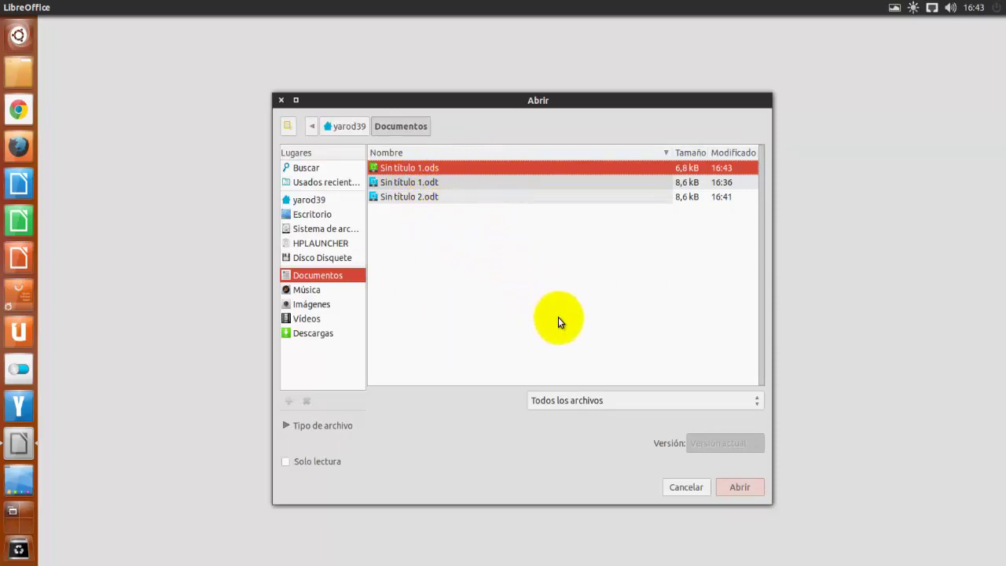
left_click(758, 399)
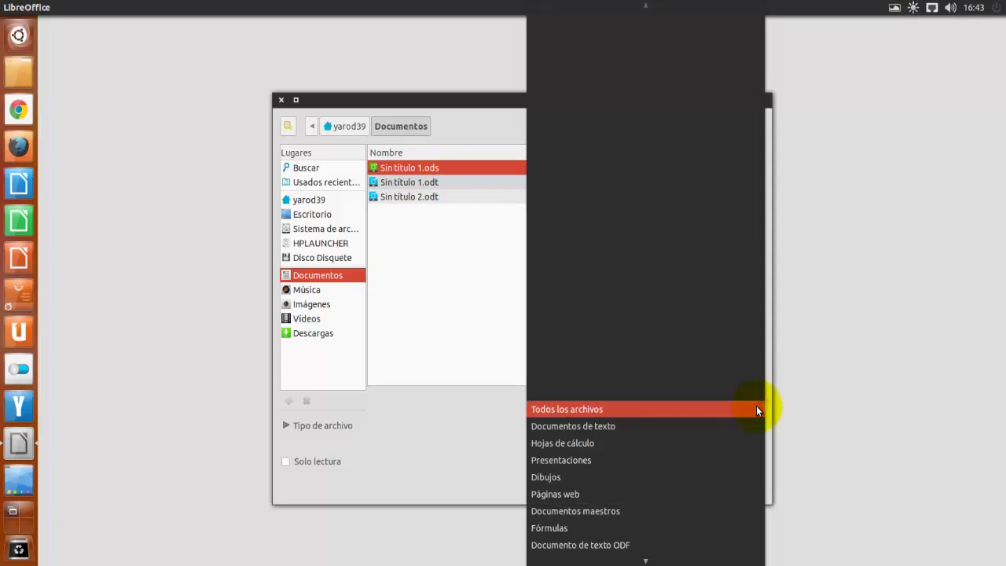
left_click(747, 442)
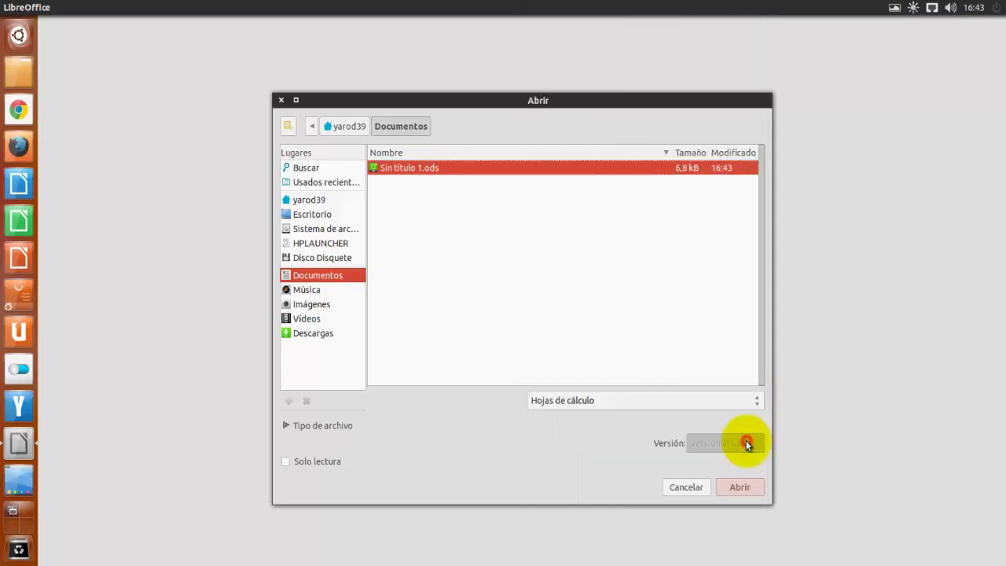
double_click(423, 167)
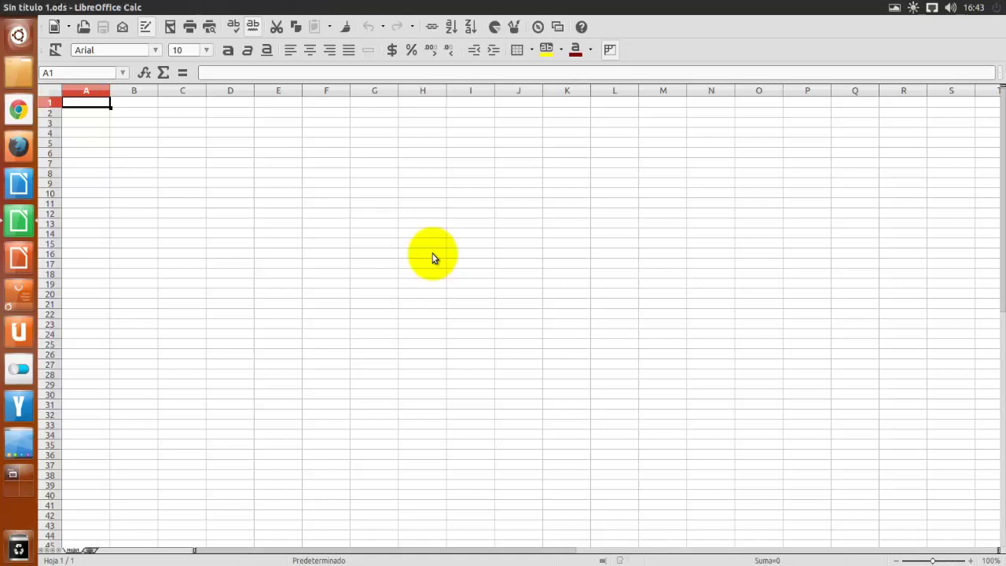
Close the Calc window with Sin título 1.ods.
mouse_move(11, 11)
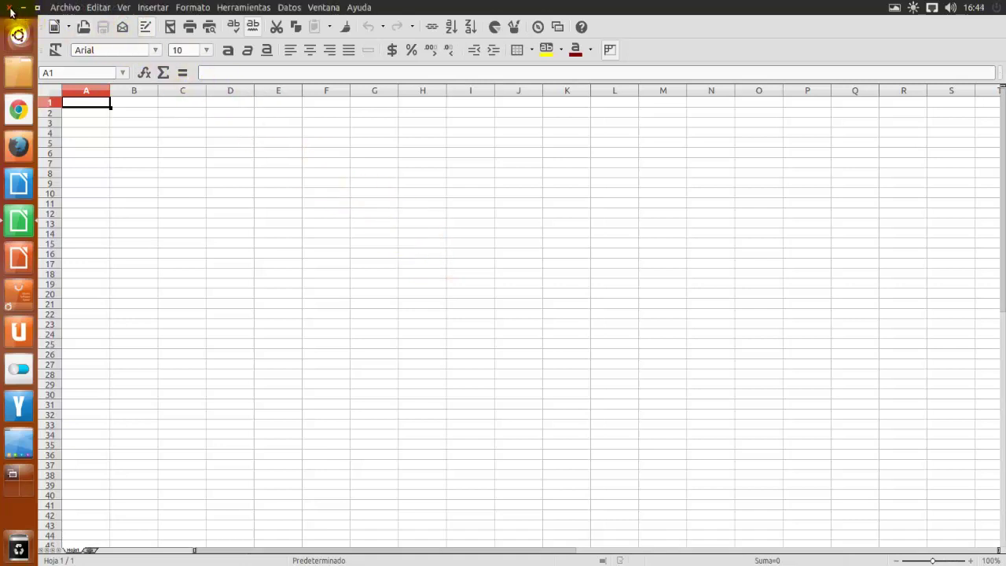
left_click(11, 9)
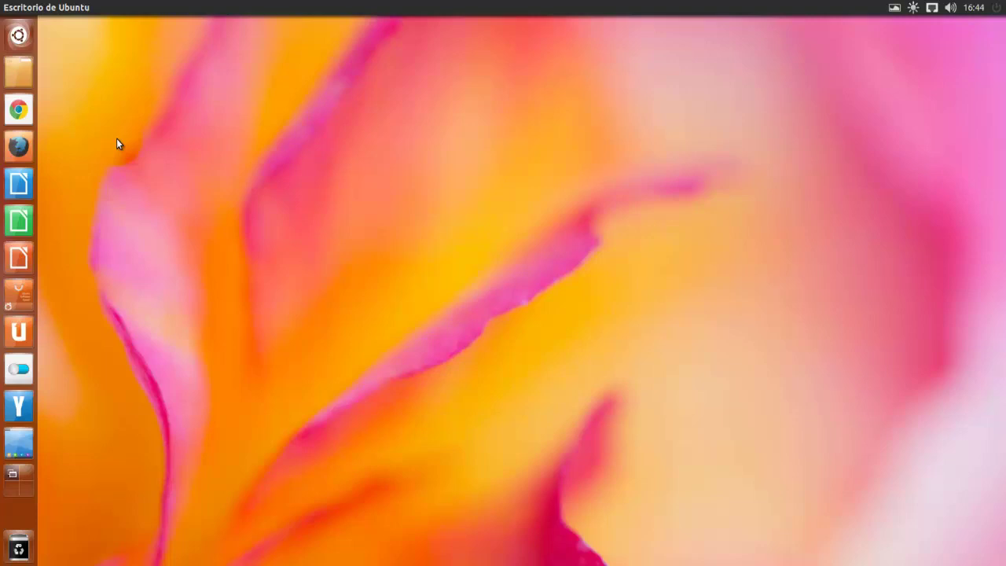
Launch LibreOffice from the Dash and create a Documento de texto from the Start Center.
left_click(18, 35)
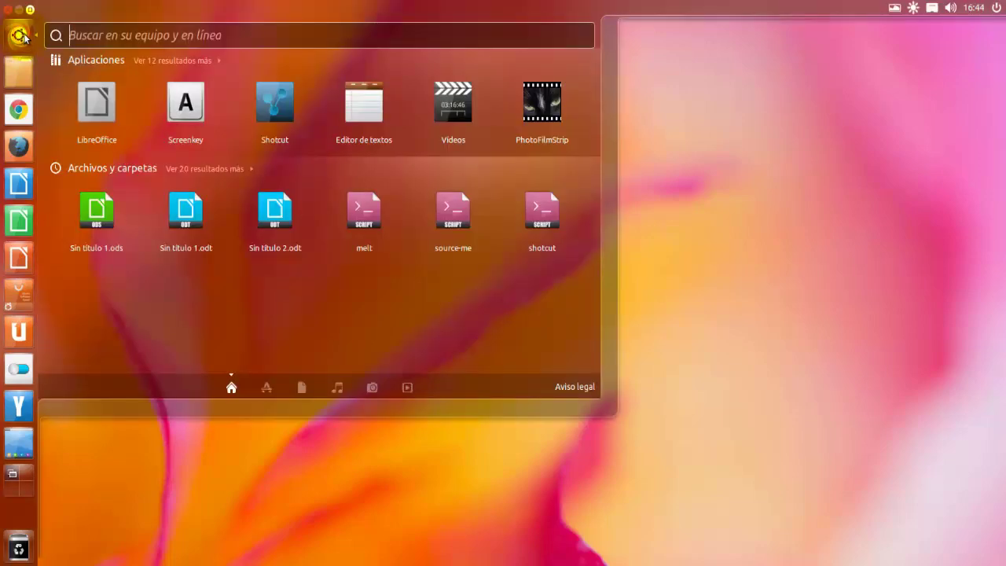
left_click(96, 105)
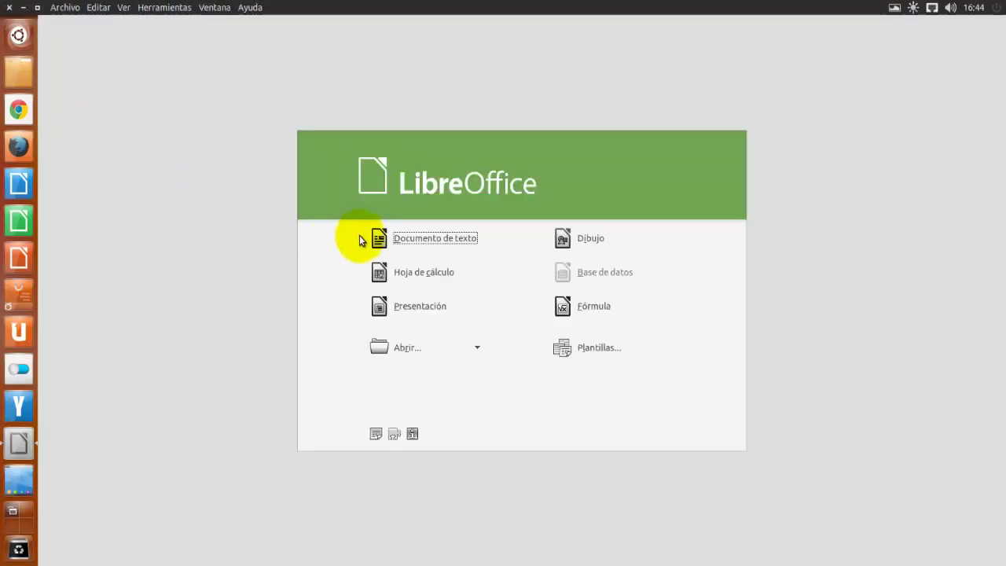
left_click(383, 240)
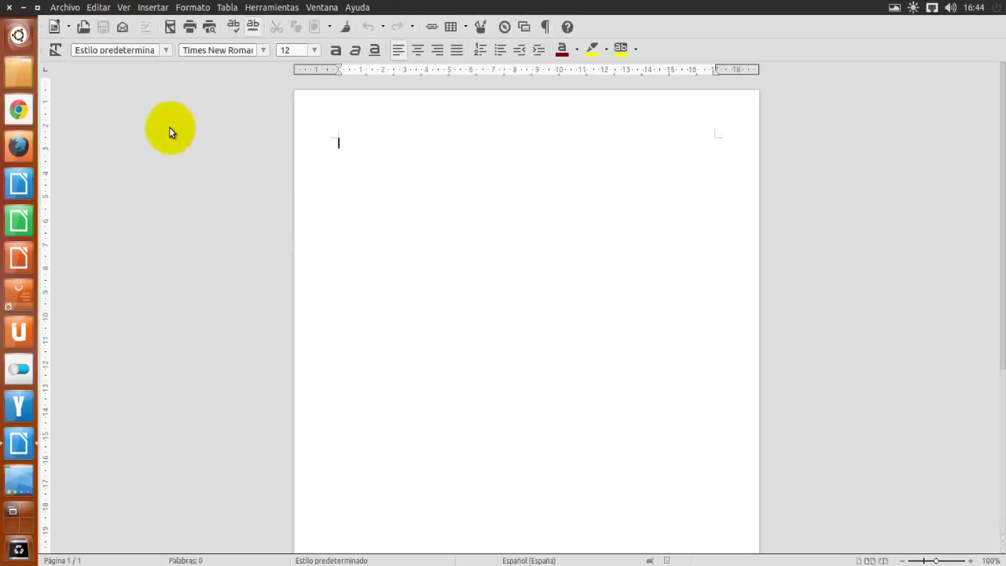
left_click(63, 7)
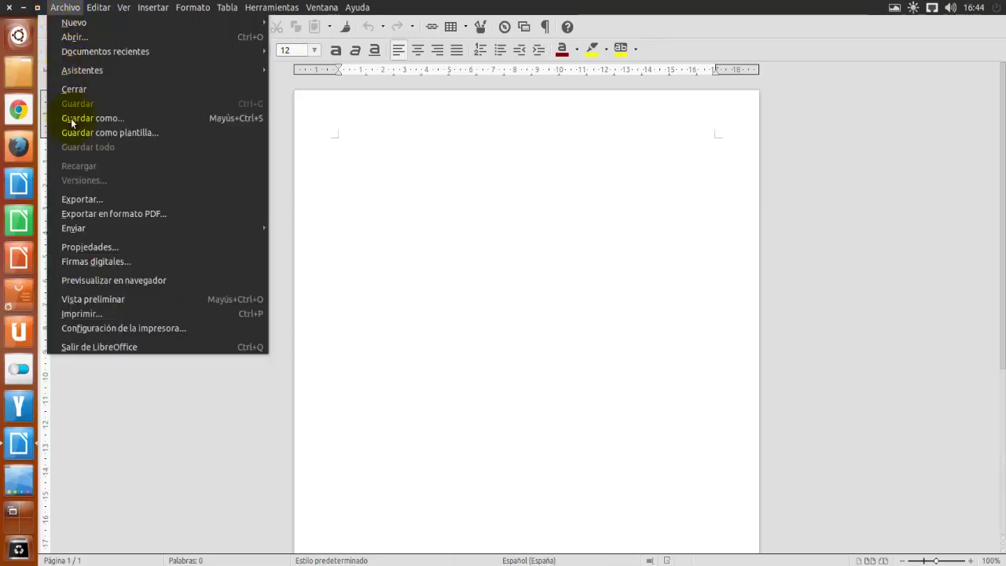
Save as Sin título 1.doc in Documentos using Microsoft Word 97/2000/XP/2003 format, keeping Word format.
left_click(74, 118)
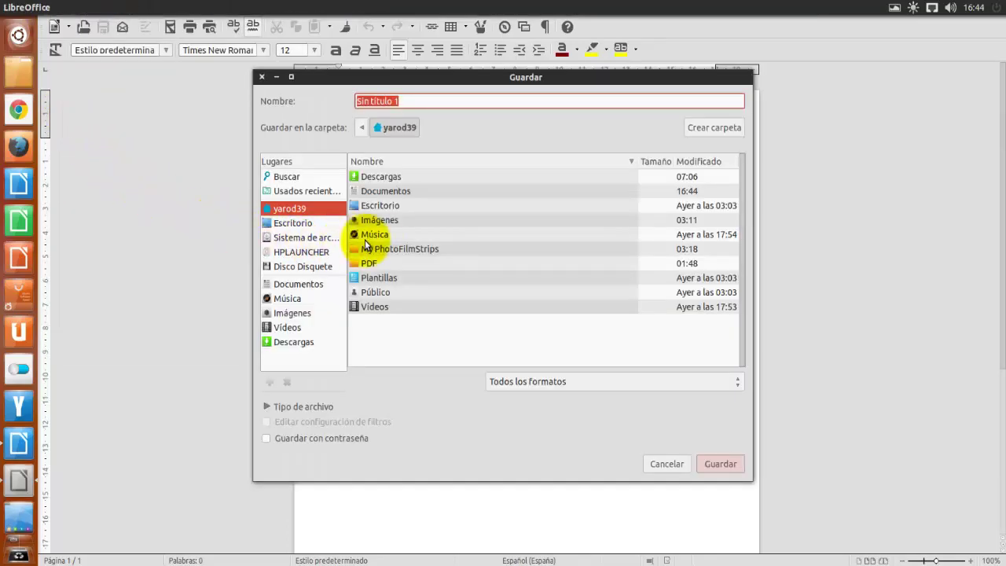
left_click(385, 195)
double_click(385, 195)
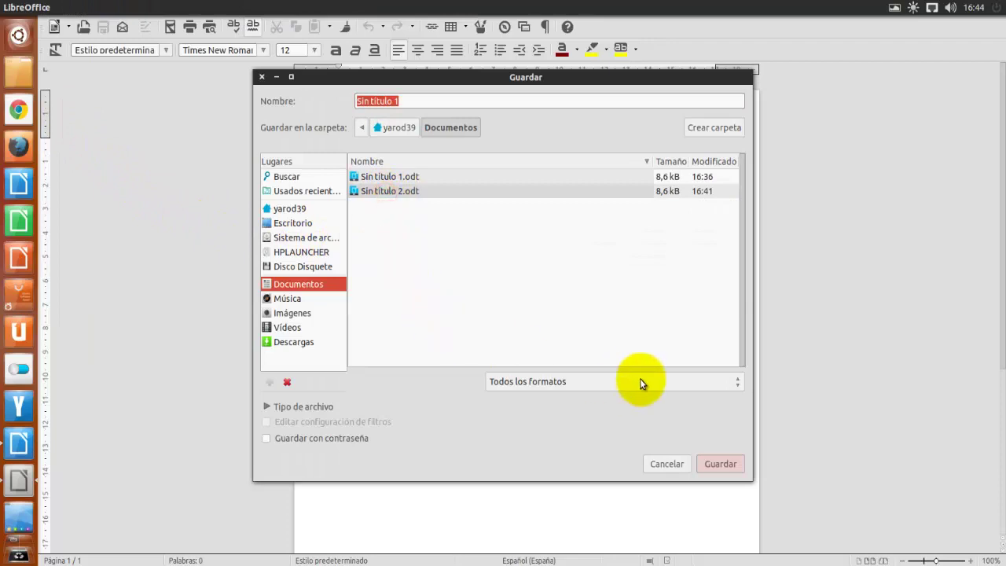
left_click(734, 380)
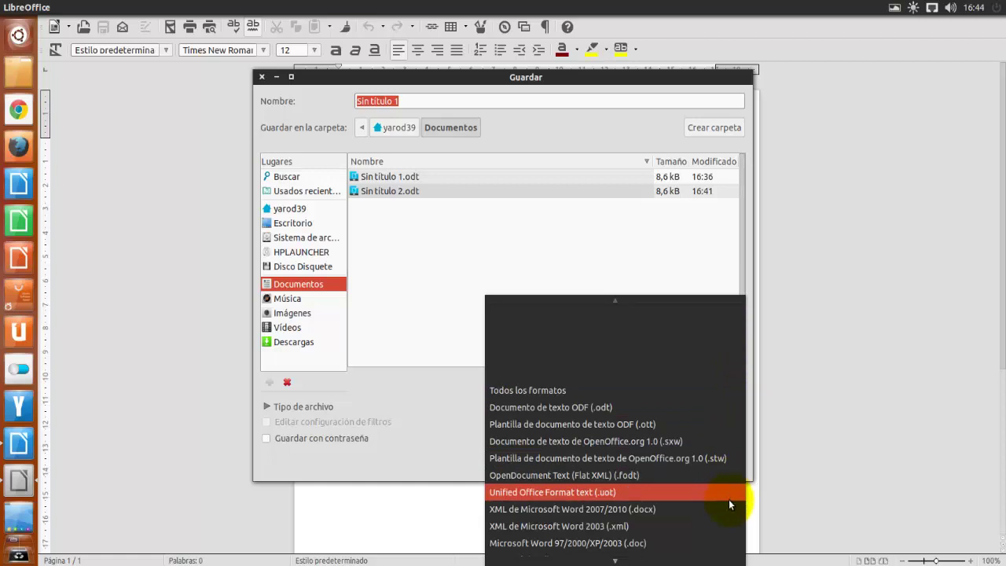
left_click(731, 544)
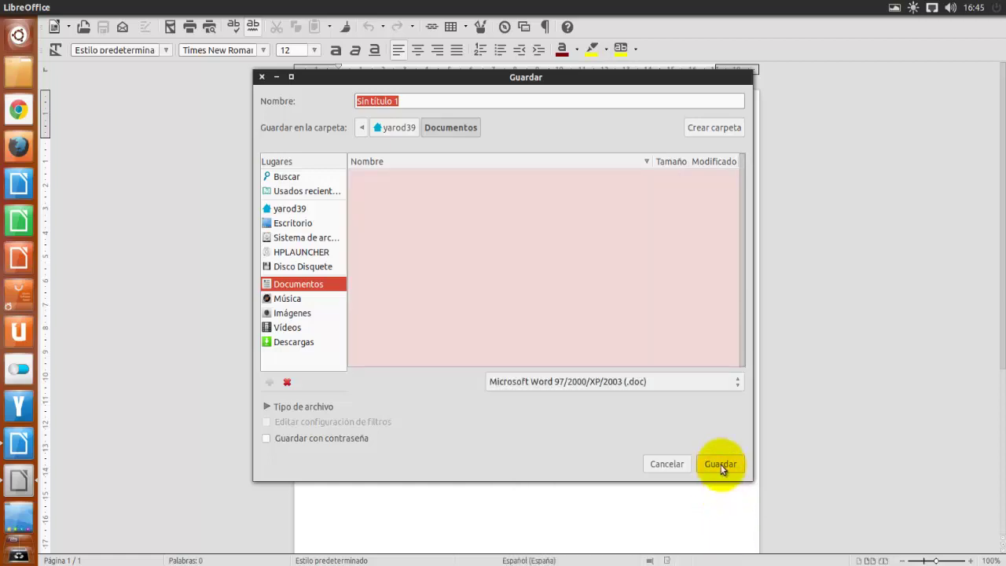
left_click(721, 464)
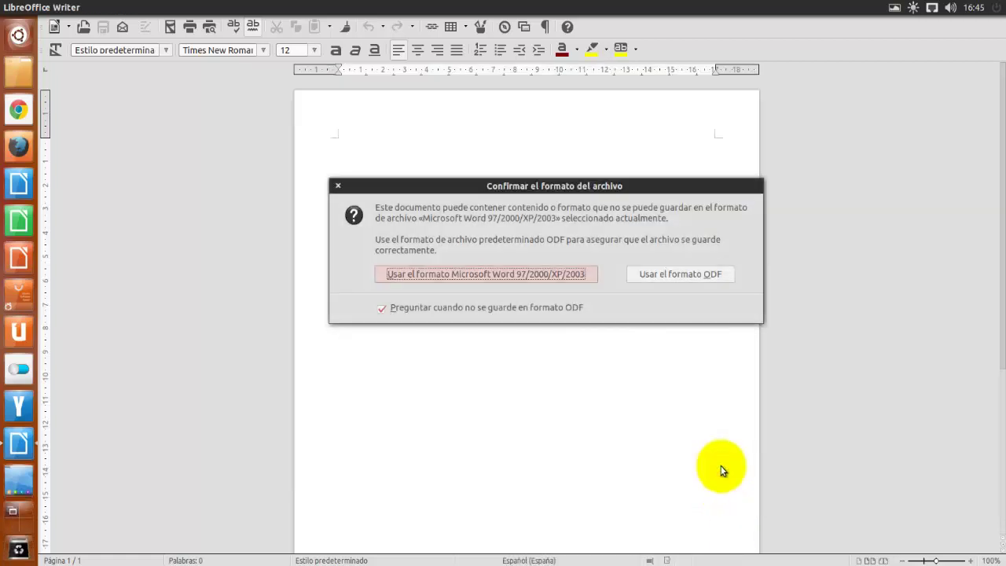
left_click(506, 274)
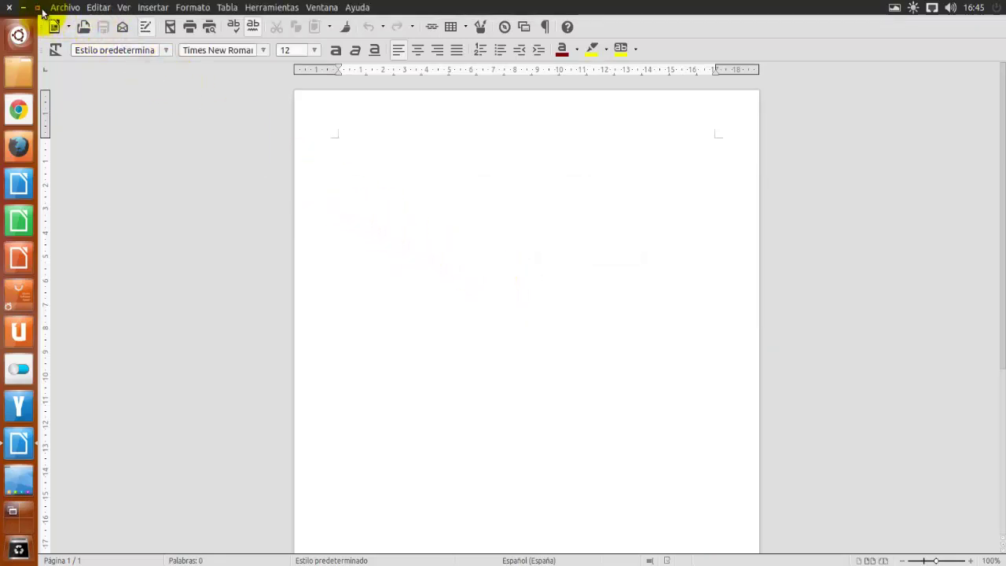
Close Writer, then open Sin título 1.doc from Documentos in the Files manager.
left_click(10, 8)
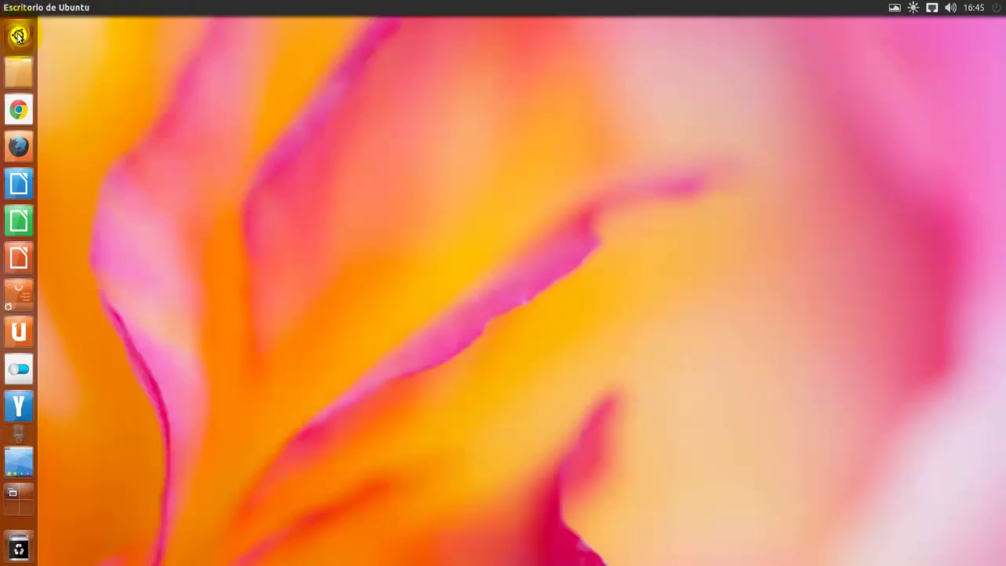
left_click(17, 74)
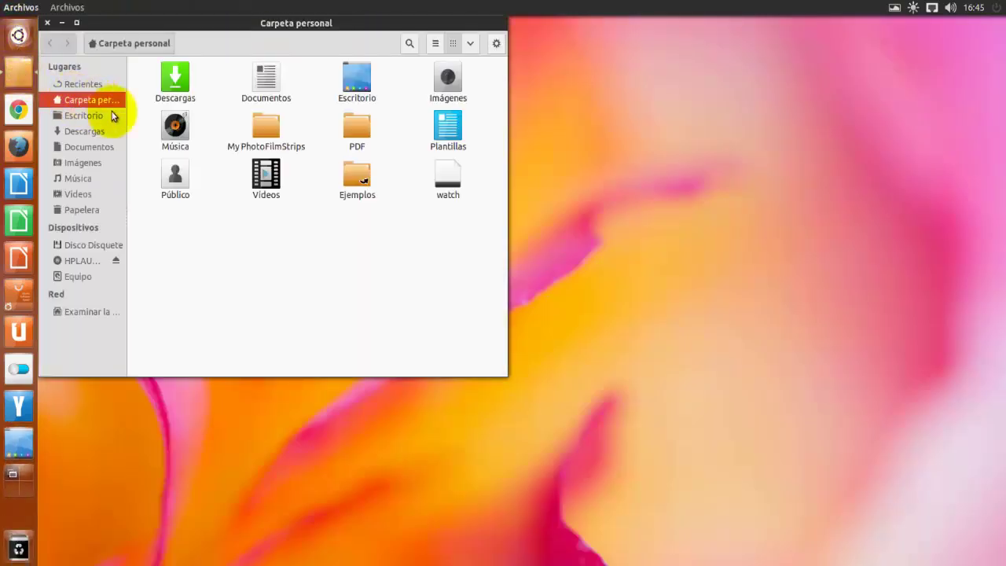
double_click(271, 86)
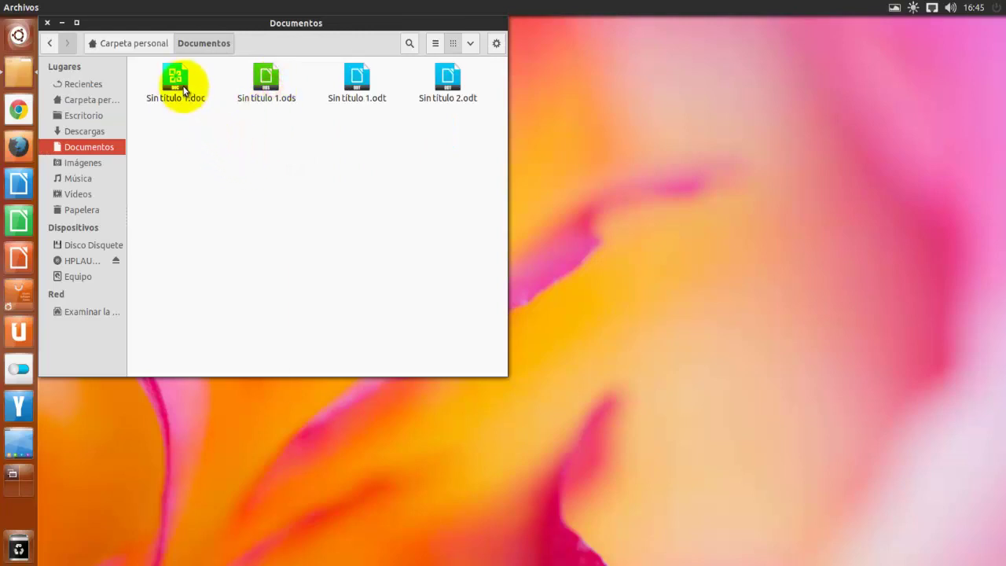
left_click(175, 81)
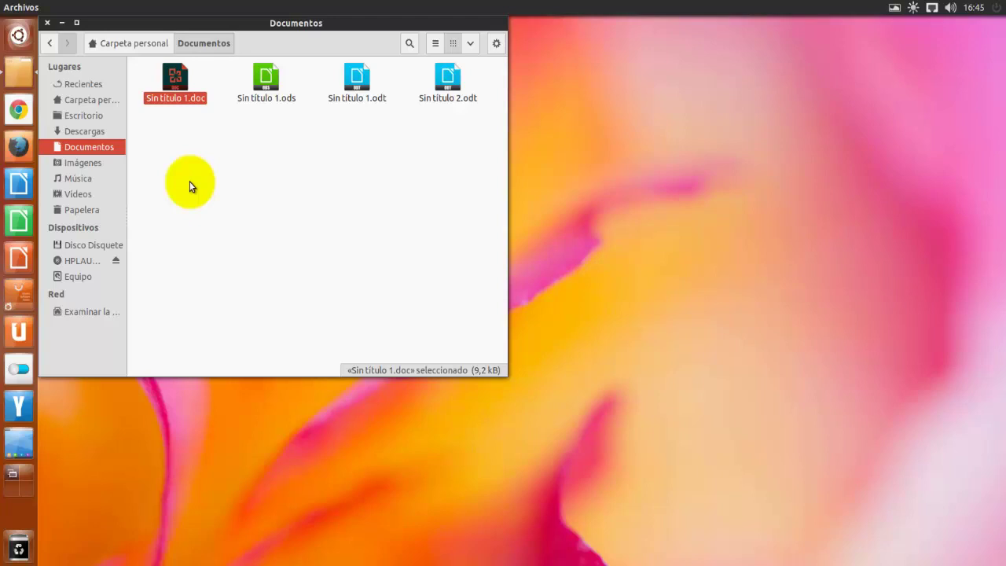
double_click(179, 80)
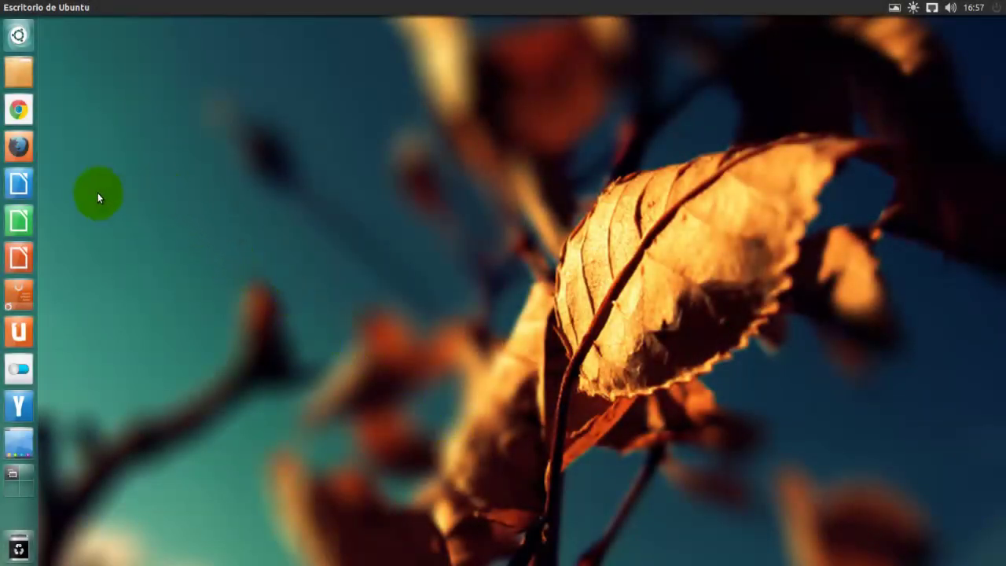
Start a new Writer document reading 'Esto es un texto de prueba de guardado' and save with Ctrl+S.
left_click(20, 184)
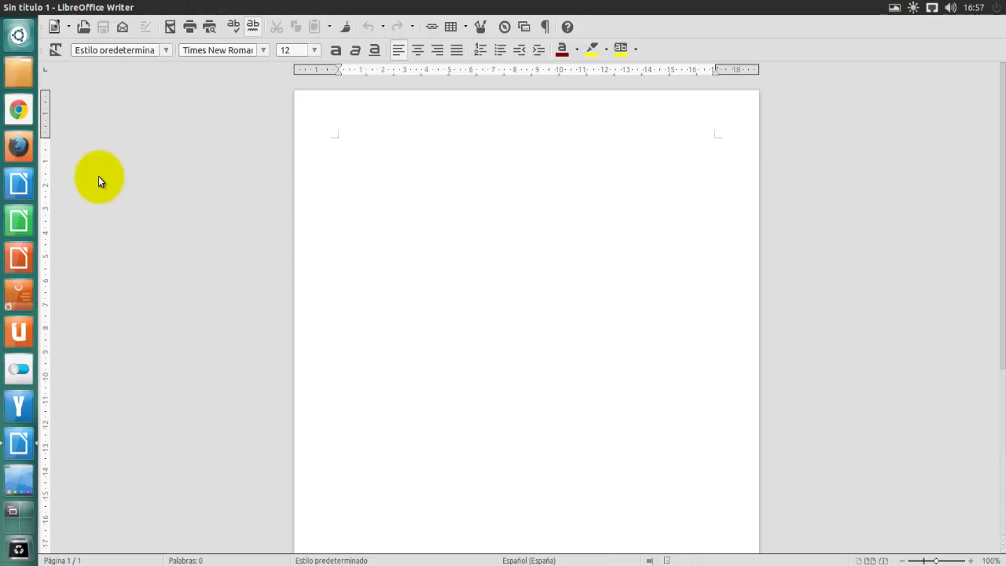
type("Esto")
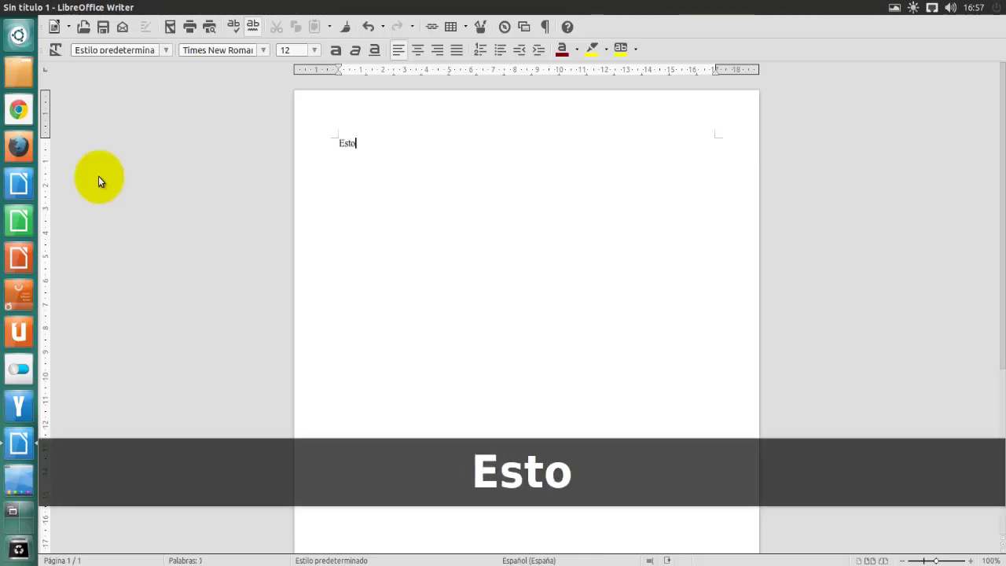
type(" es un te")
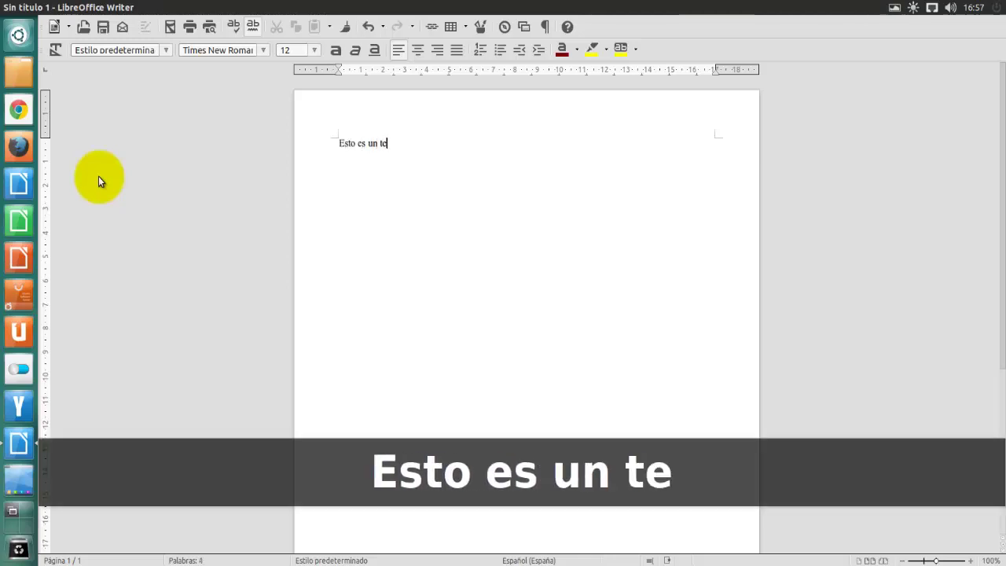
type("xto ")
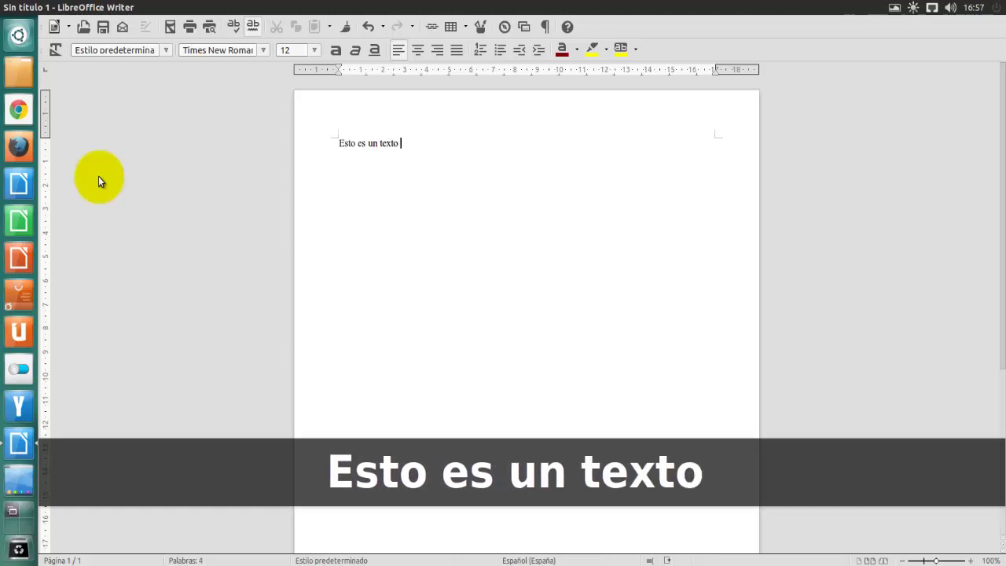
type("de prue")
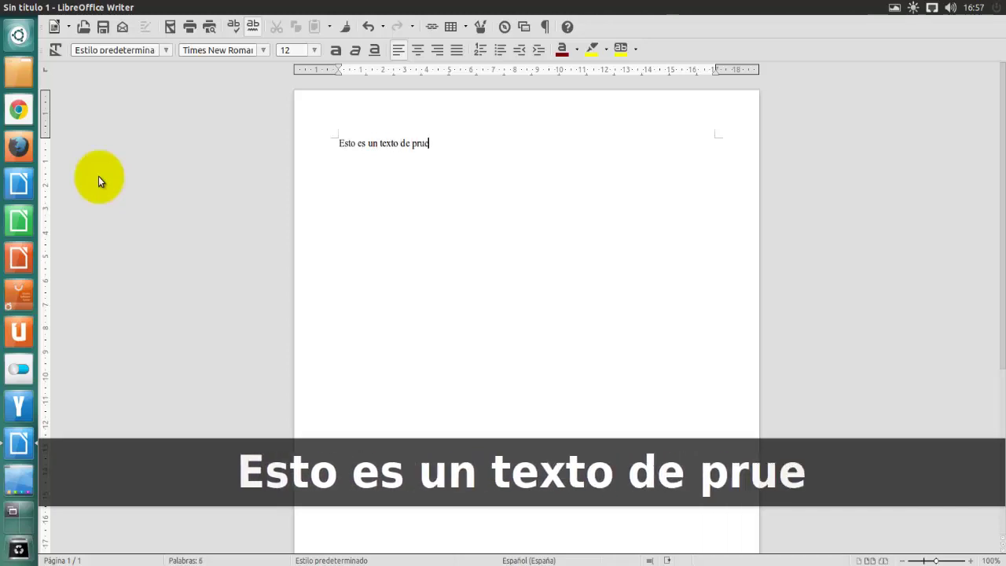
type("ba de gu")
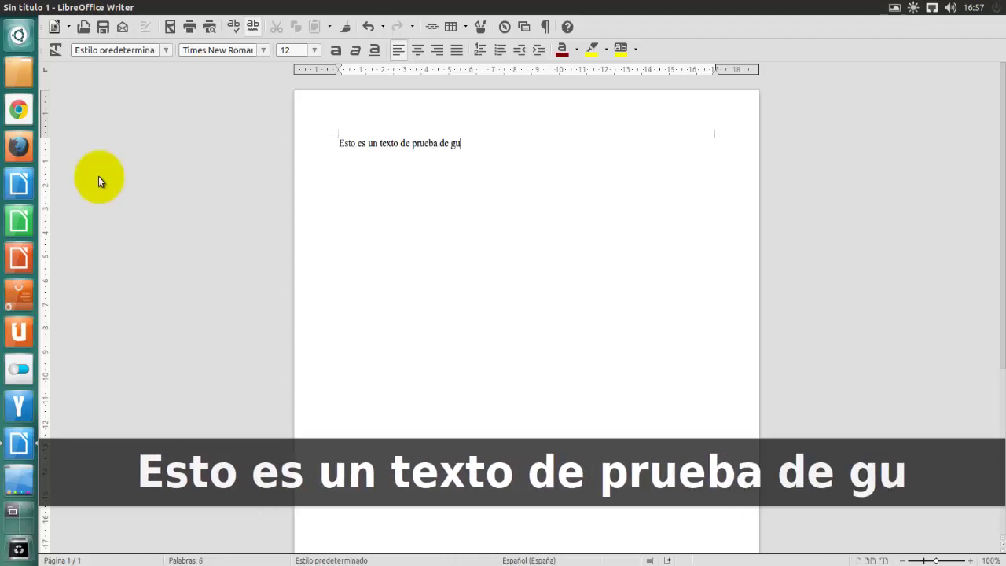
type("ardado")
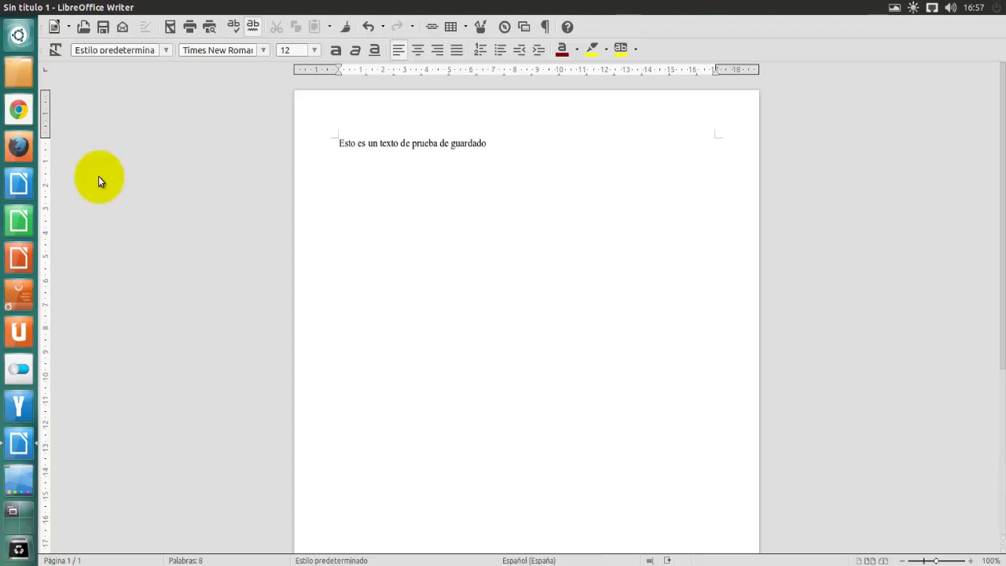
key("ctrl+s")
Open Sin titulo 1.odt from the Documentos folder in Files, then close the file manager.
left_click(19, 76)
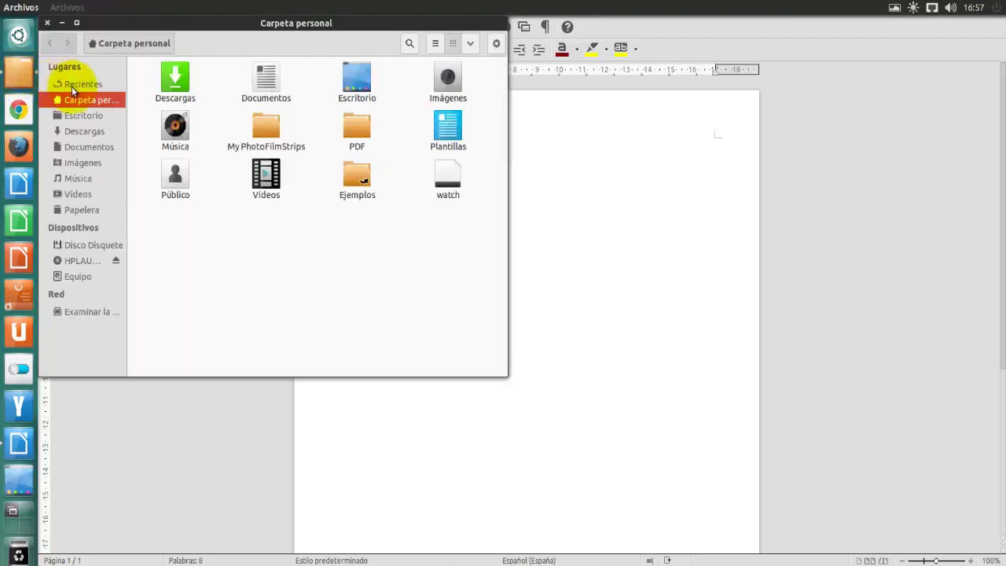
left_click(265, 78)
double_click(265, 77)
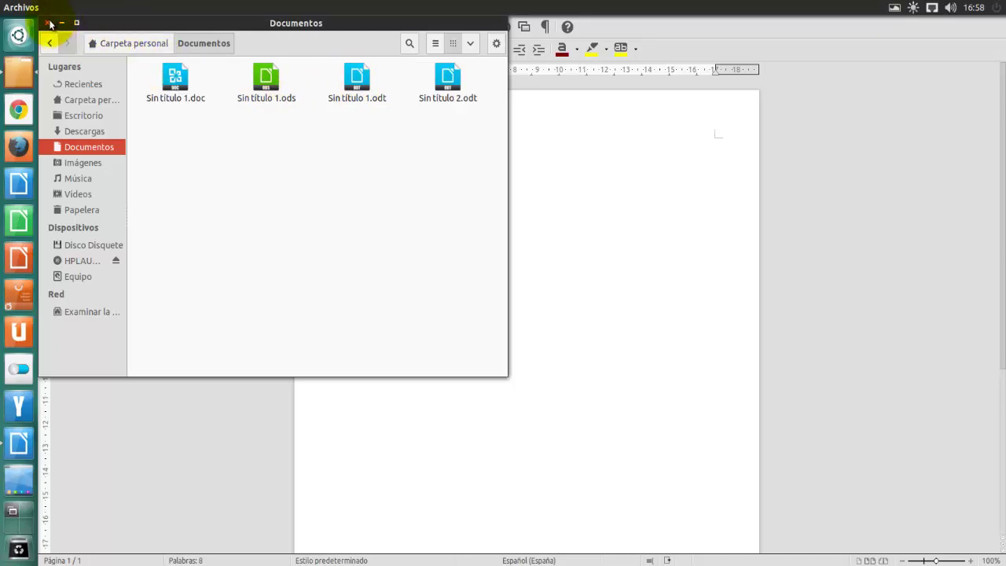
double_click(352, 83)
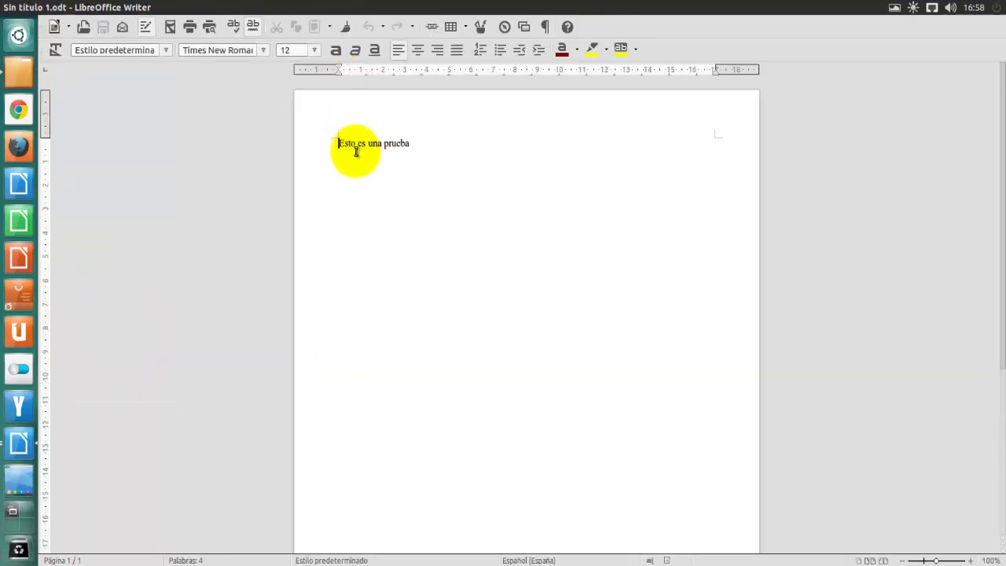
left_click(18, 32)
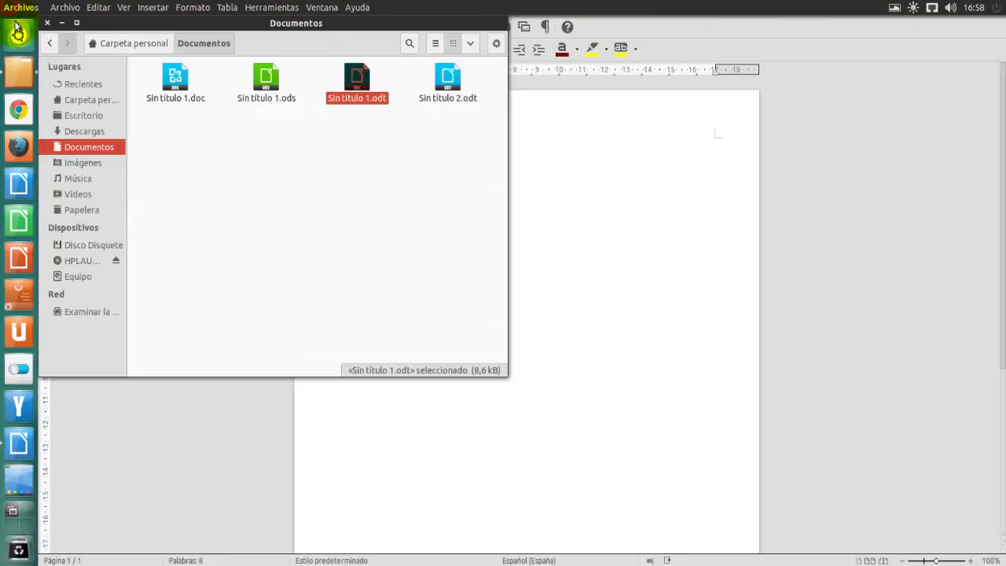
left_click(47, 23)
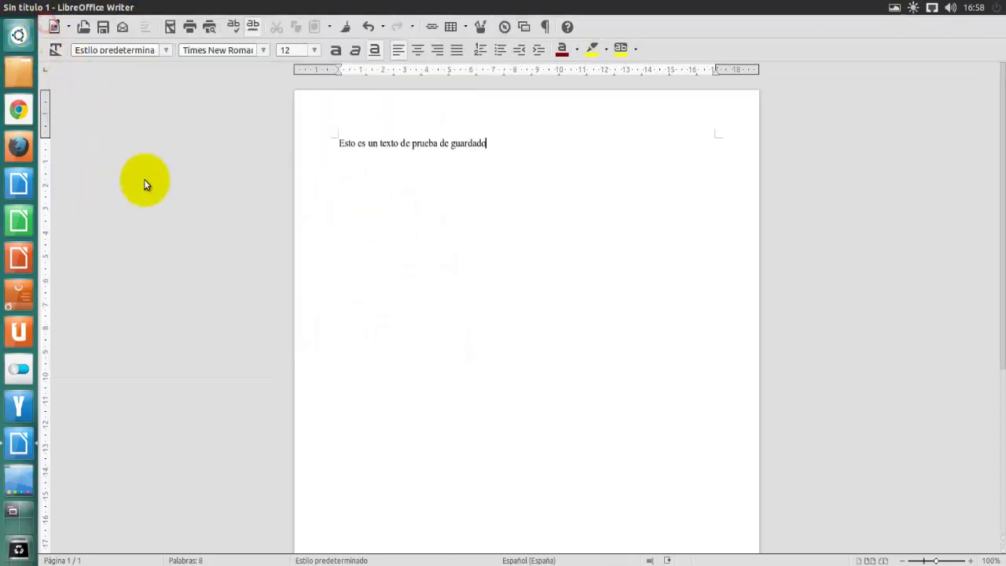
left_click(358, 297)
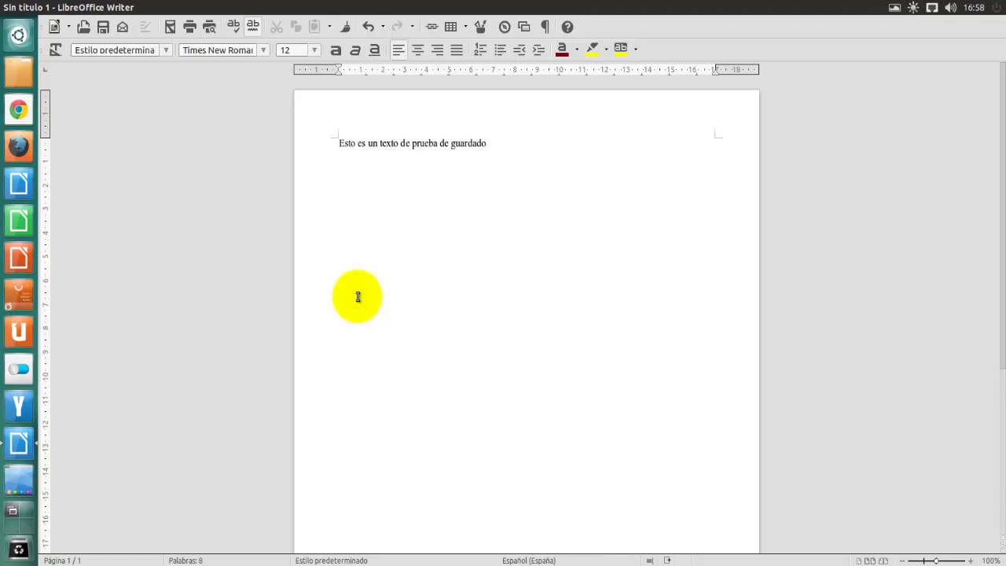
Save the test sentence into Documentos under the name ejemploguardado with Ctrl+G.
key("ctrl+s")
key("ctrl+g")
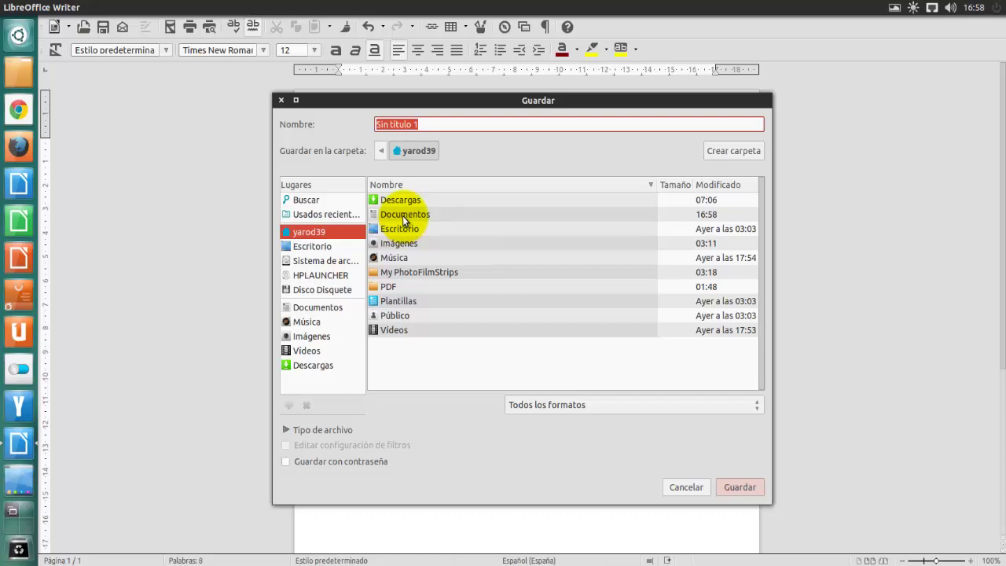
double_click(403, 216)
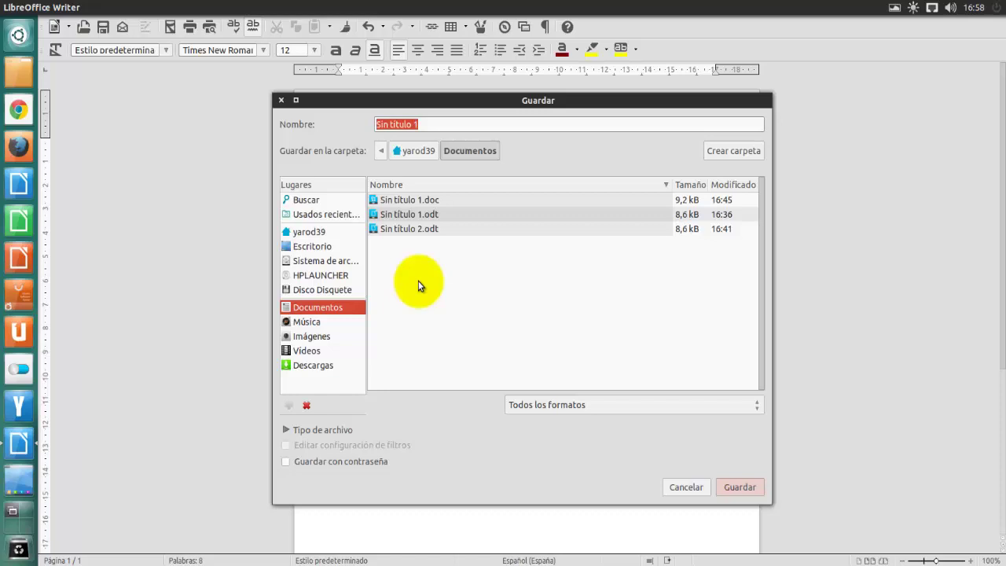
type("ejem")
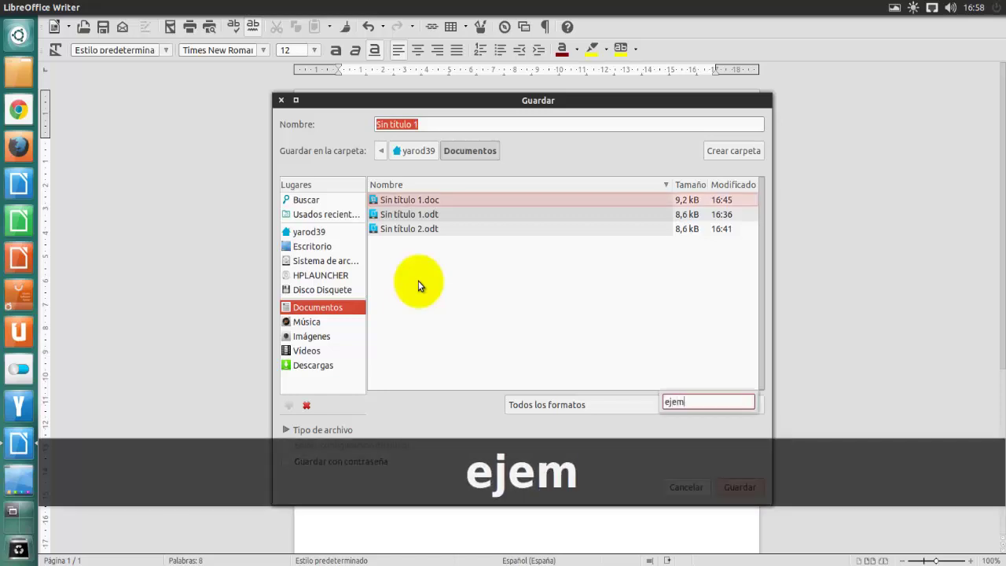
left_click(437, 124)
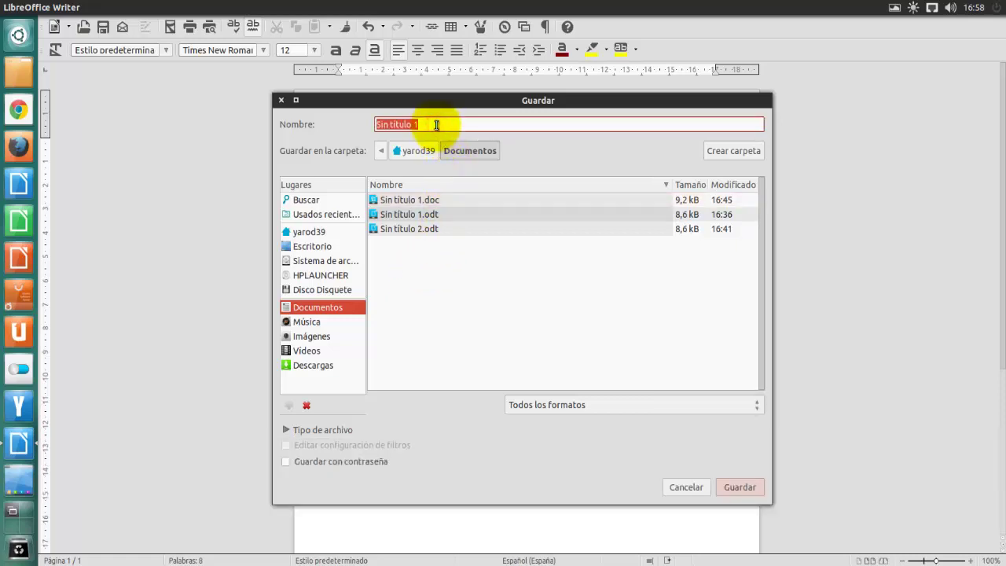
type("ejempl")
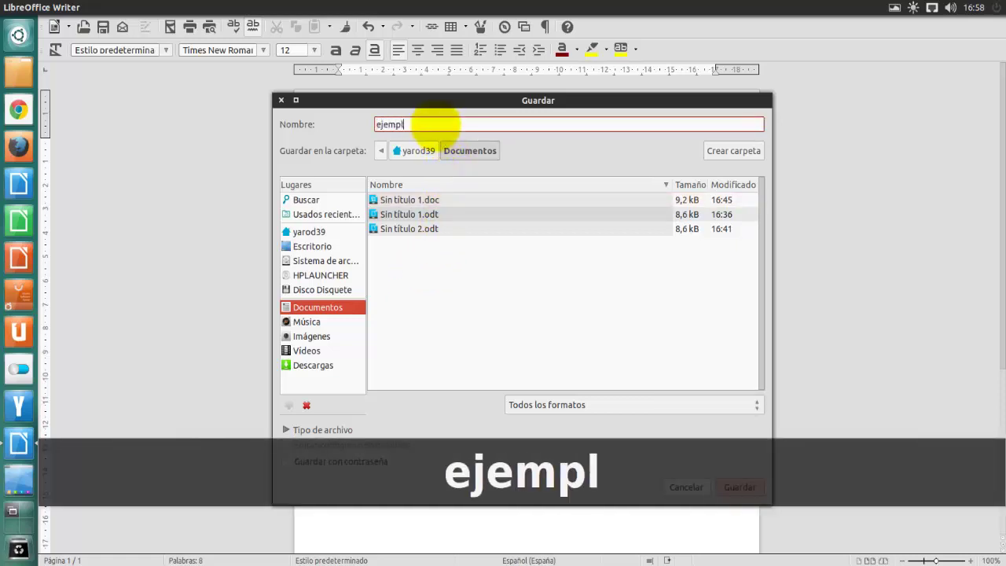
type("oguardado")
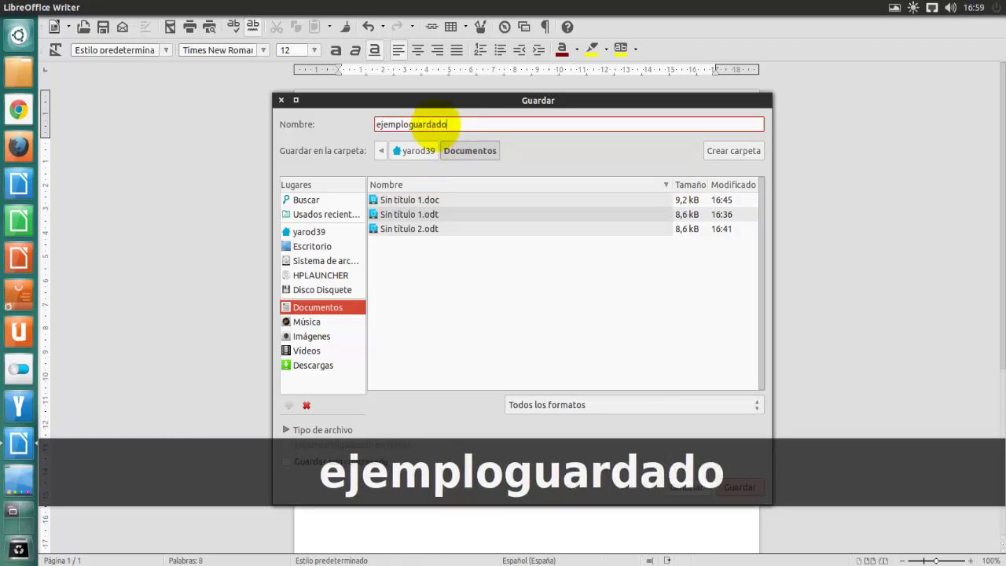
key("Return")
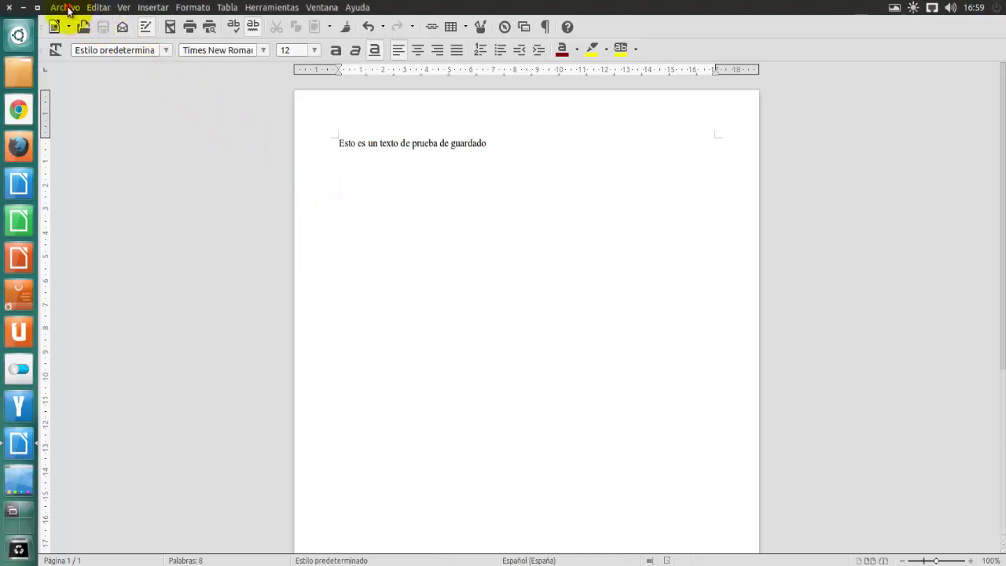
Save a copy as ejemploguardado.sxw in the Documento de texto de OpenOffice.org 1.0 format, keeping it.
left_click(66, 8)
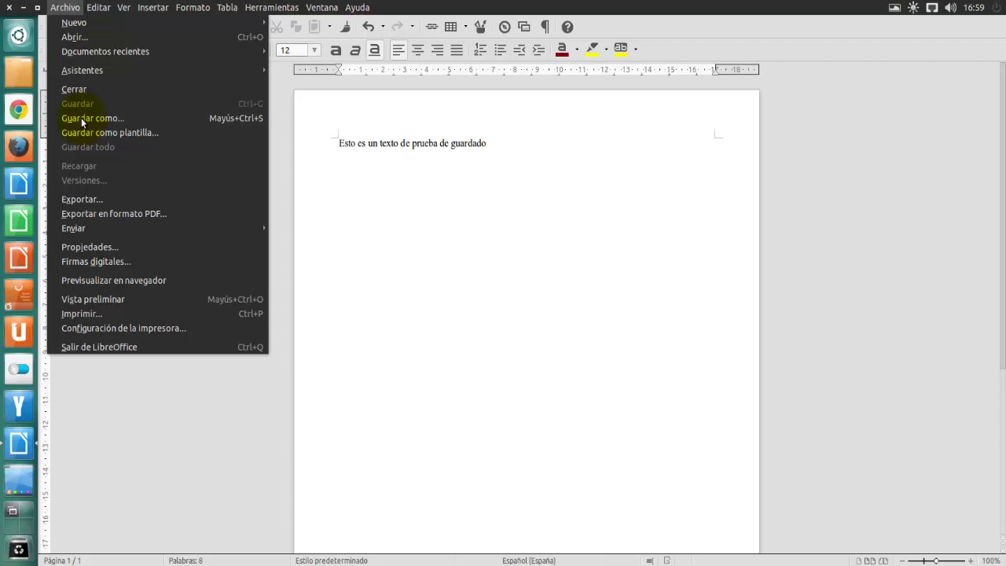
left_click(81, 118)
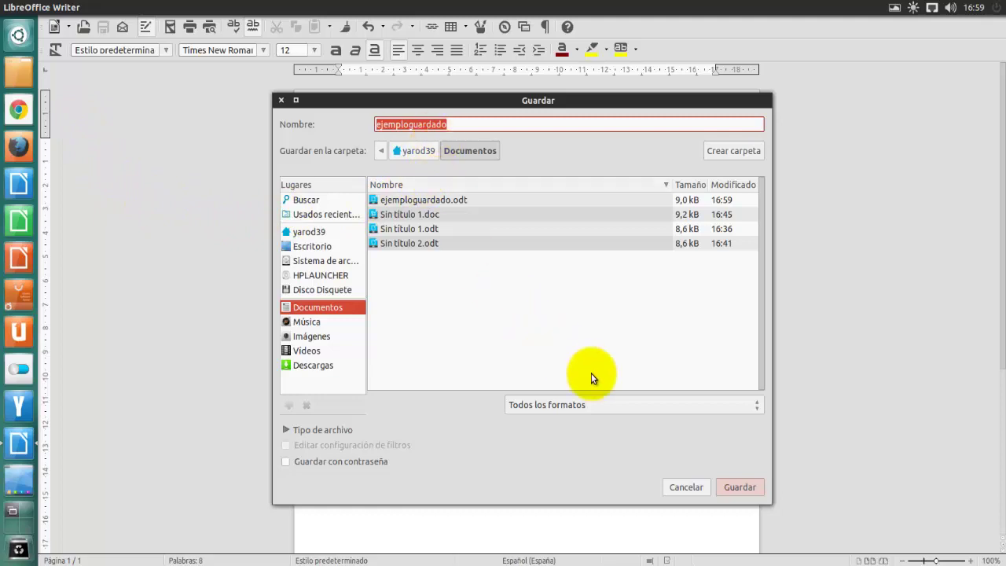
left_click(627, 403)
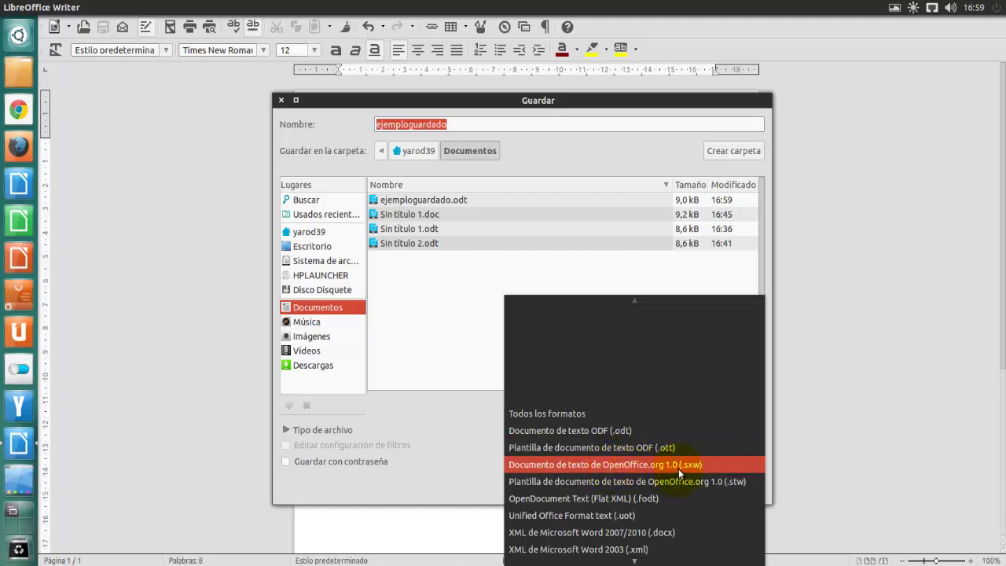
left_click(654, 464)
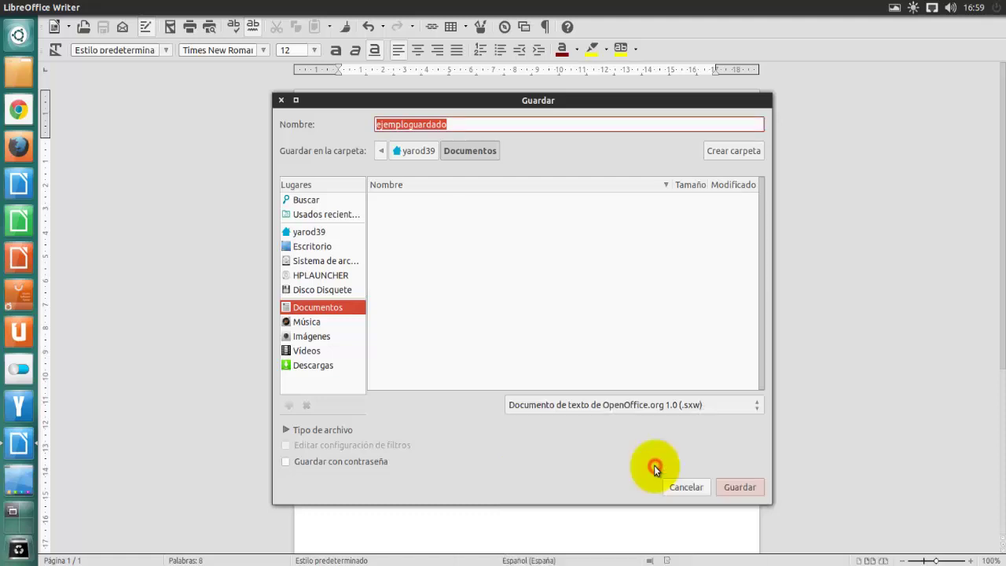
left_click(746, 489)
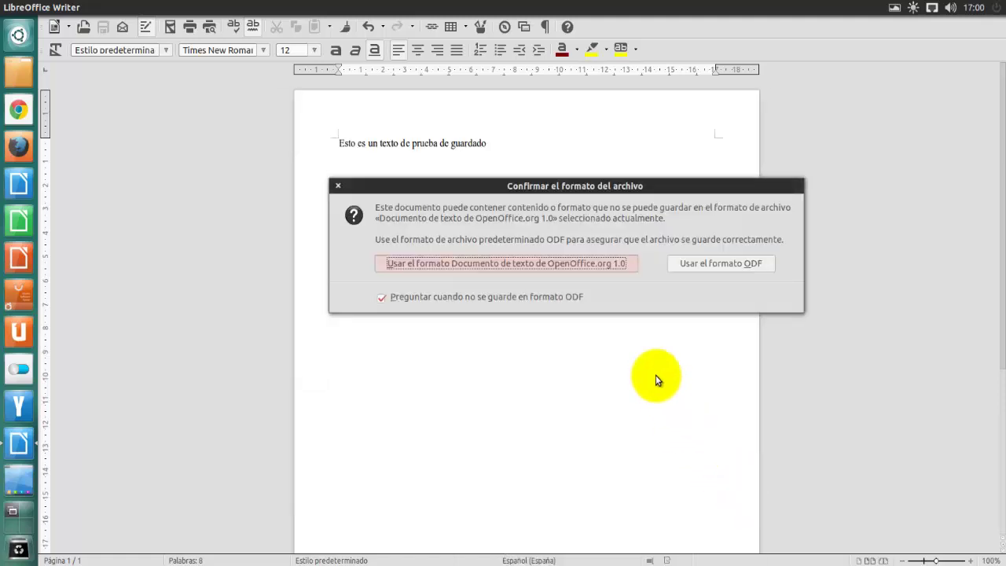
left_click(540, 265)
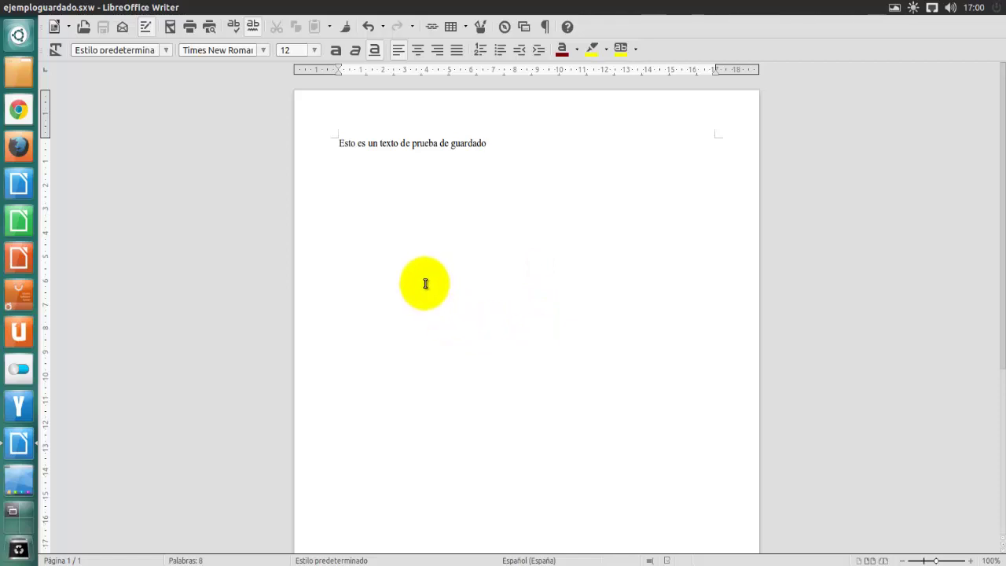
Remove the stray letters after 'guardado', save, and append 'esto es más texto de prueba'.
type(".es")
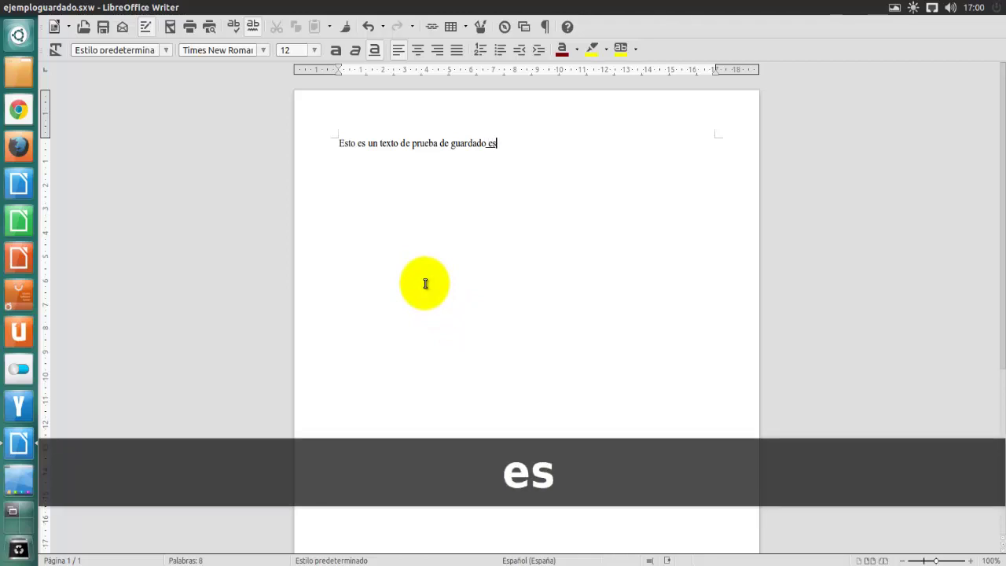
key("BackSpace")
key("BackSpace")
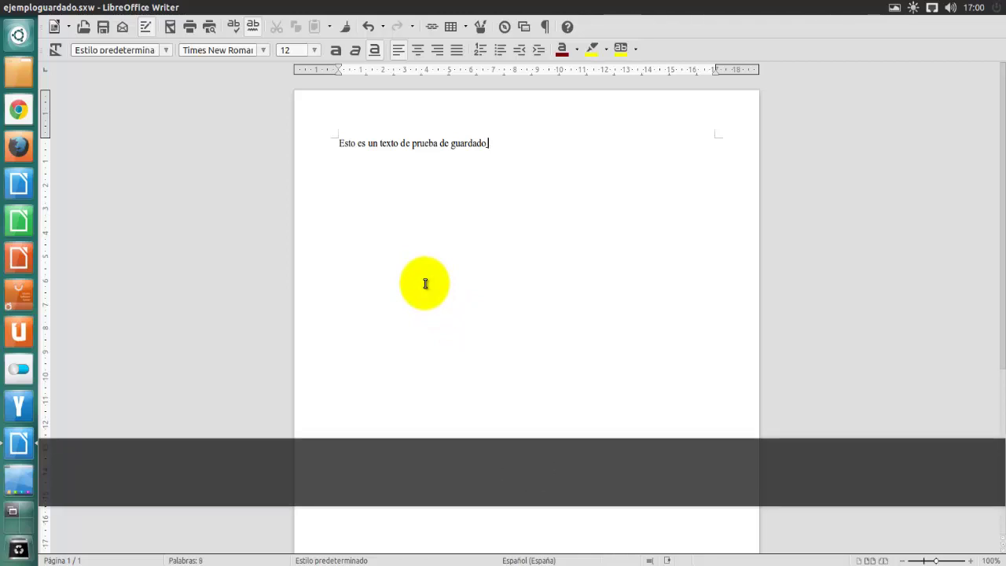
key("ctrl+s")
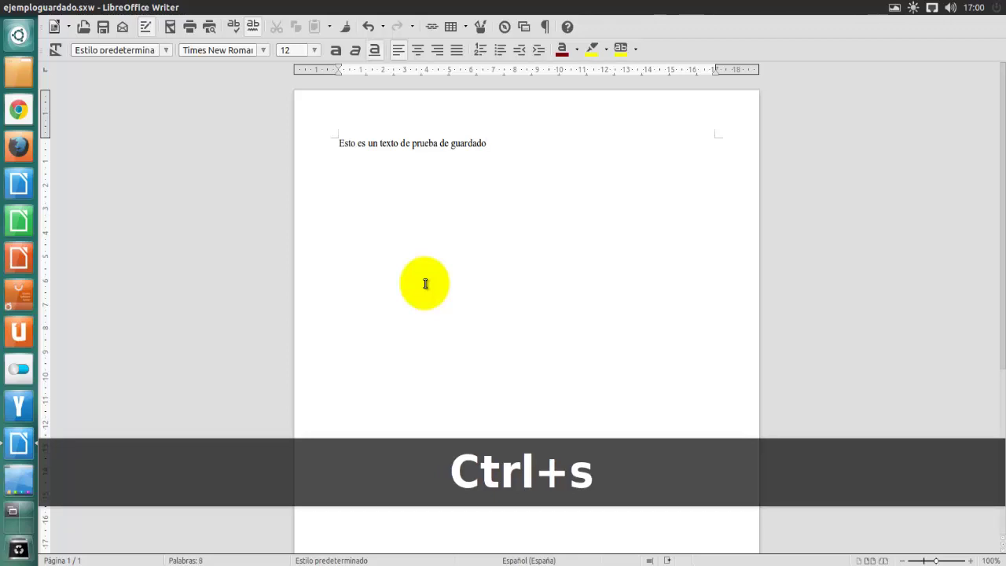
key("ctrl+s")
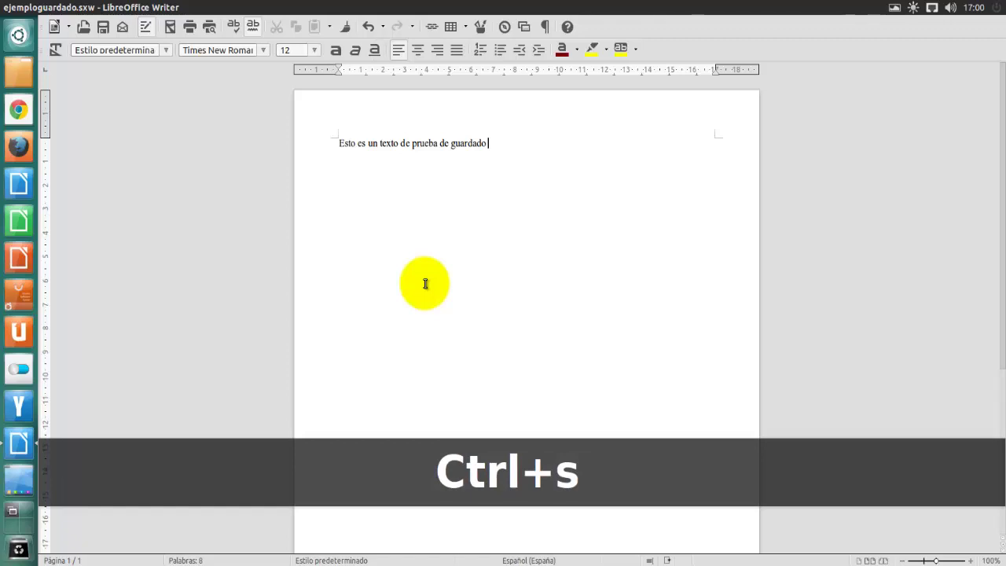
type("esto e")
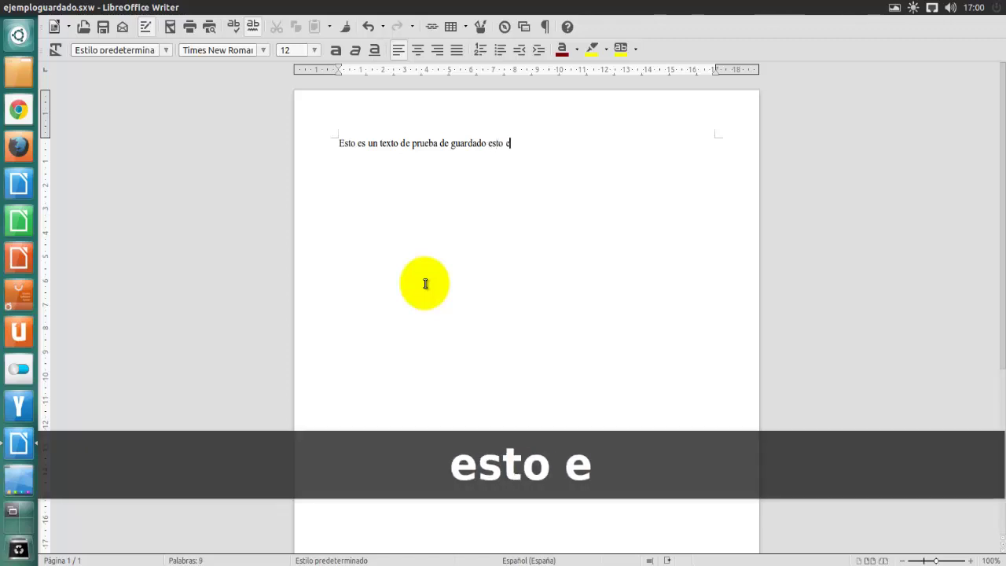
type("s más te")
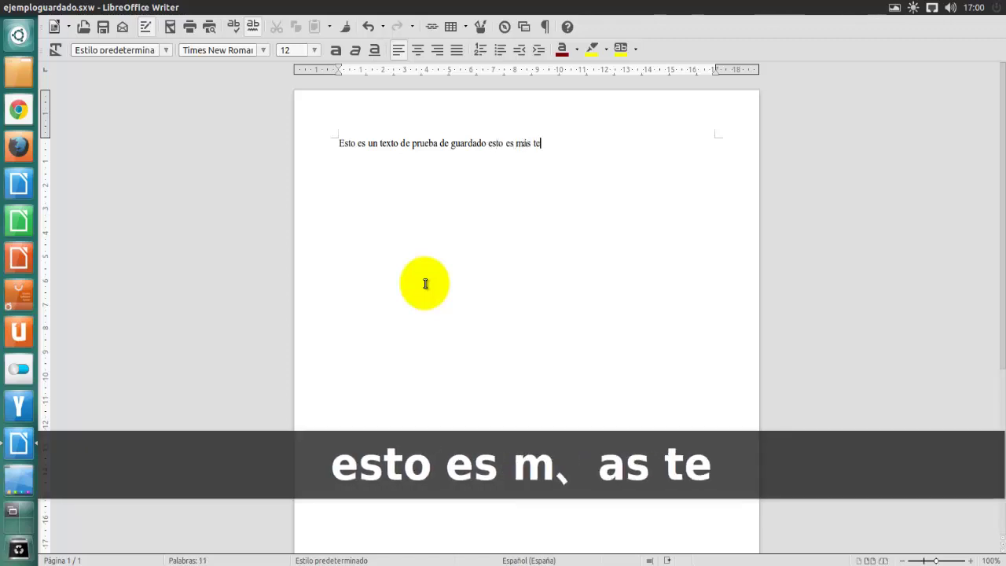
type("xto de pr")
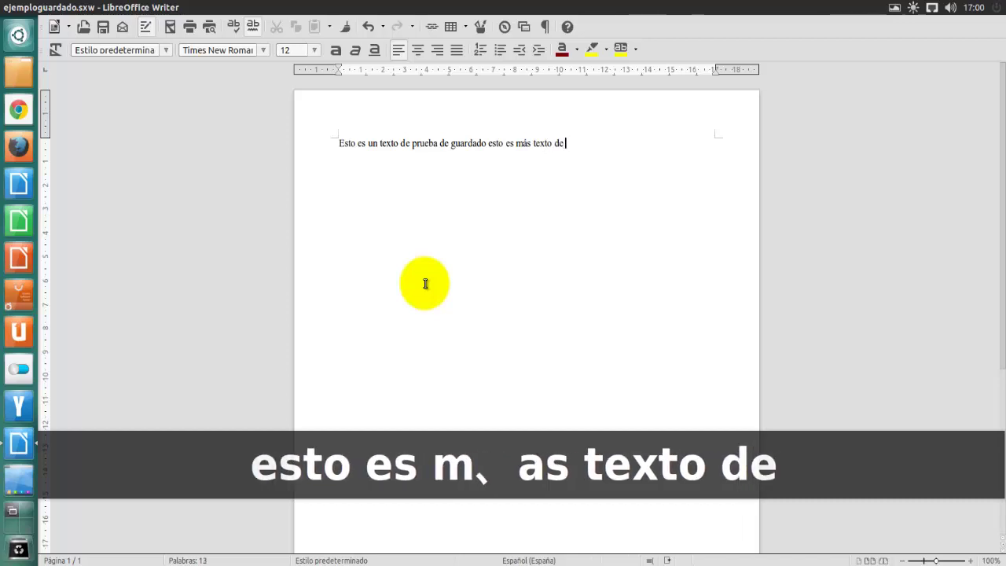
type("ueba")
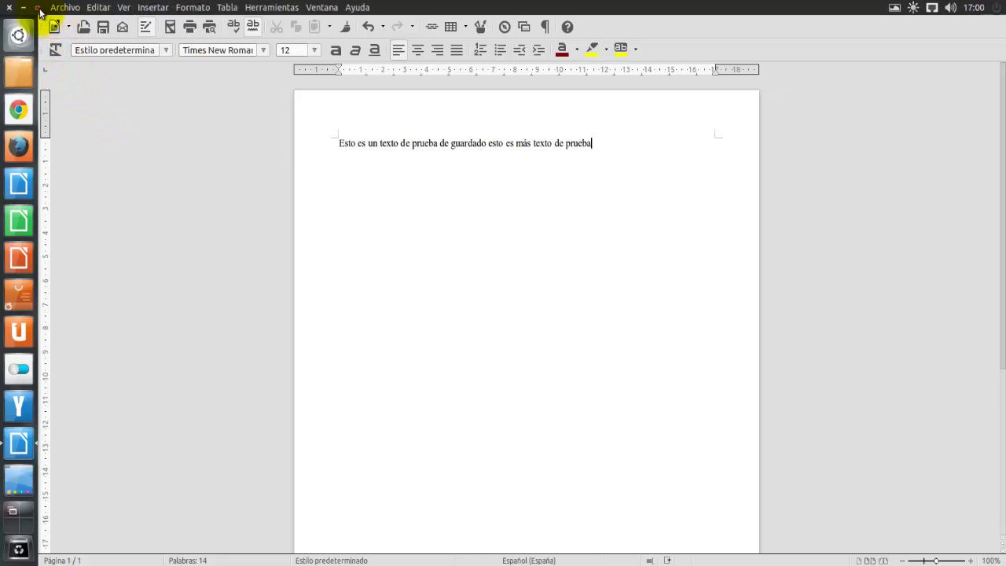
Save the changes and close the Writer document.
left_click(64, 8)
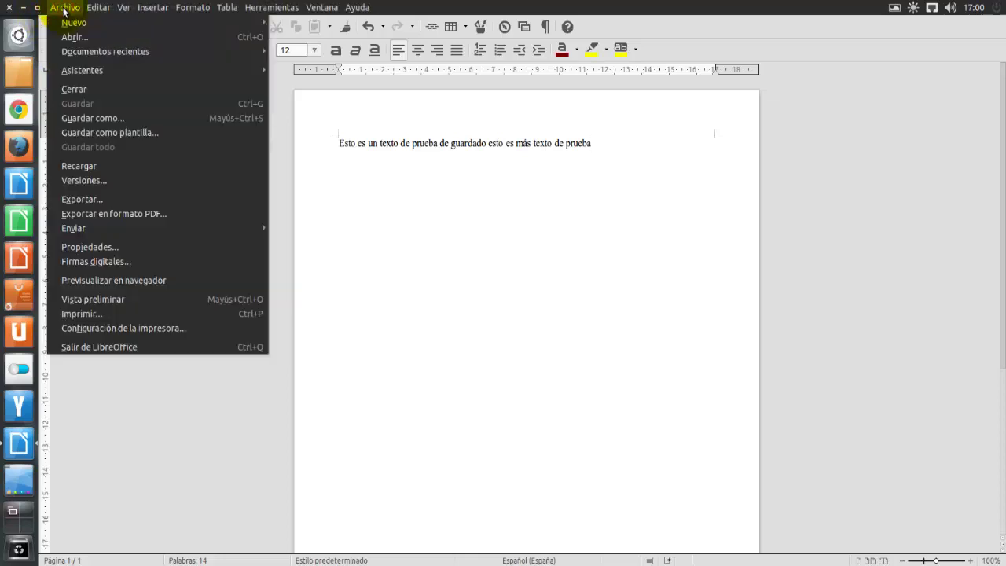
left_click(75, 105)
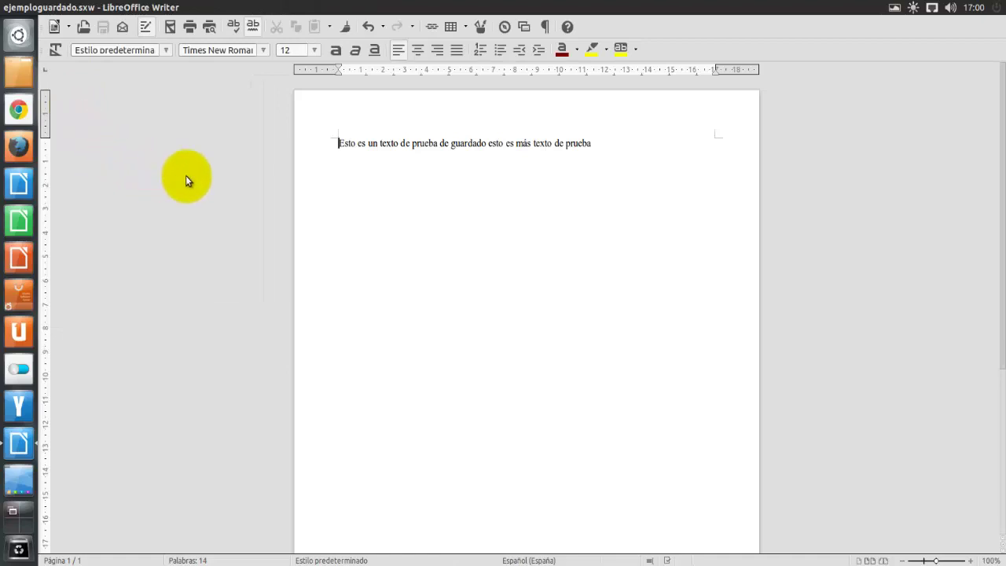
left_click(9, 7)
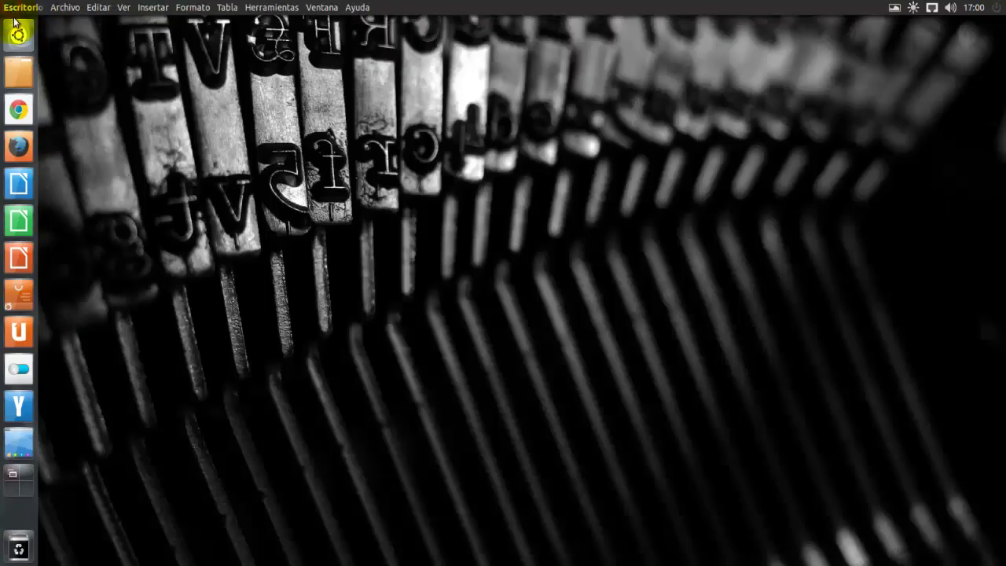
Reopen ejemploguardado.sxw from the Documentos folder in Files.
left_click(18, 71)
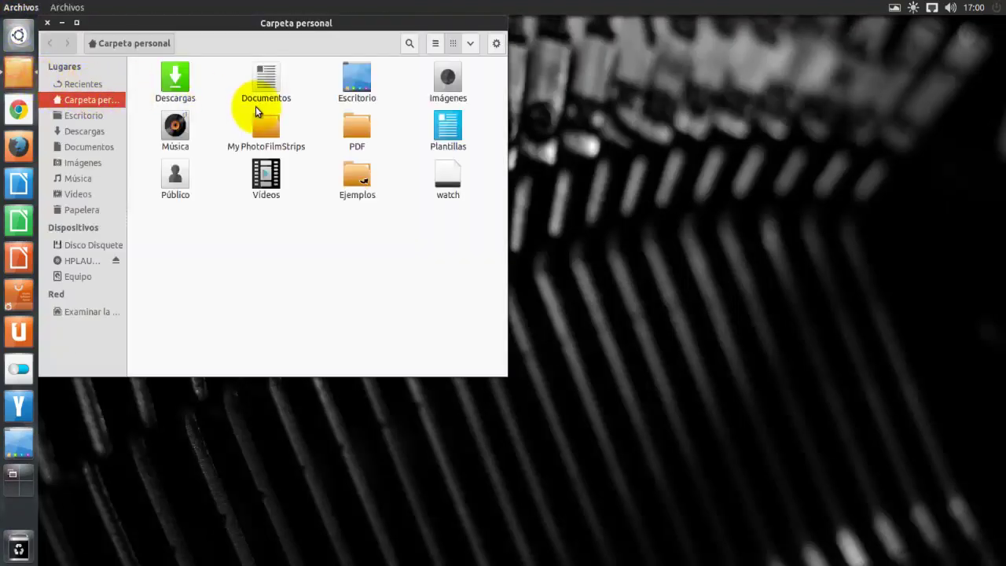
double_click(263, 85)
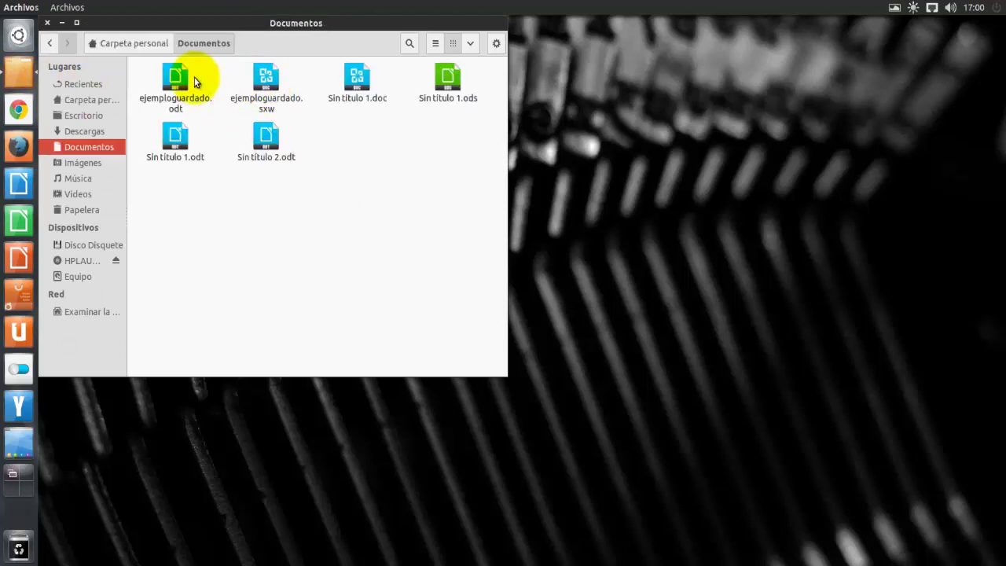
double_click(269, 85)
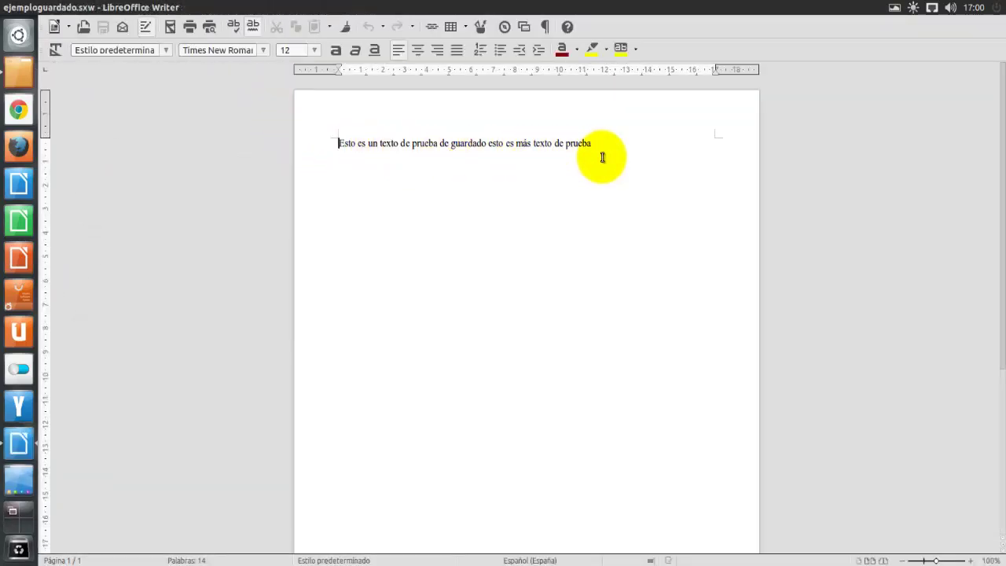
Append 'texto de relleno' to the sentence and save, keeping the OpenOffice.org 1.0 format.
mouse_move(9, 11)
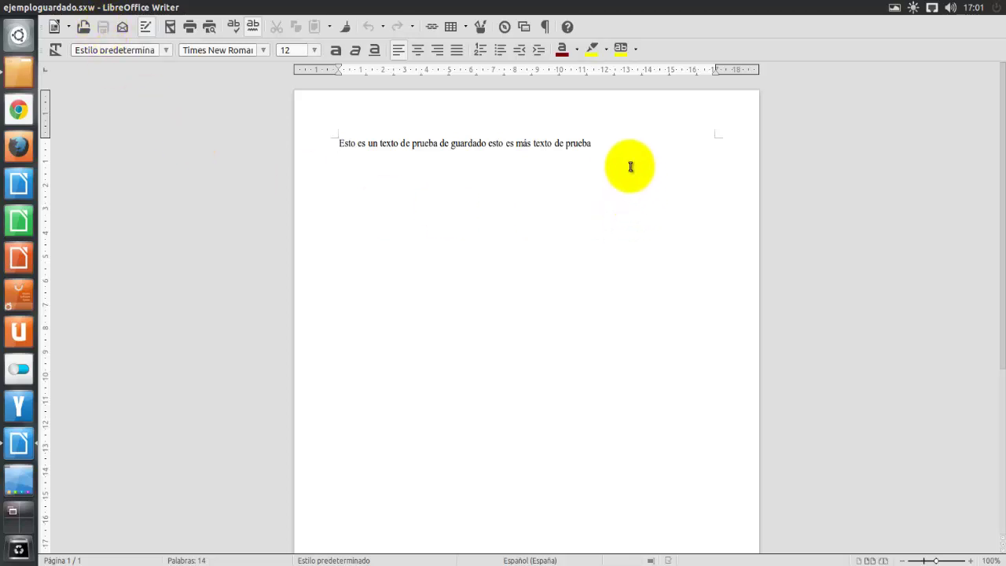
left_click(612, 148)
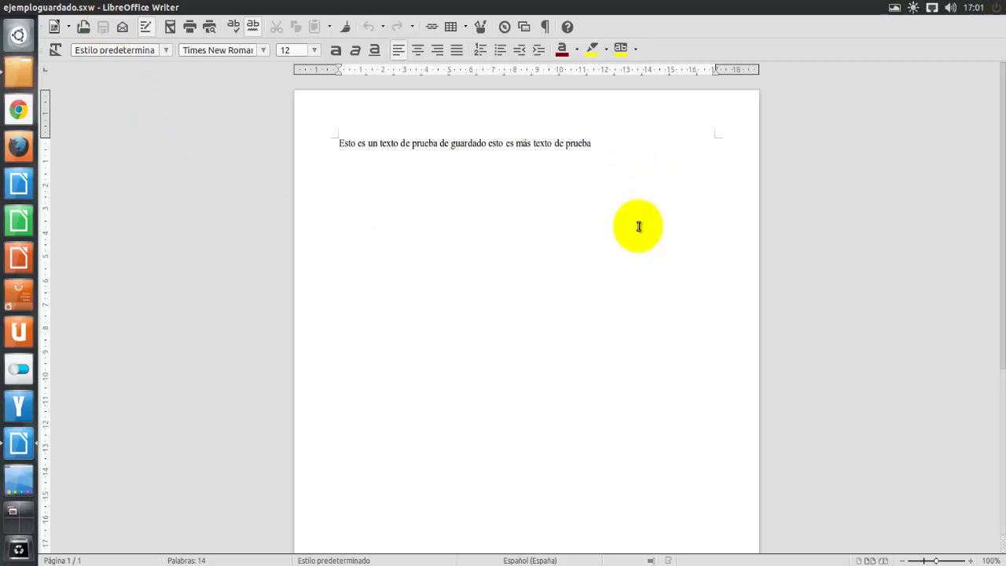
type("texto ")
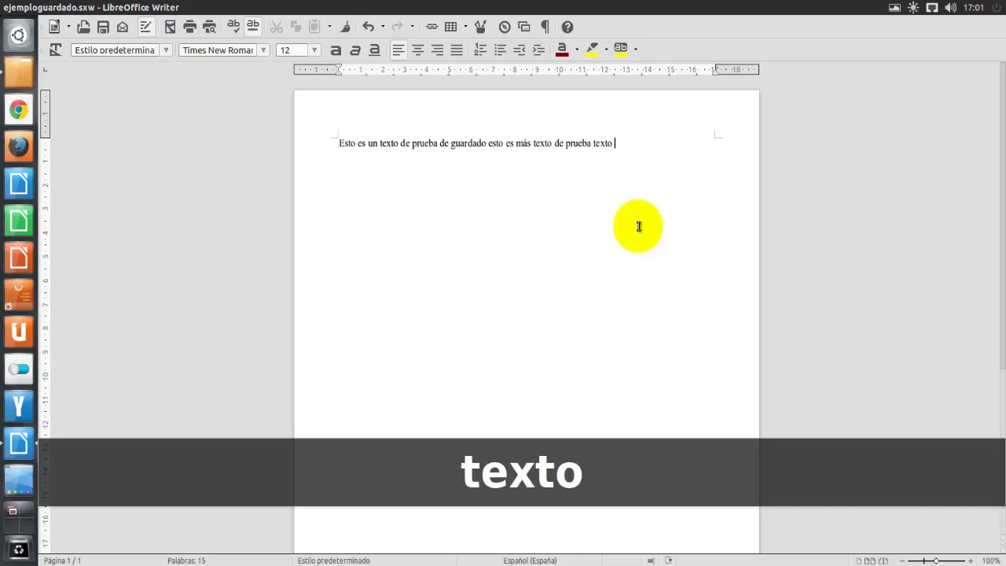
type("de re")
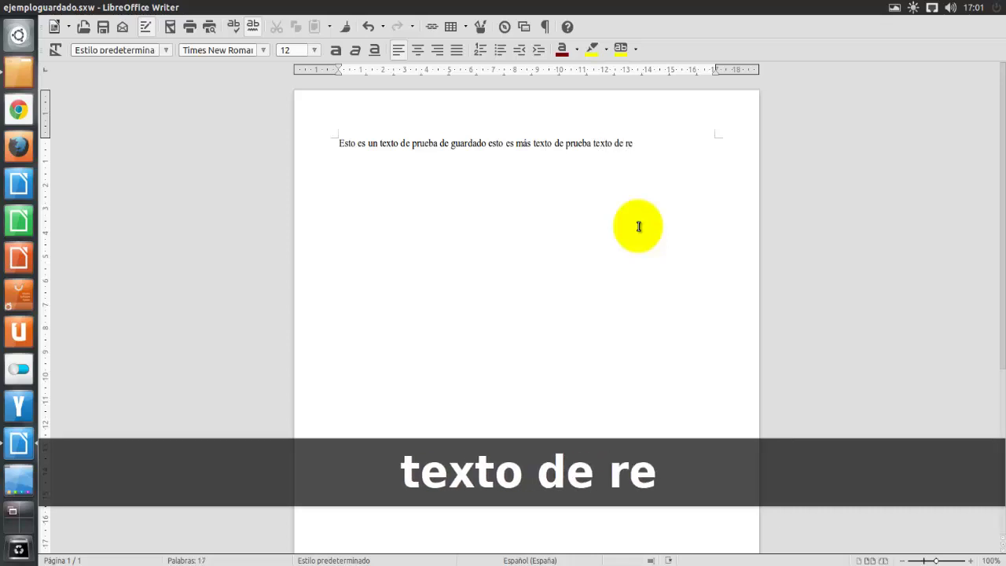
type("lleno")
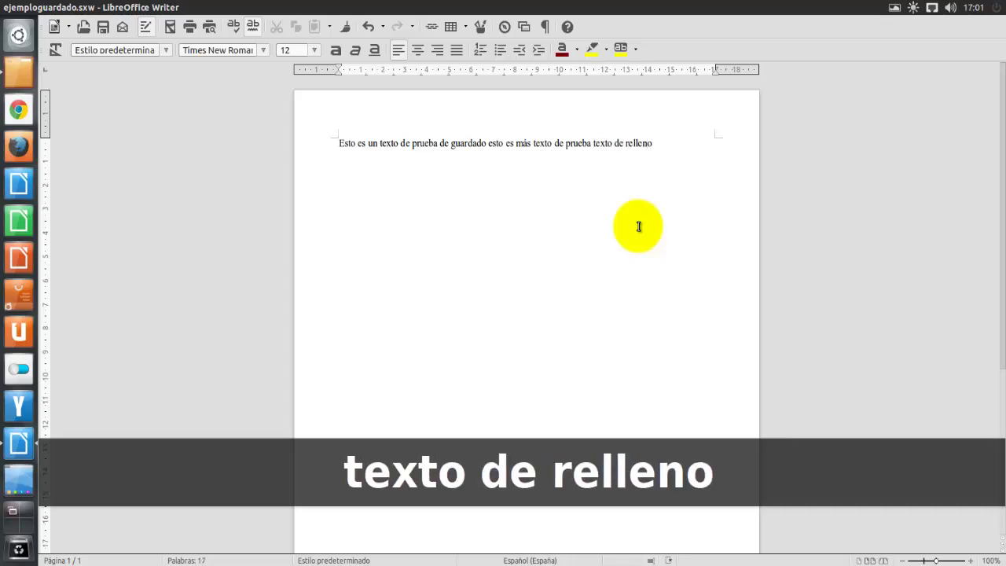
left_click(103, 29)
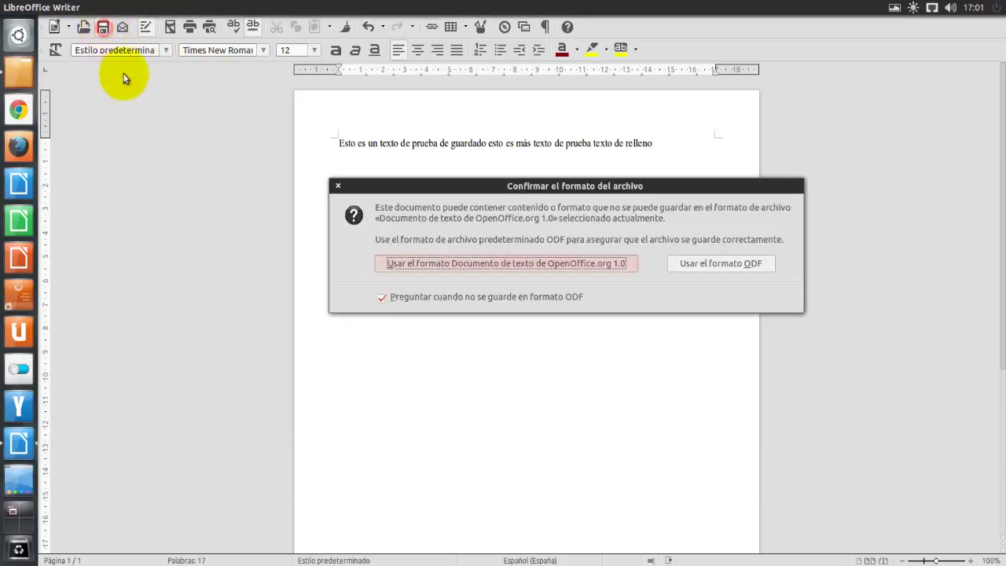
left_click(495, 264)
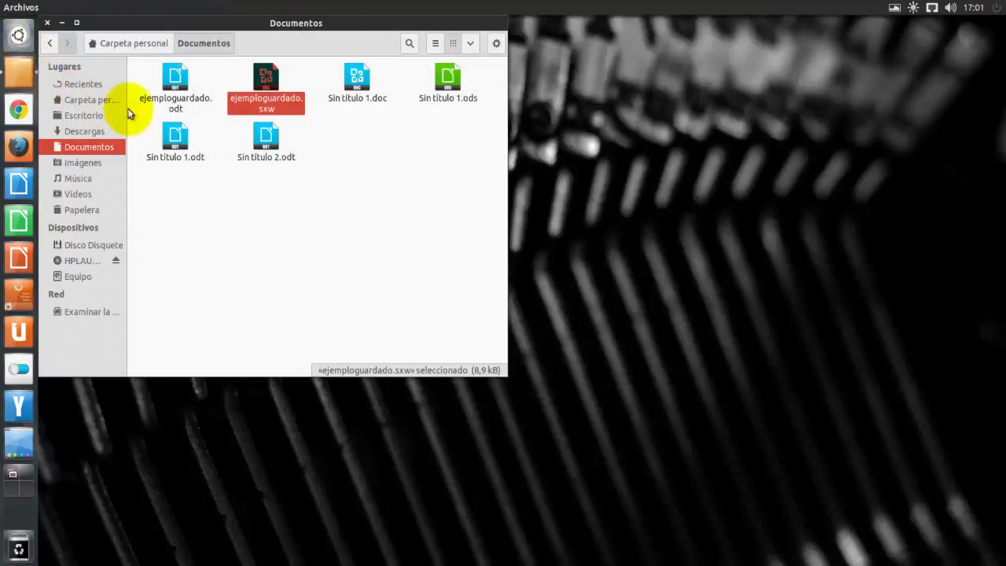
Reopen ejemploguardado.sxw to confirm 'texto de relleno' was kept, then close Writer and Documentos.
double_click(269, 79)
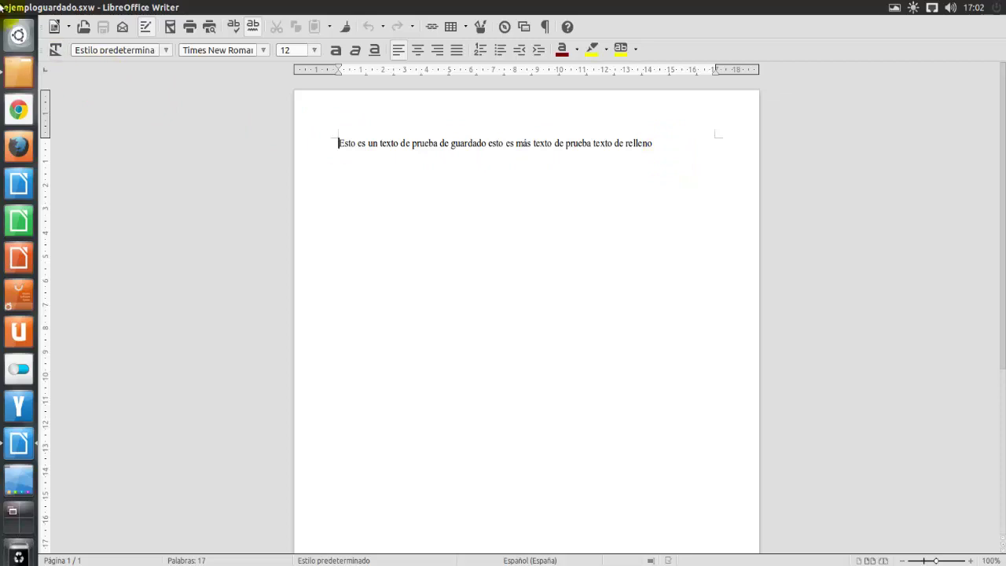
left_click(8, 7)
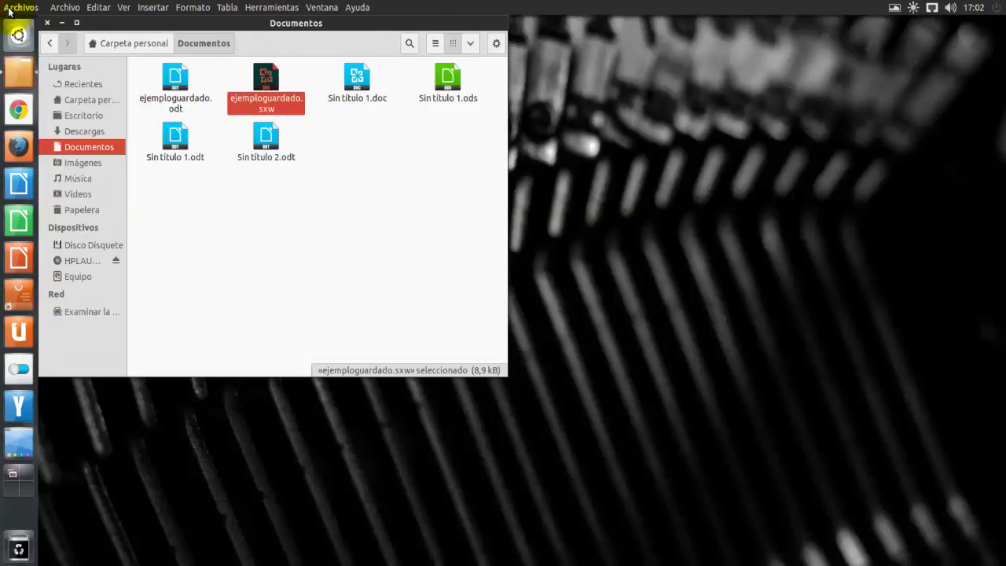
left_click(47, 23)
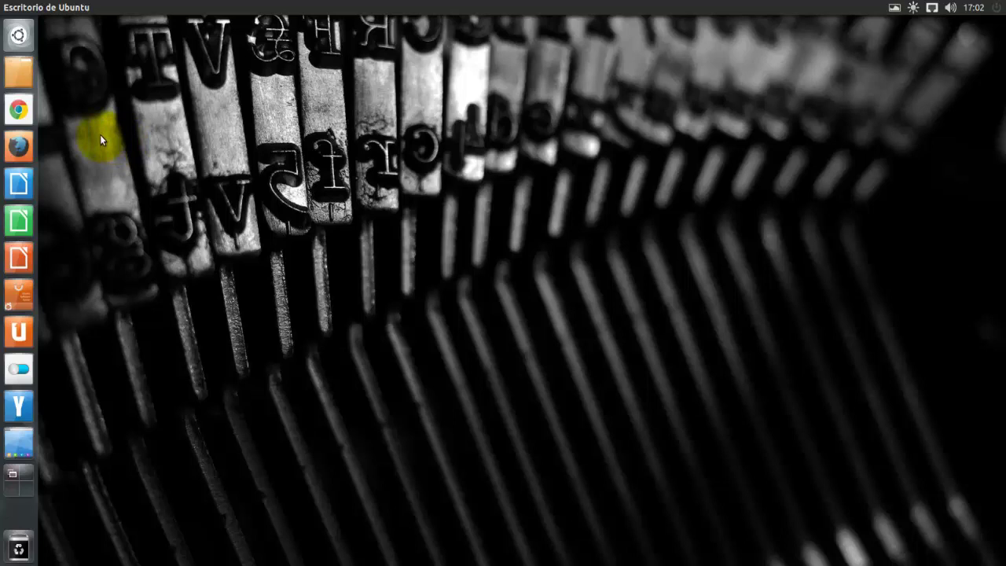
Open the recent file Sin título 1.odt from the Dash's Archivos y carpetas results.
left_click(17, 35)
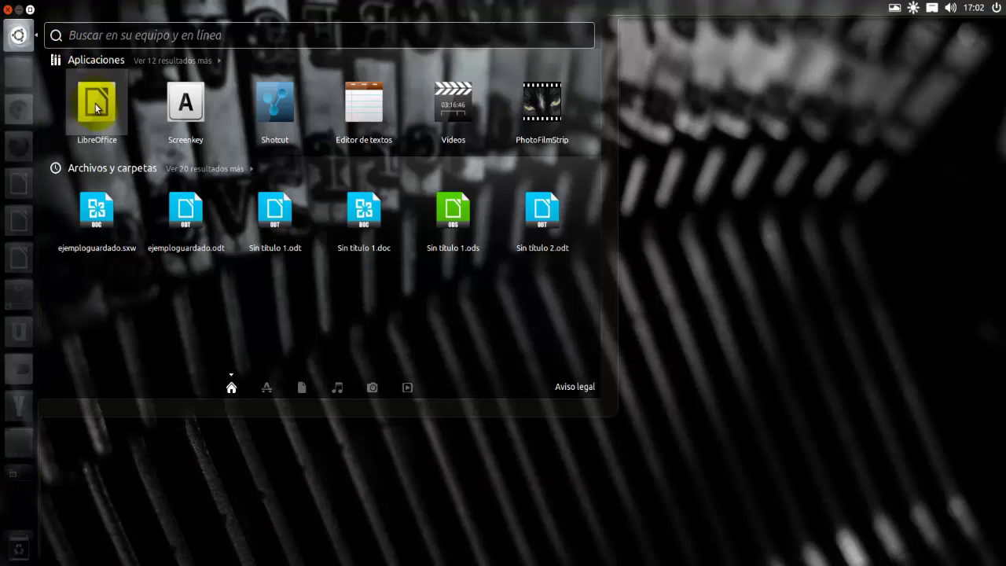
left_click(271, 210)
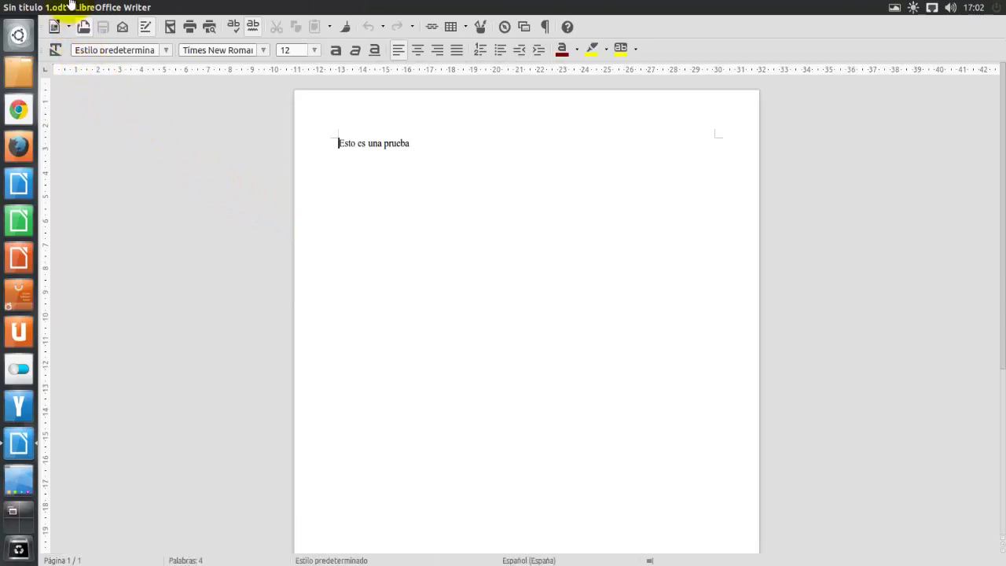
Save Sin título 1 via Guardar como as Texto (.txt), confirming to keep the Texto format.
left_click(65, 8)
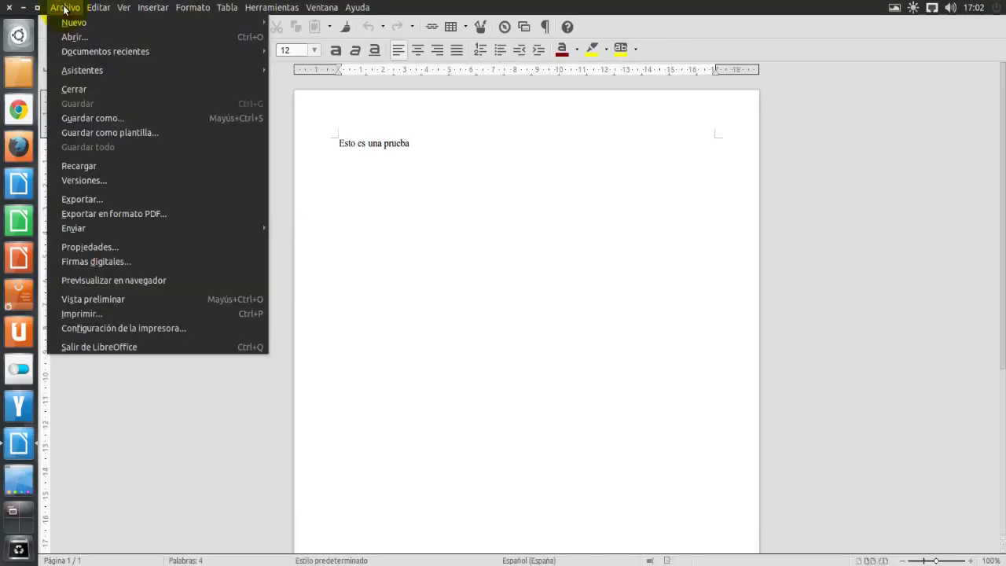
left_click(79, 119)
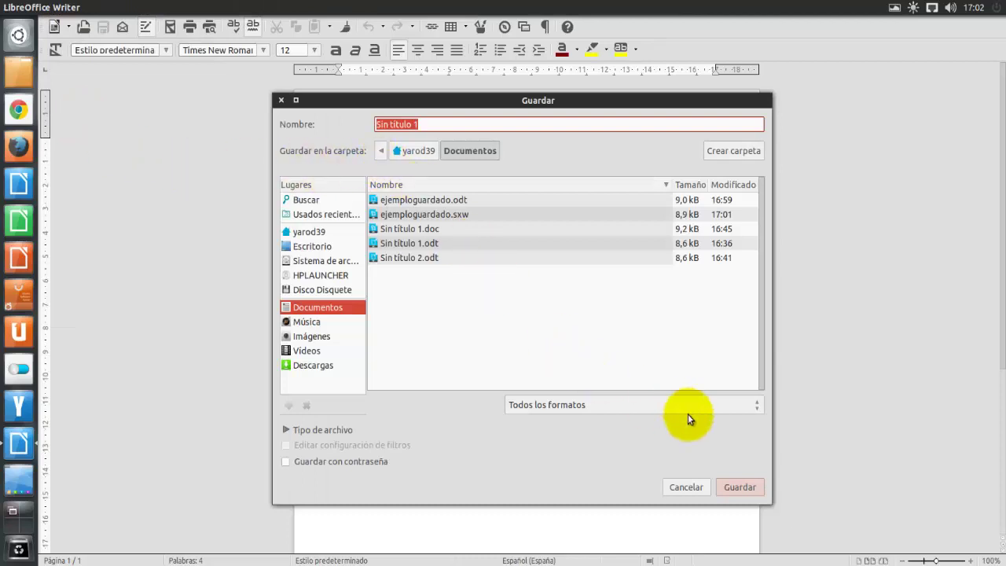
left_click(758, 405)
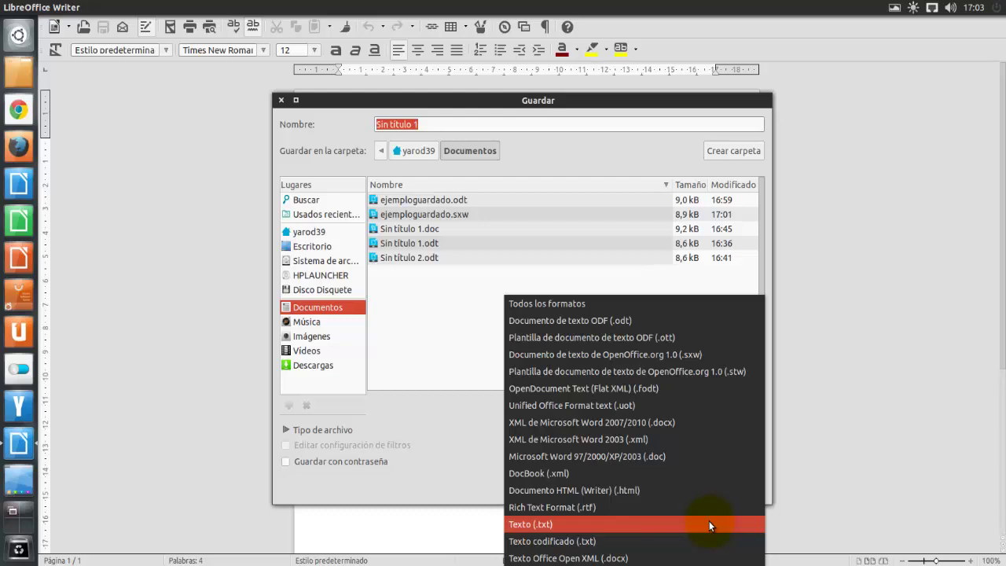
left_click(709, 523)
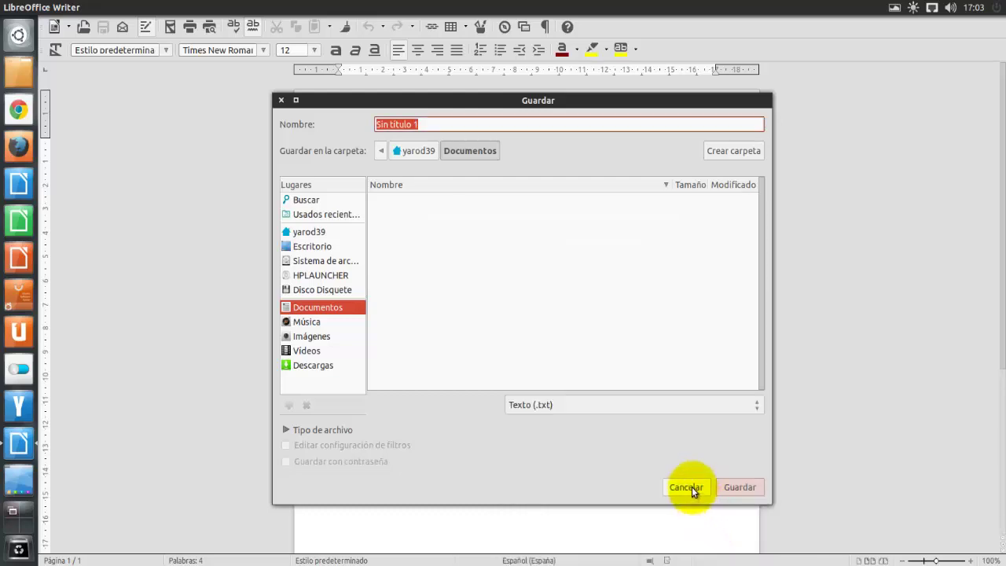
left_click(740, 487)
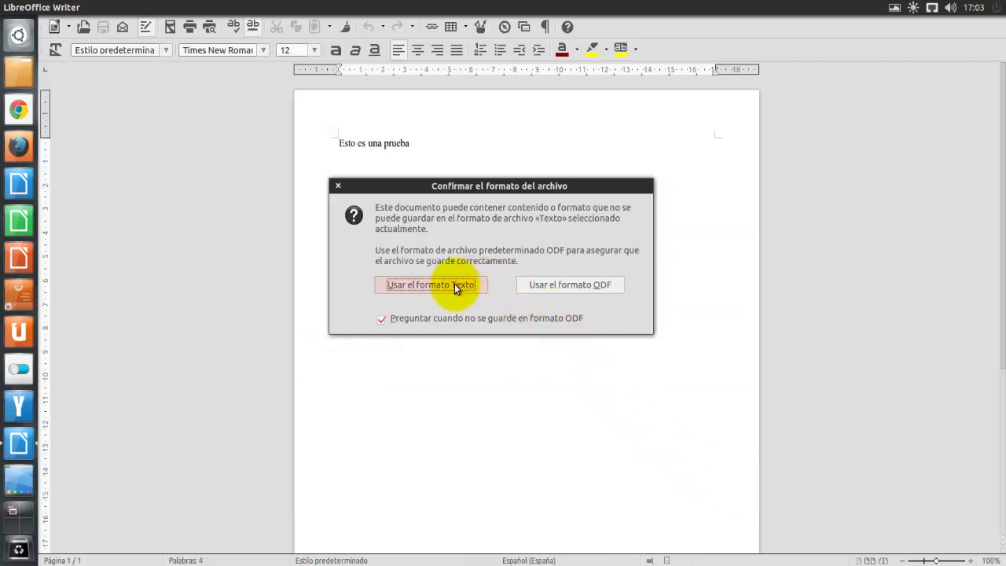
left_click(454, 285)
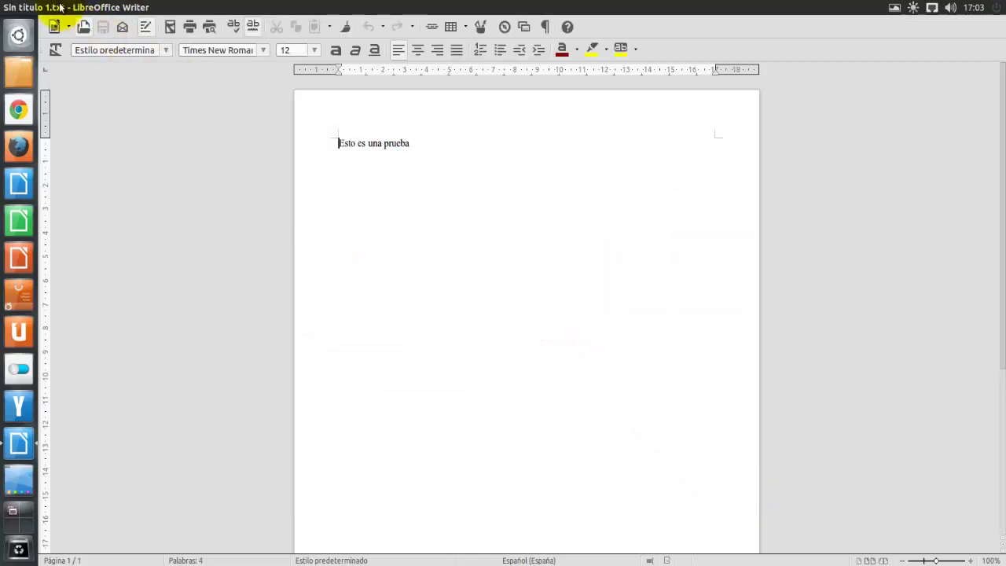
Close Writer and view Sin título 1.txt from Documentos in the default text editor.
left_click(9, 7)
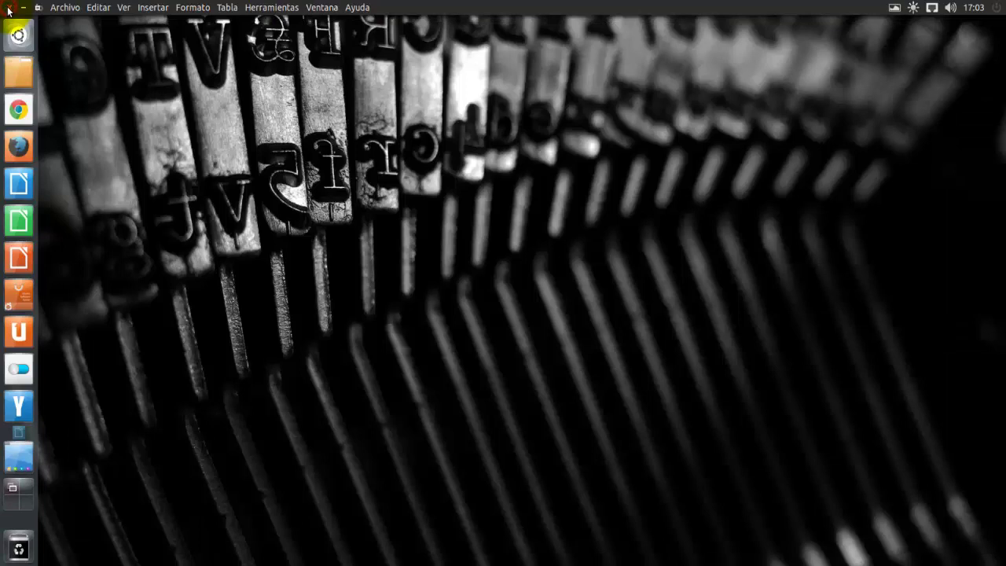
left_click(19, 73)
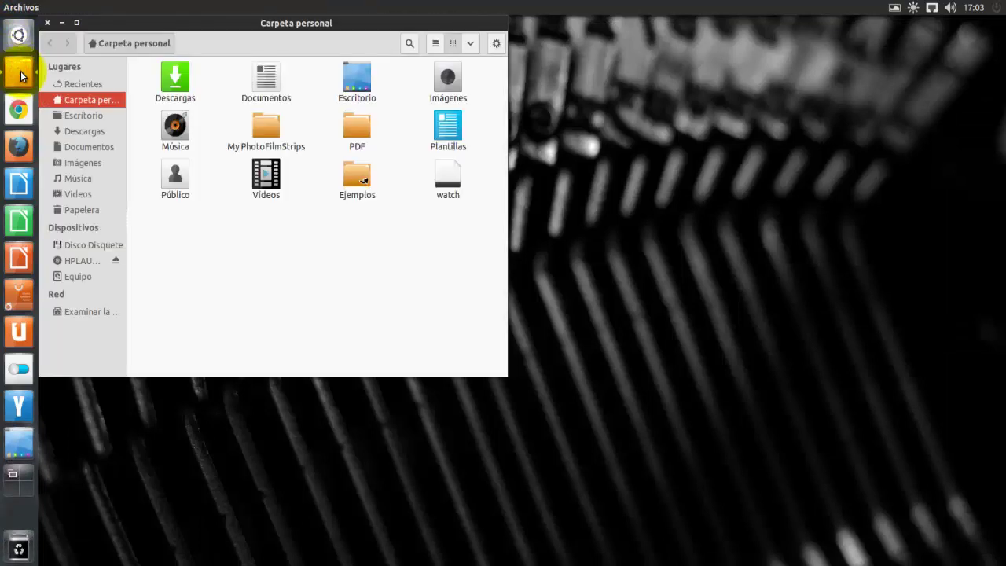
double_click(271, 79)
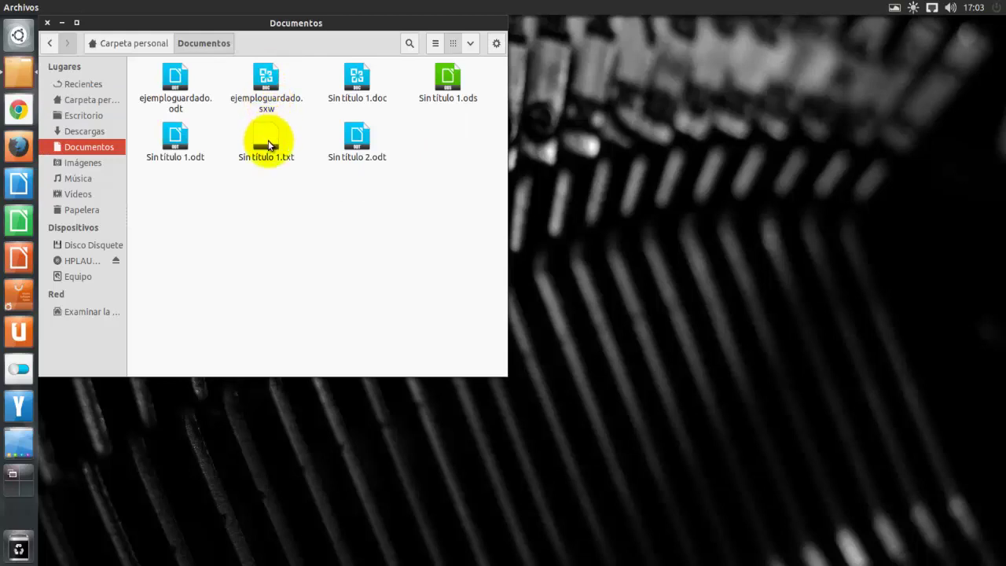
double_click(268, 141)
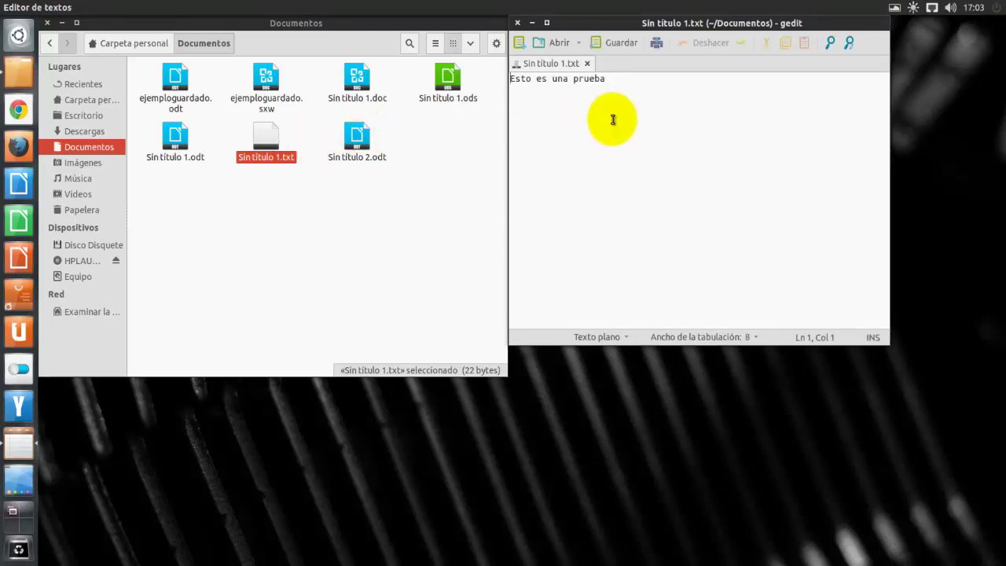
left_click(517, 25)
Open Sin título 1.txt with LibreOffice Writer via Abrir con, then close it.
right_click(266, 139)
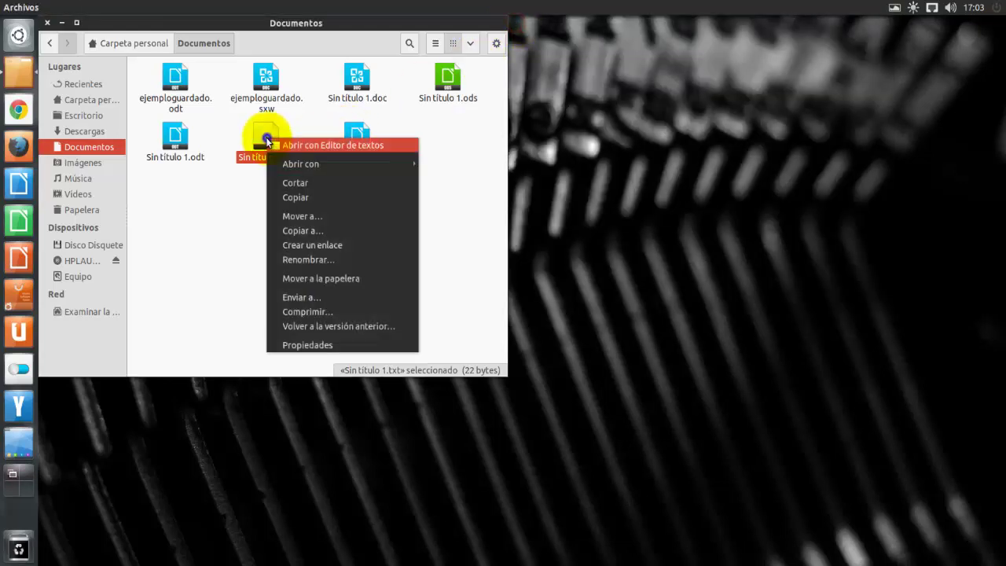
mouse_move(277, 167)
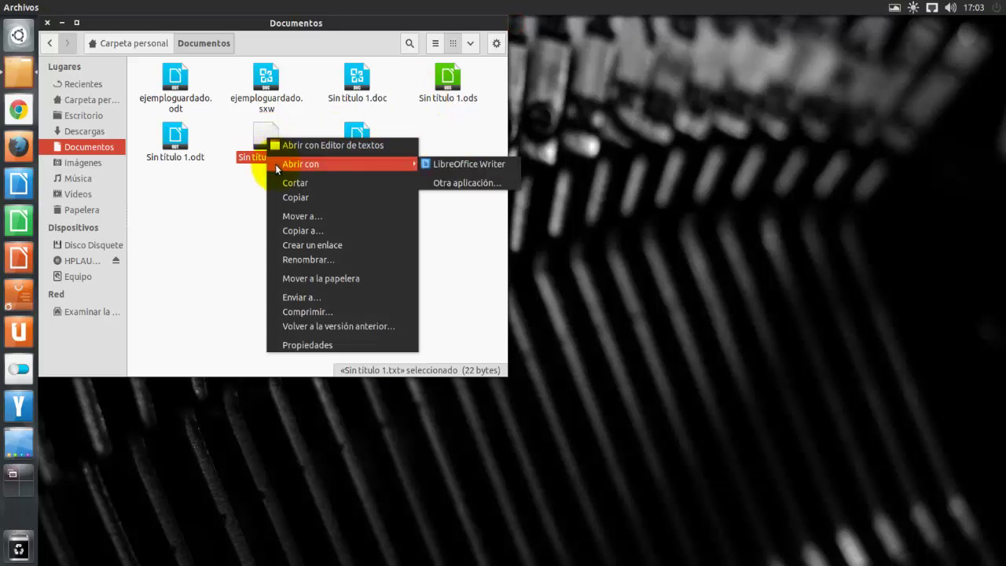
left_click(478, 162)
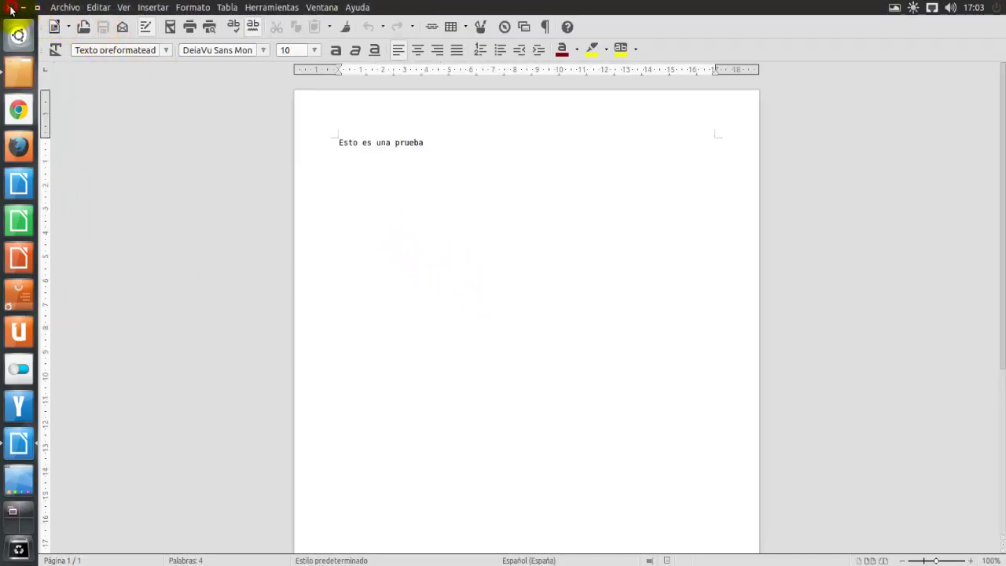
left_click(11, 8)
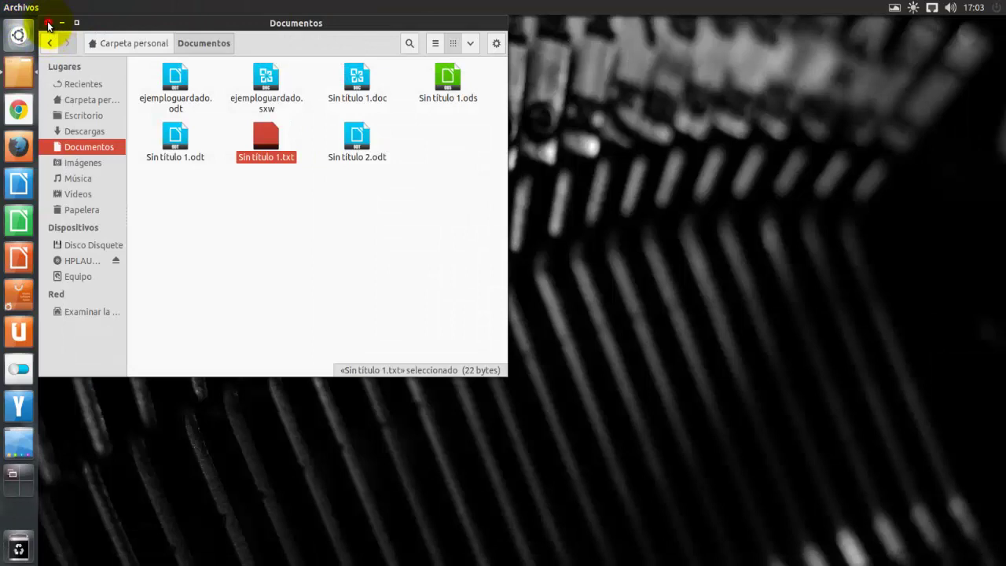
Close the Documentos file manager window so only the desktop remains.
left_click(48, 24)
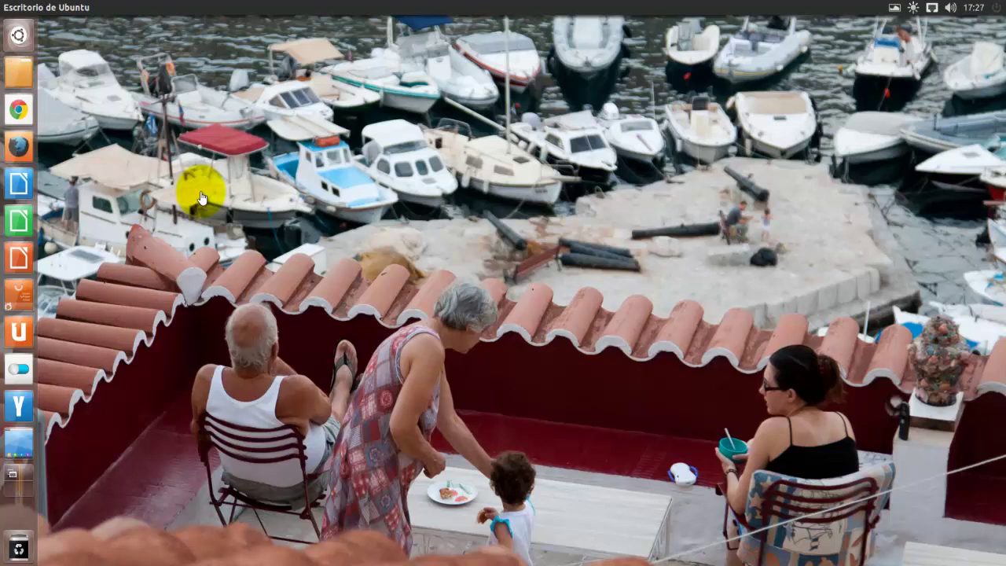
Launch LibreOffice from the Dash and start a new Dibujo (Draw) drawing from the Start Center.
left_click(20, 35)
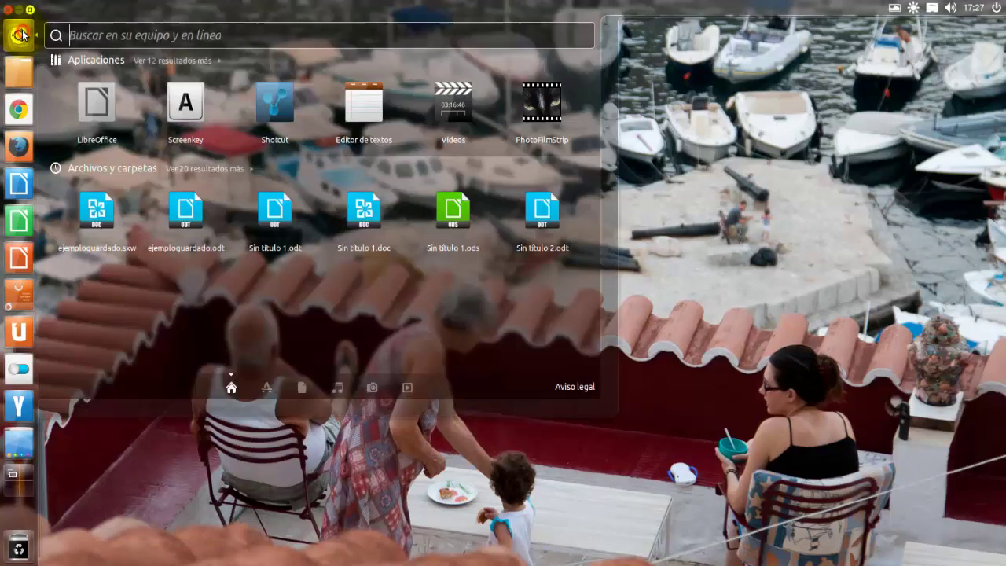
left_click(188, 103)
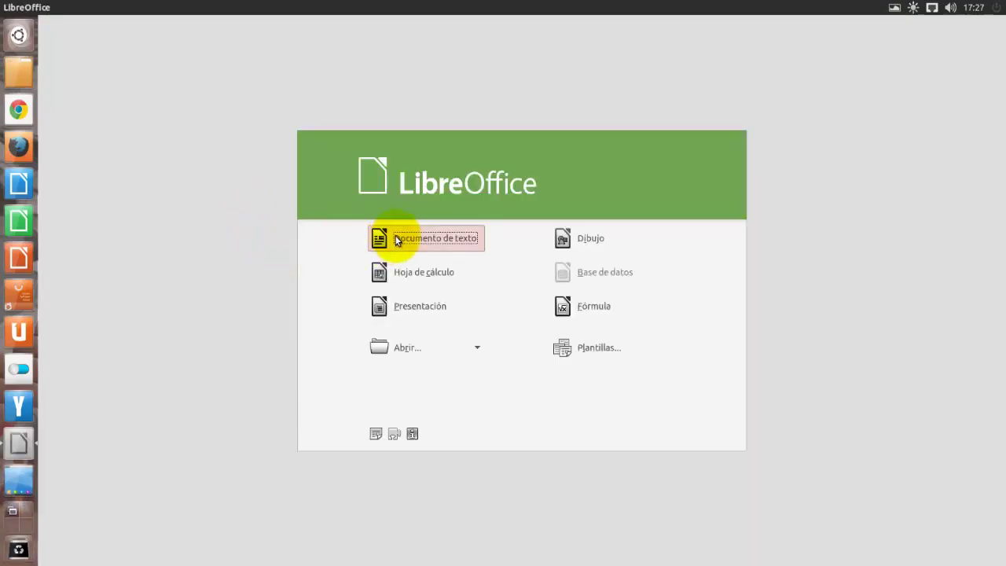
left_click(572, 240)
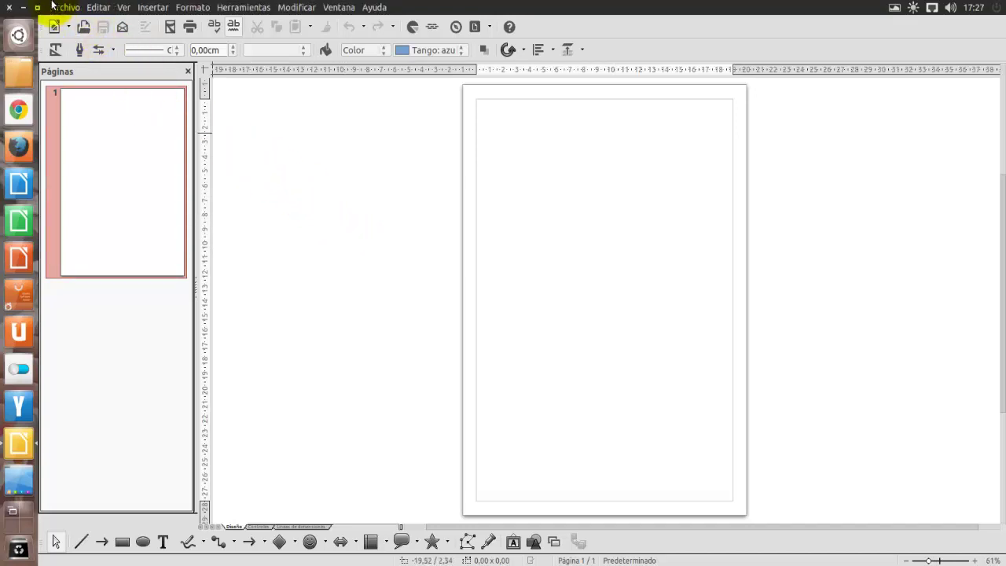
Save the blank drawing to Documentos as Sin título 1.sxd in OpenOffice.org 1.0 drawing format.
left_click(66, 8)
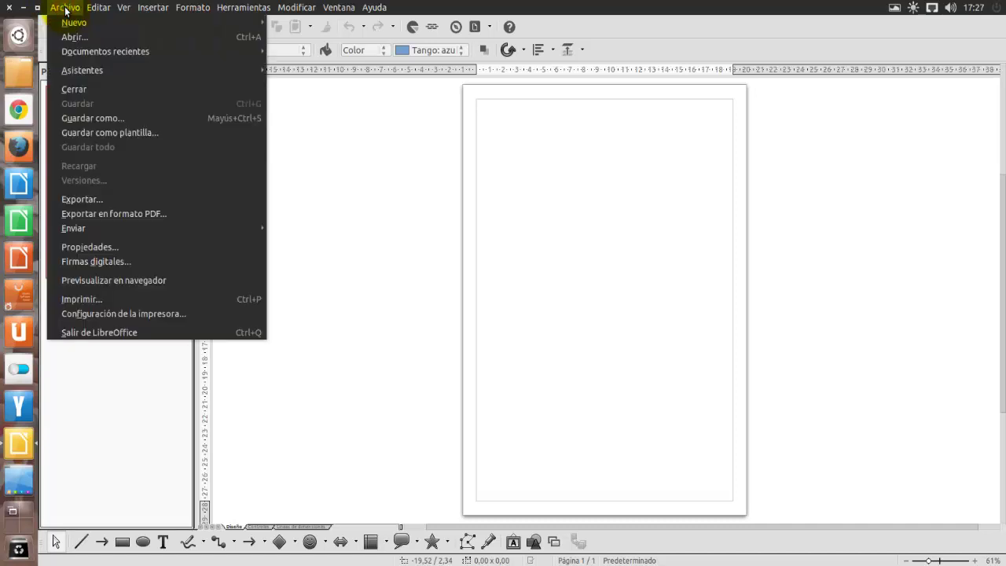
left_click(84, 120)
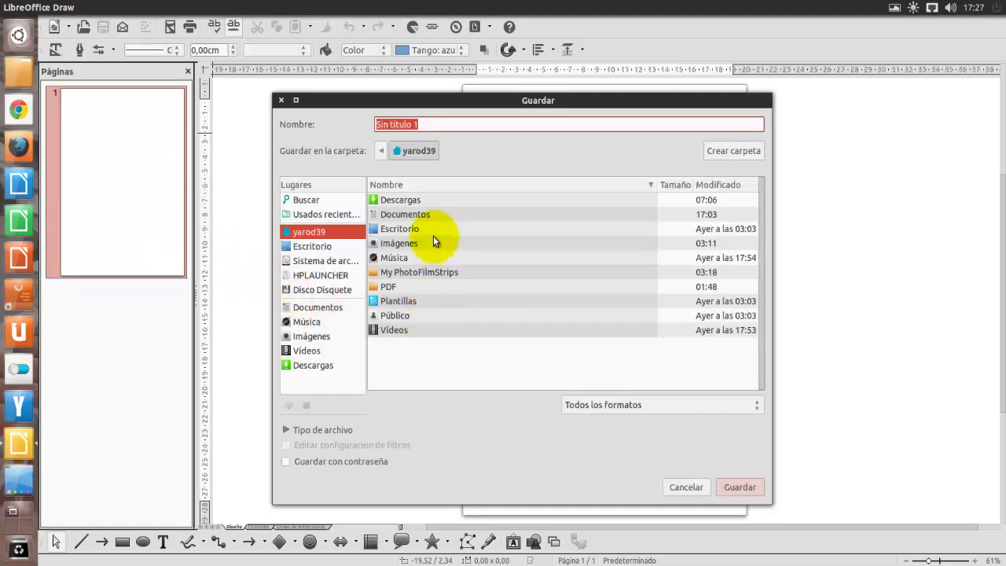
double_click(418, 215)
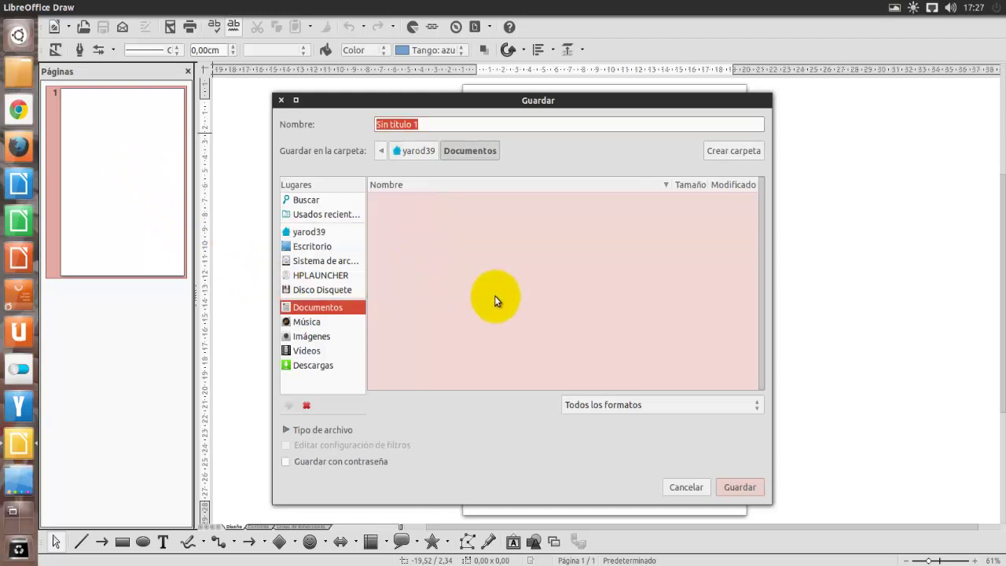
left_click(757, 407)
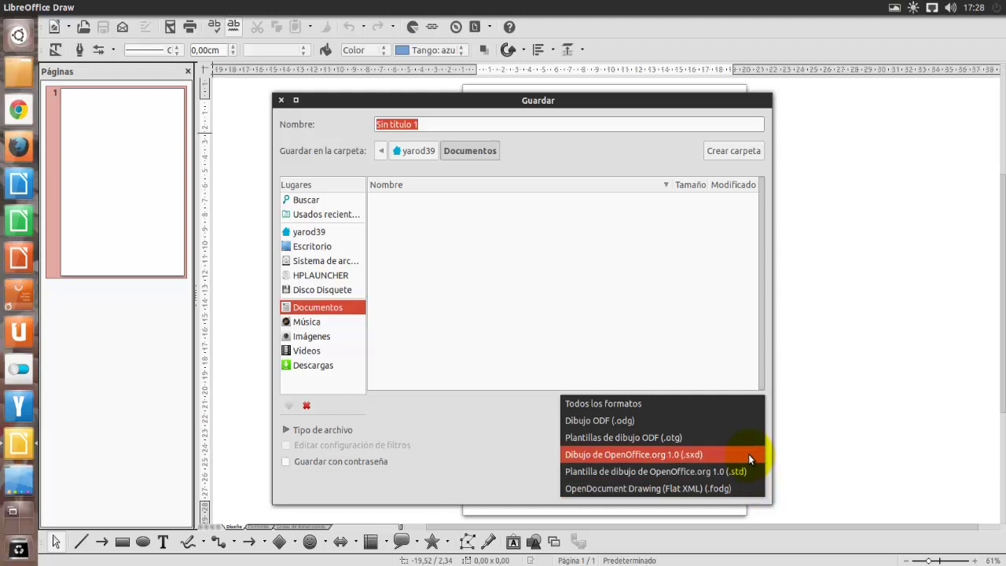
left_click(748, 455)
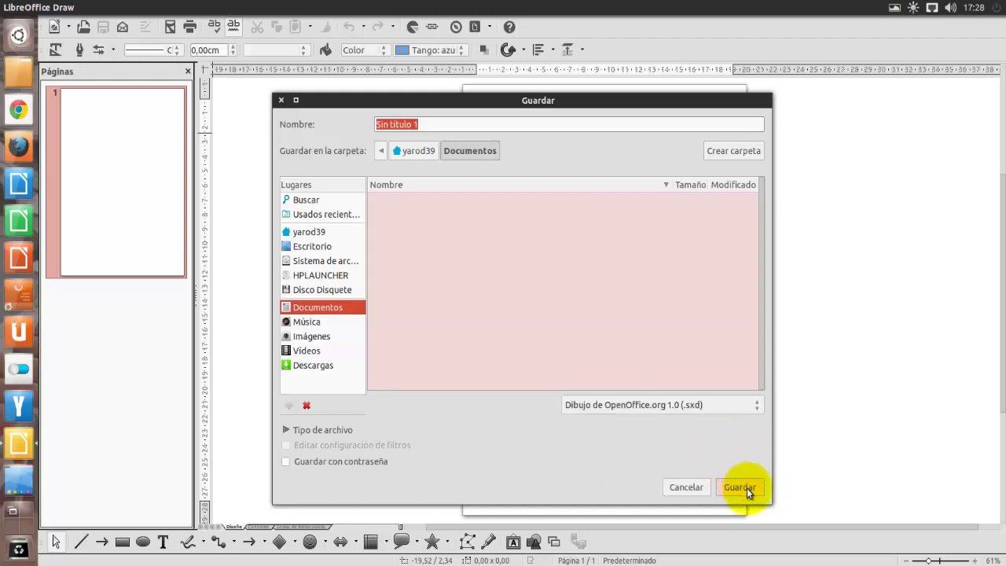
left_click(747, 488)
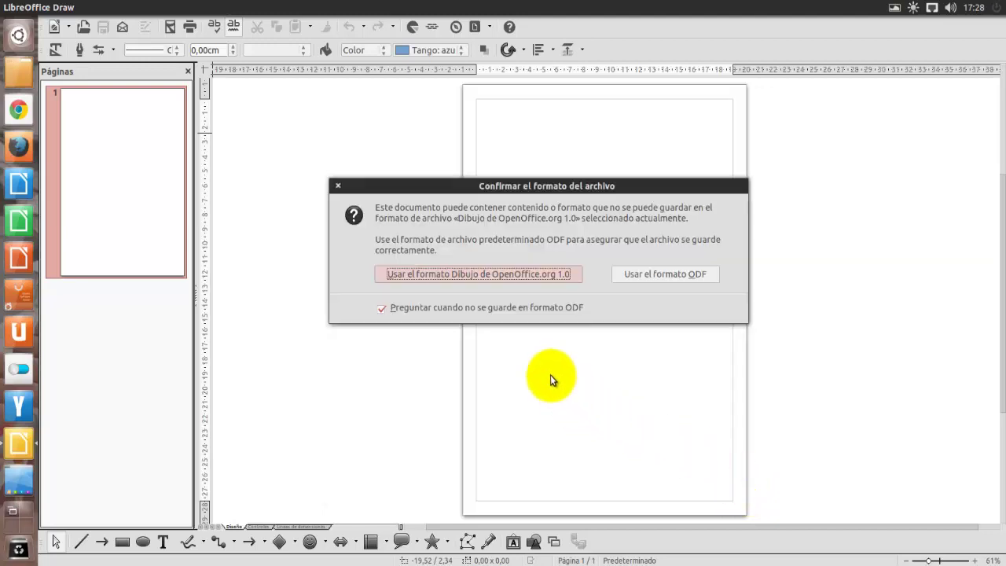
left_click(486, 277)
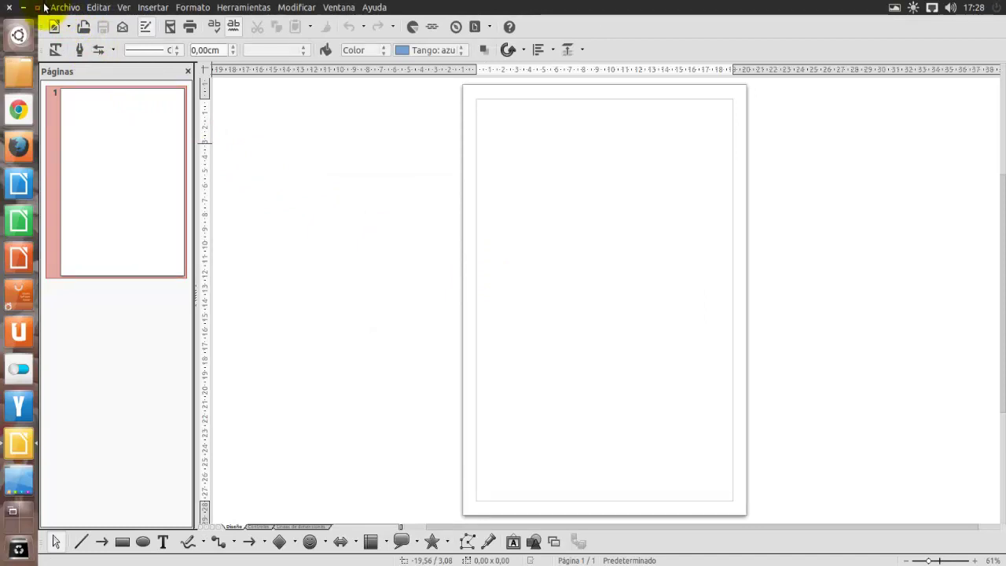
left_click(62, 8)
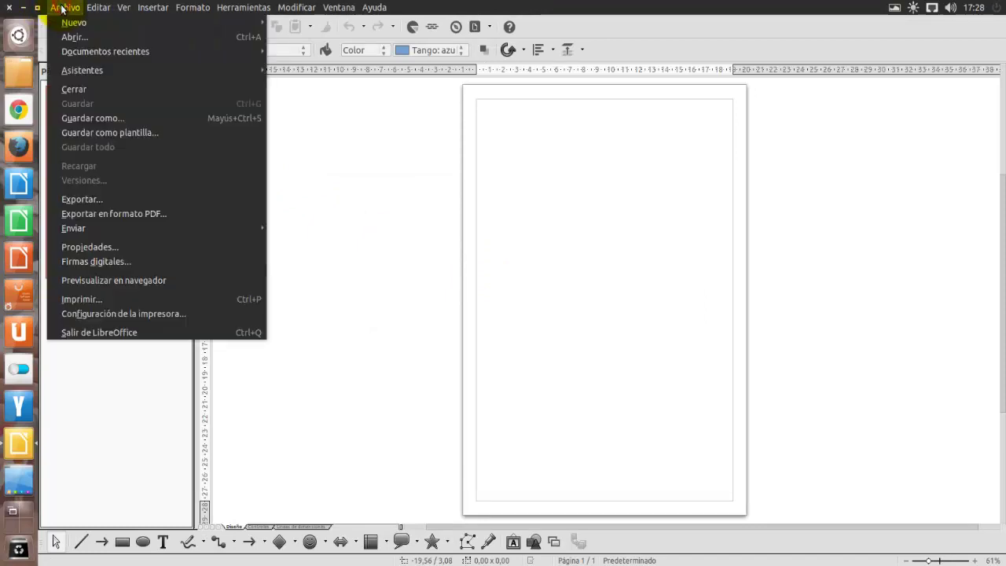
Re-save Sin título 1.sxd with Guardar con contraseña ticked, replacing the existing file.
left_click(74, 118)
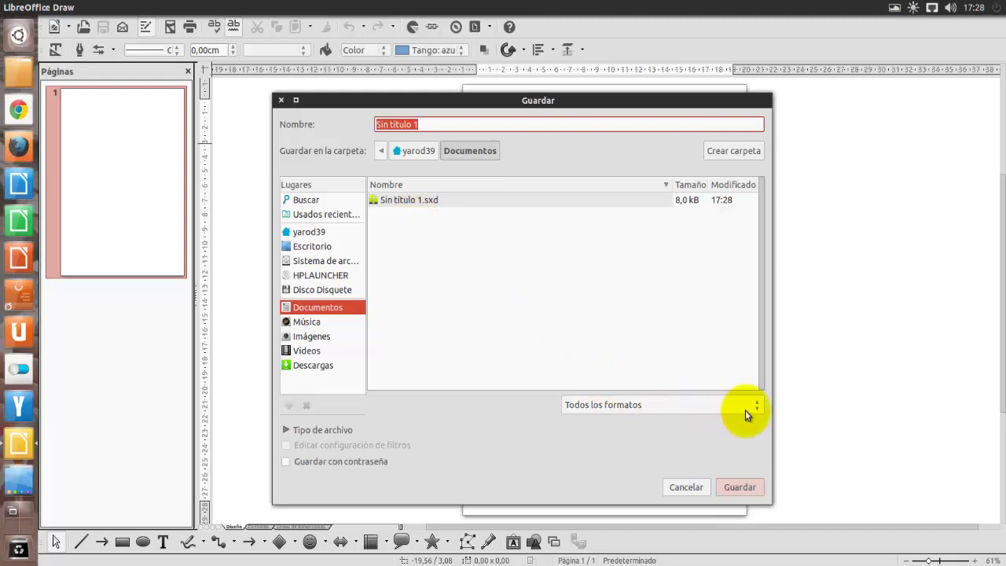
left_click(319, 465)
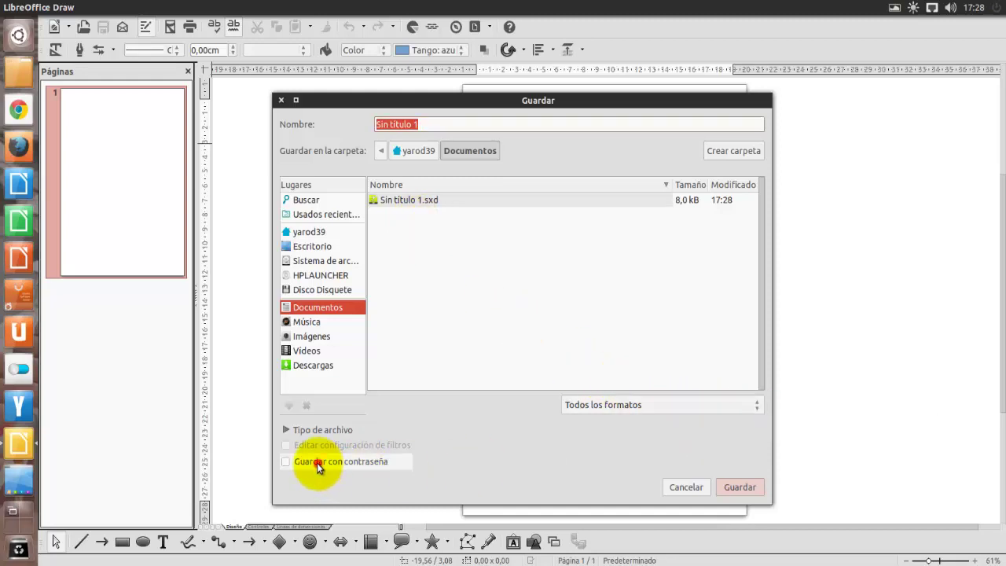
left_click(741, 489)
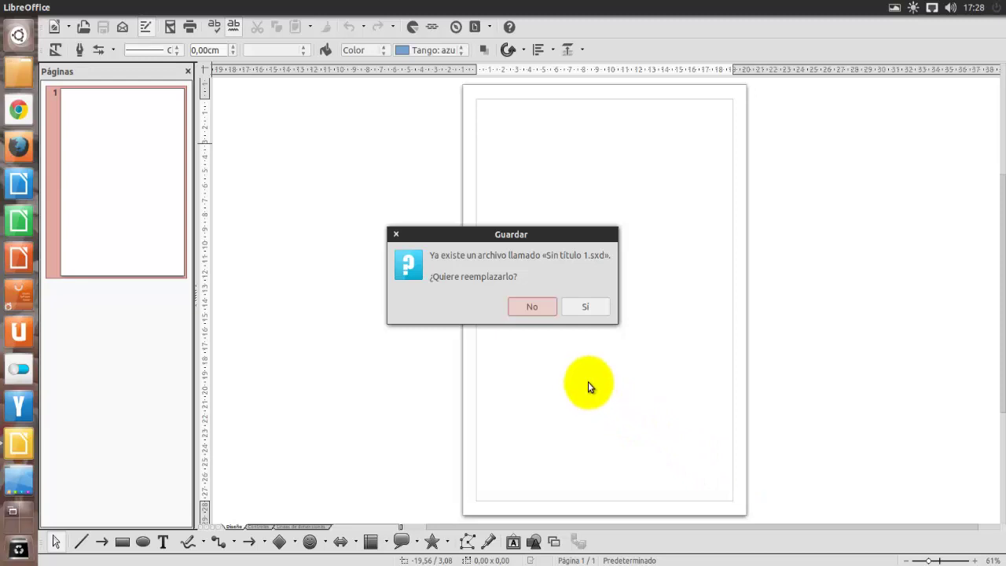
left_click(585, 307)
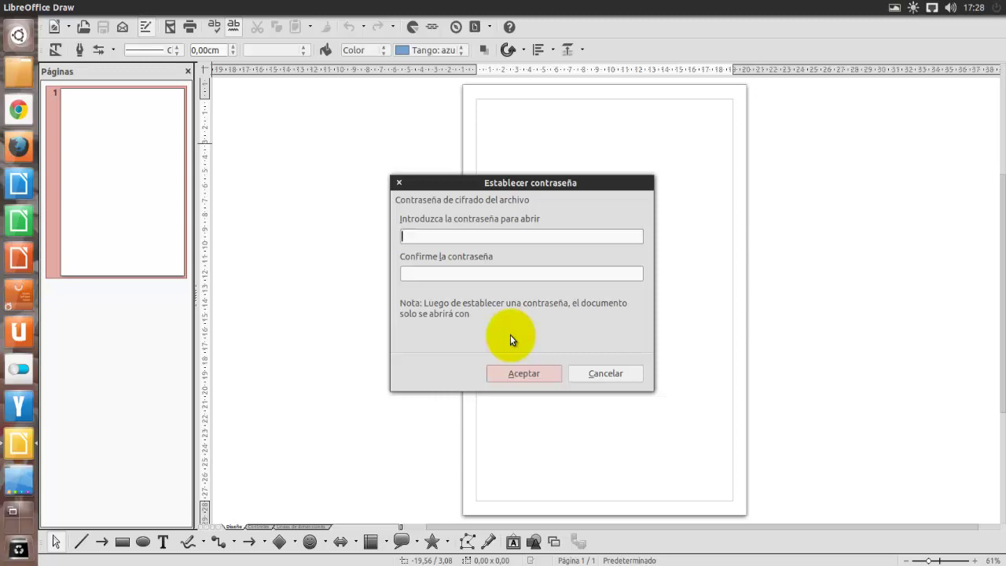
Enter a password and a non-matching confirmation in Establecer contraseña.
type("jje")
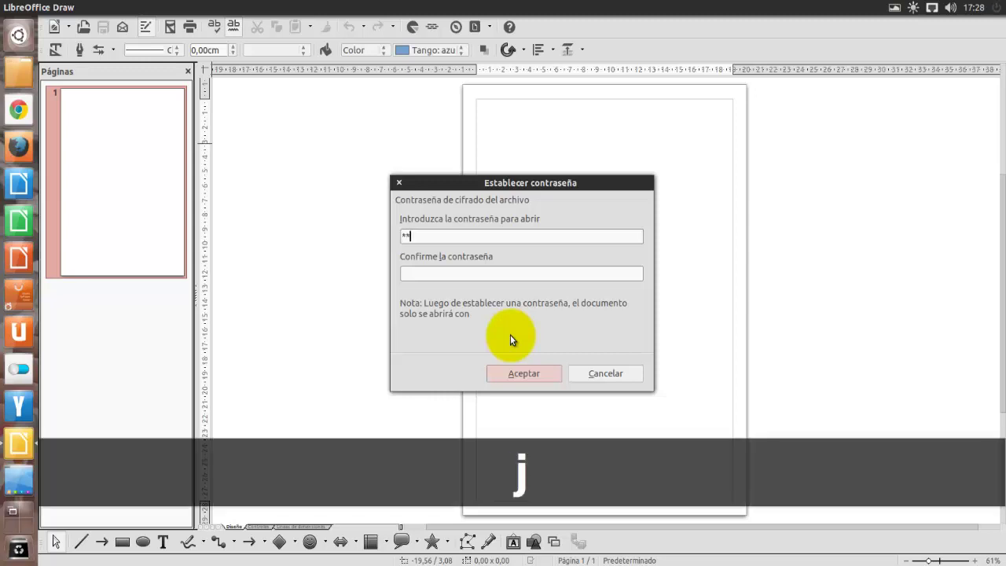
key("BackSpace")
key("BackSpace")
key("BackSpace")
key("BackSpace")
type("jcn")
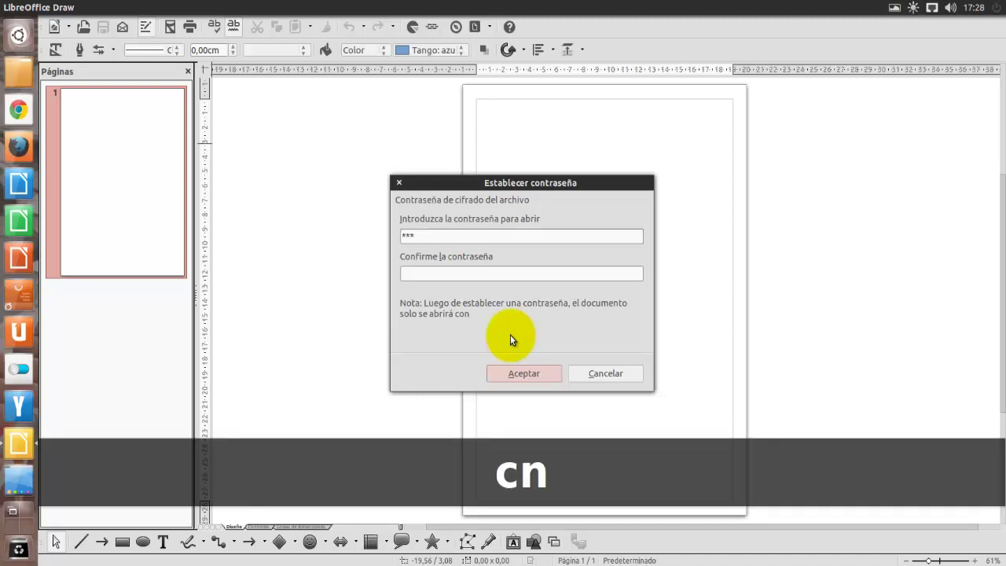
type("tra")
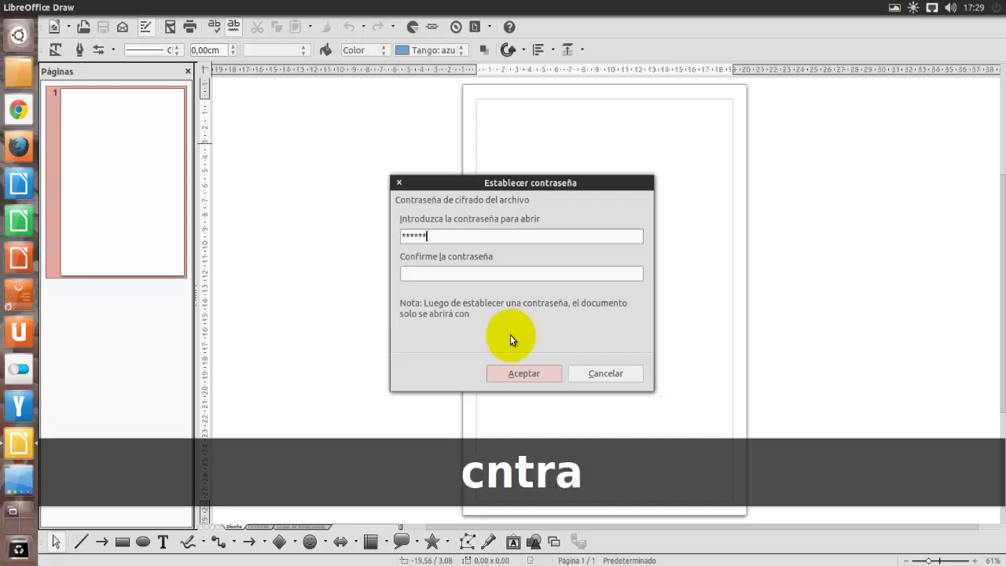
type("seña")
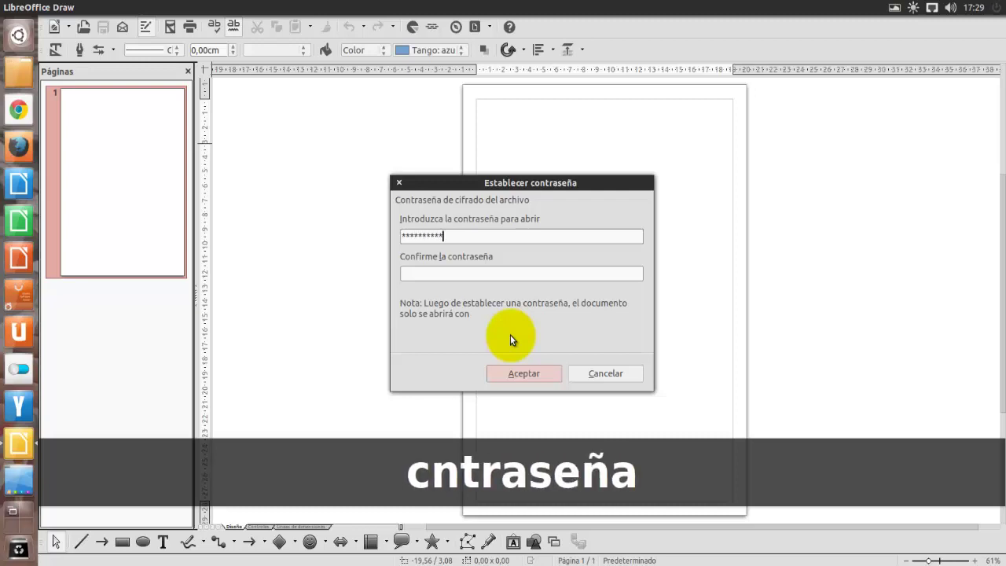
key("Tab")
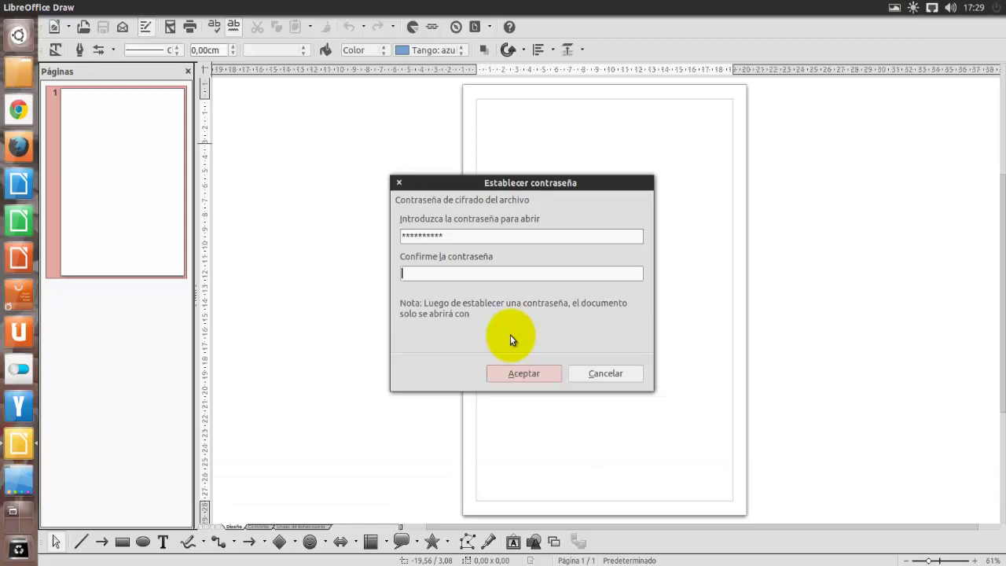
type("contra")
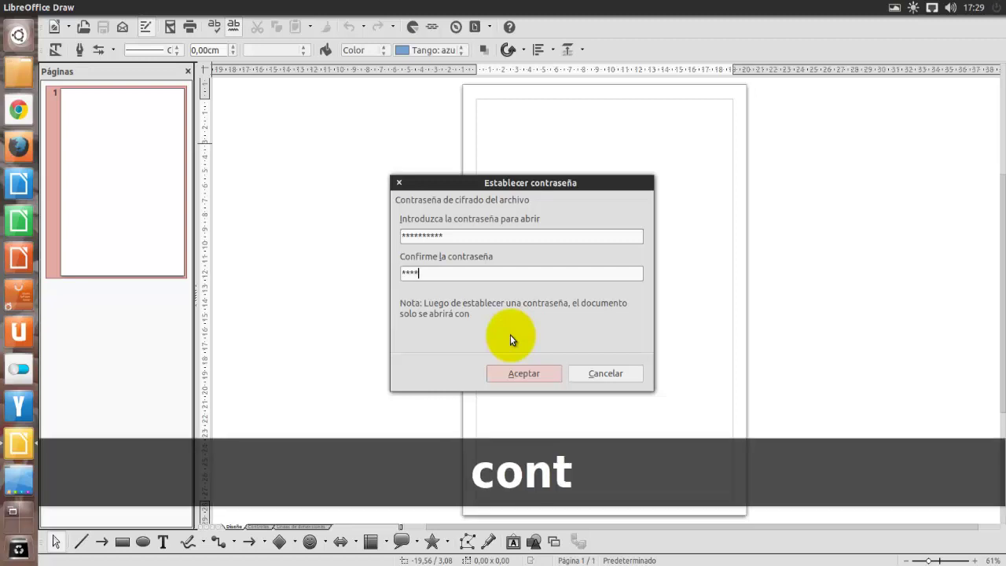
type("seña")
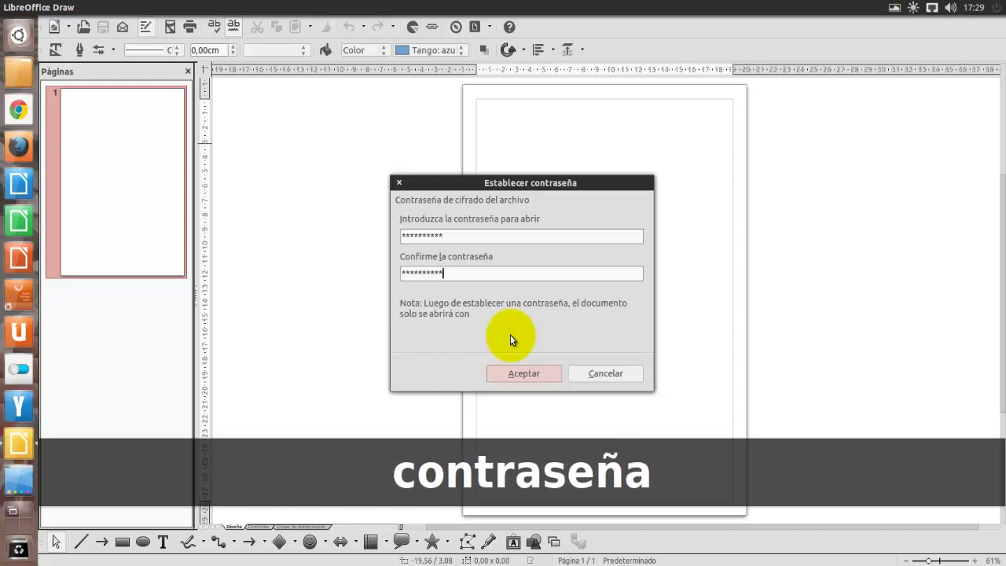
type("s")
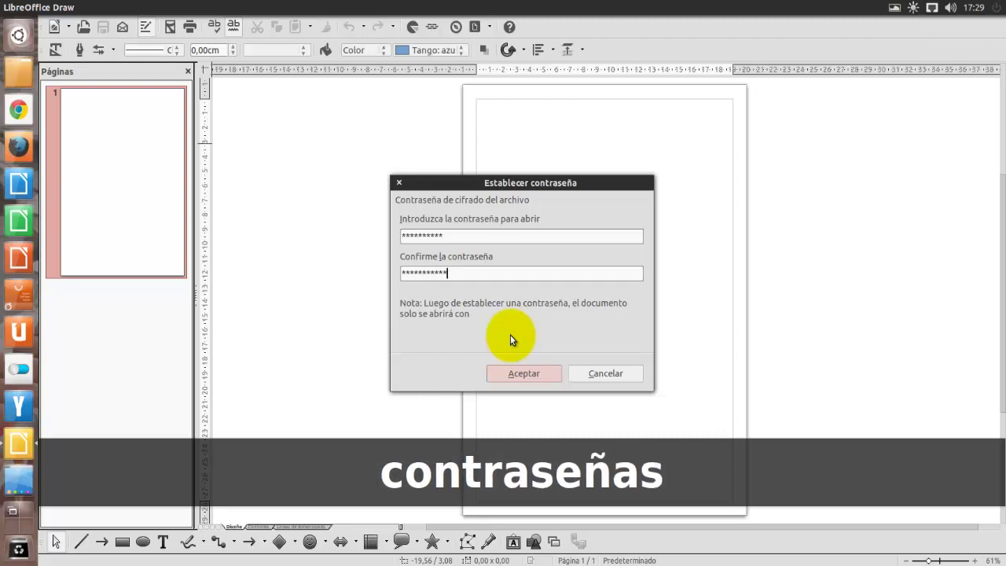
key("Return")
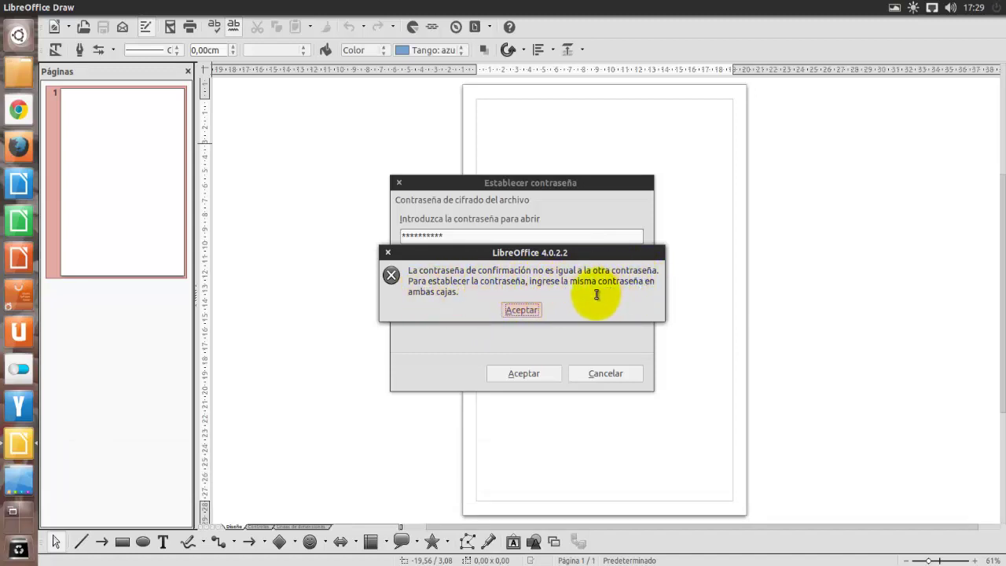
Dismiss the mismatch error and enter the password in both fields to save encrypted.
left_click(522, 310)
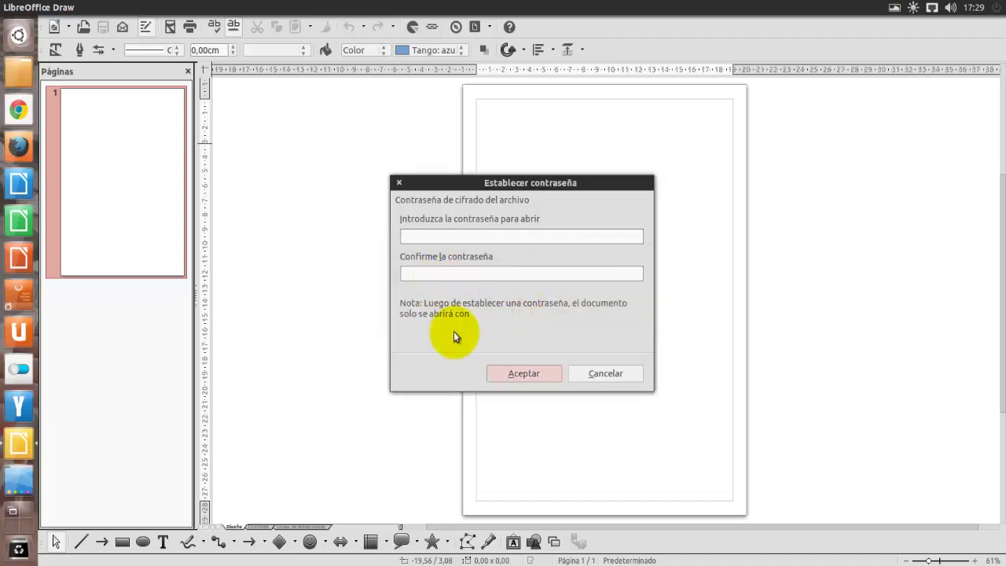
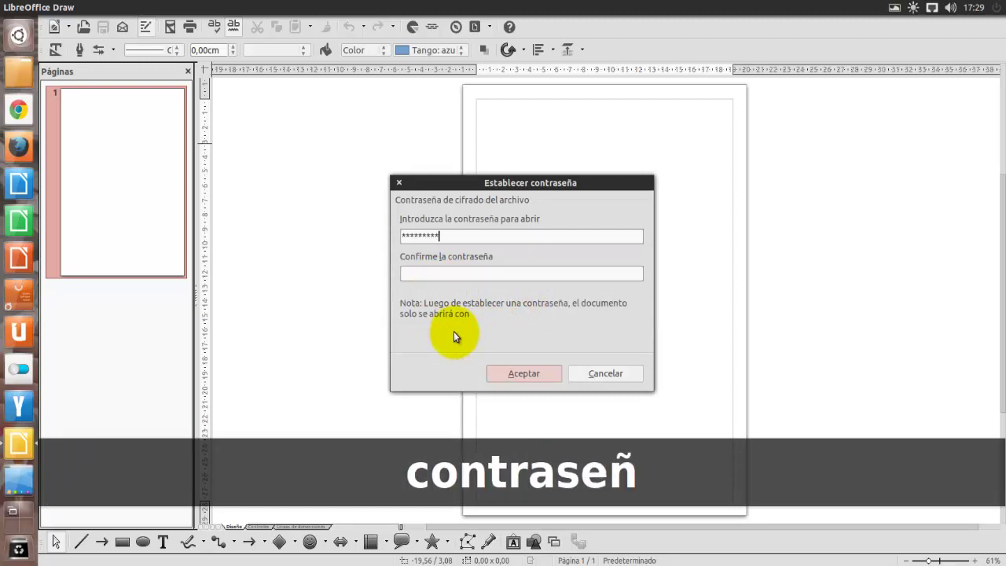
key("Tab")
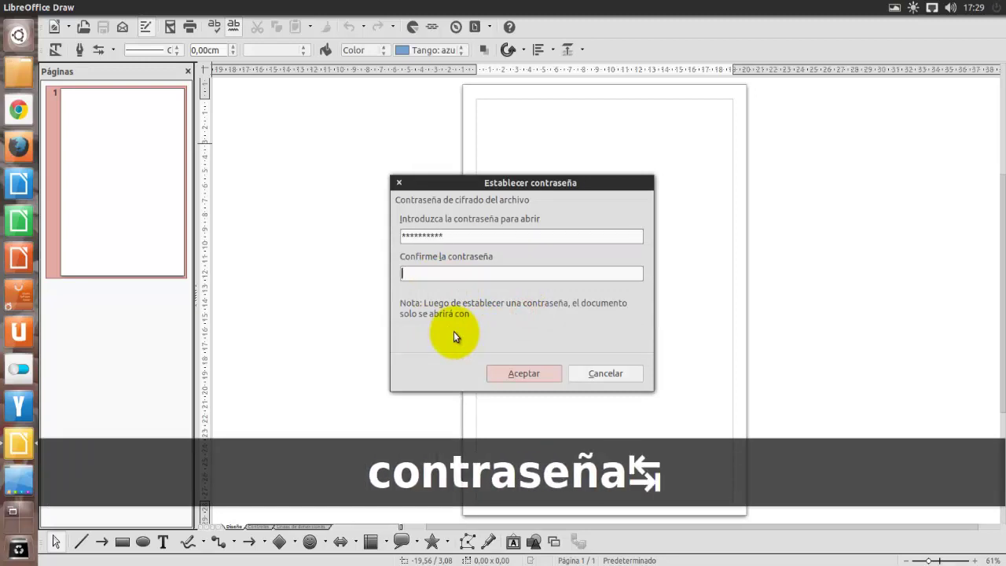
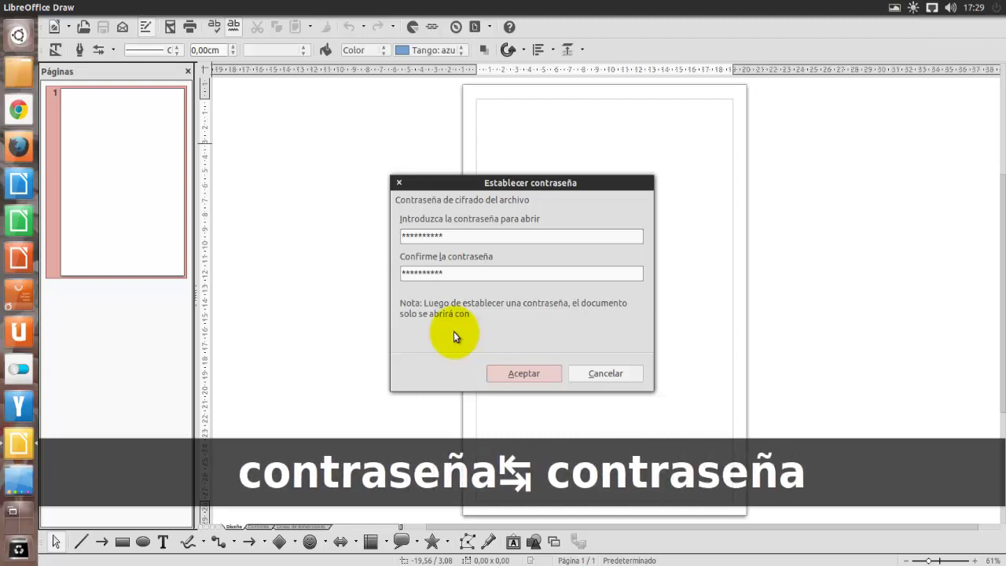
key("Return")
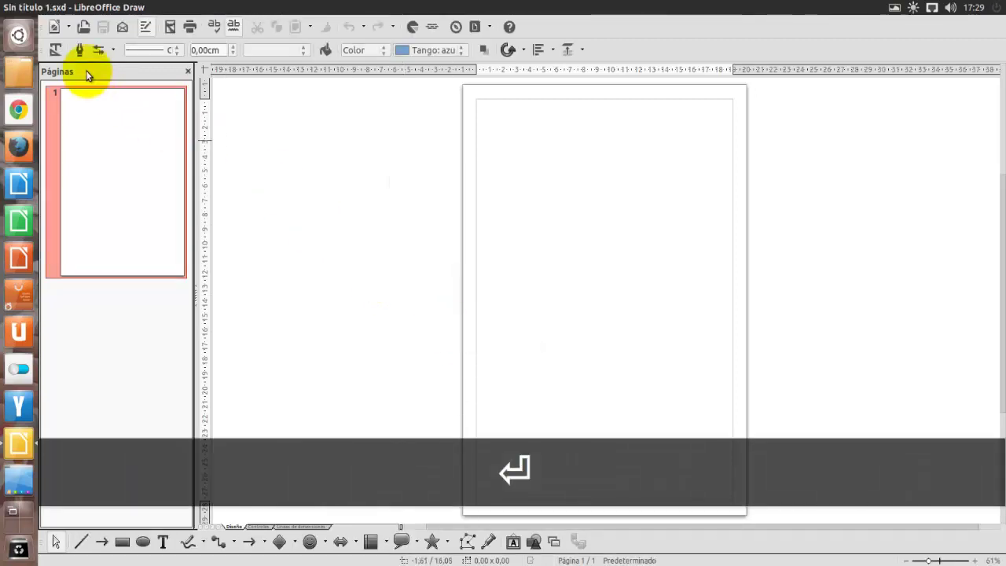
Close Draw, then open Sin título 1.sxd from Documentos in Files.
left_click(11, 8)
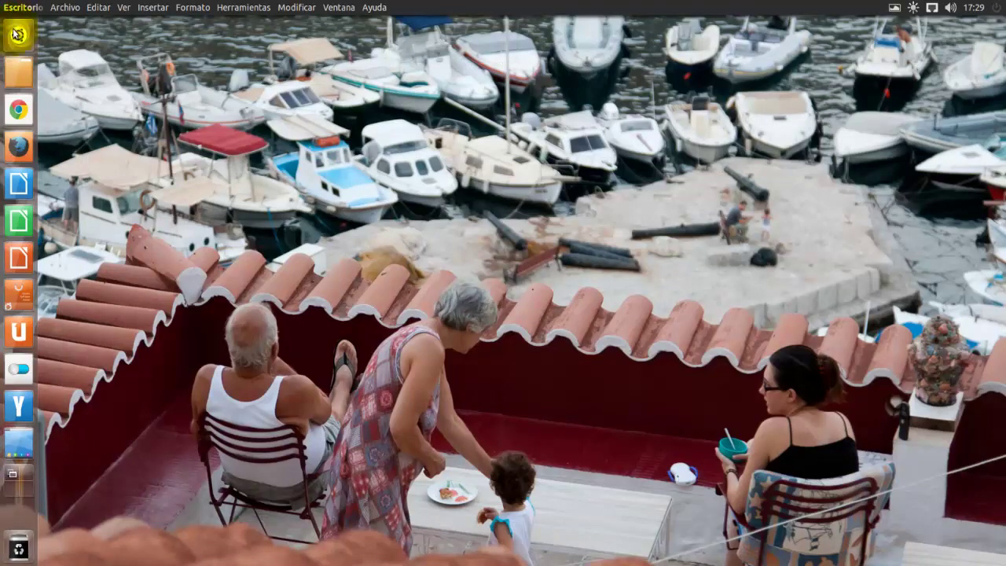
left_click(20, 76)
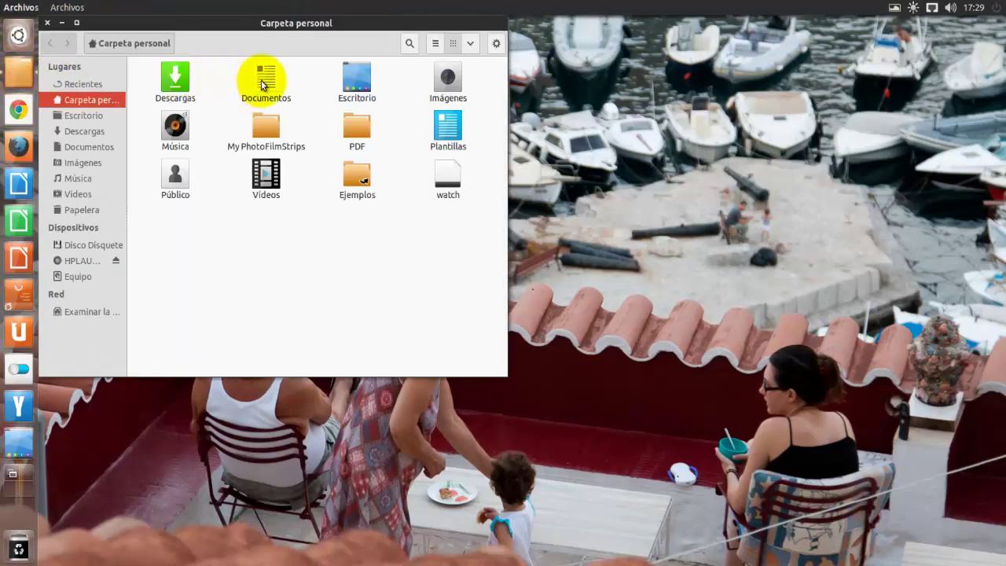
double_click(266, 83)
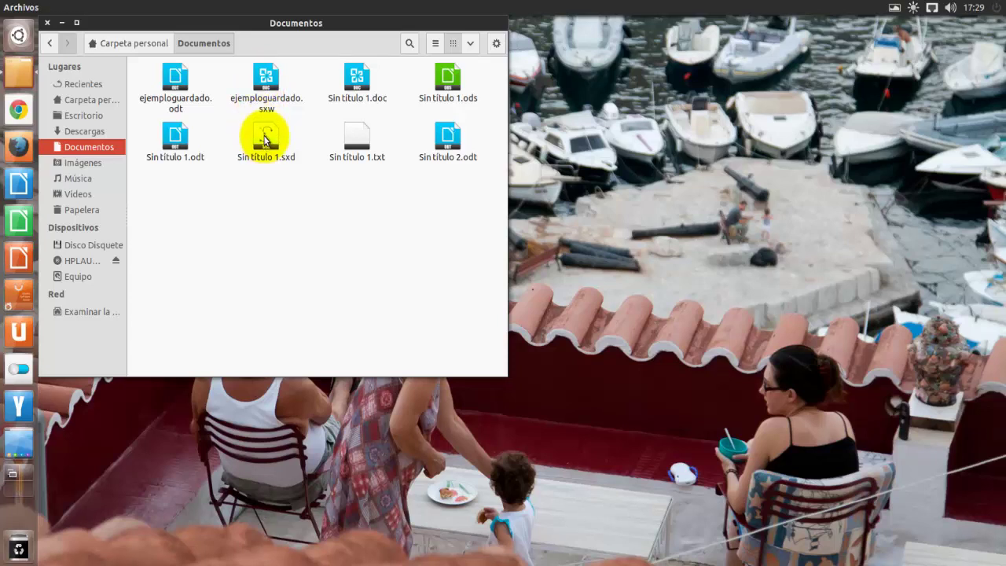
double_click(266, 140)
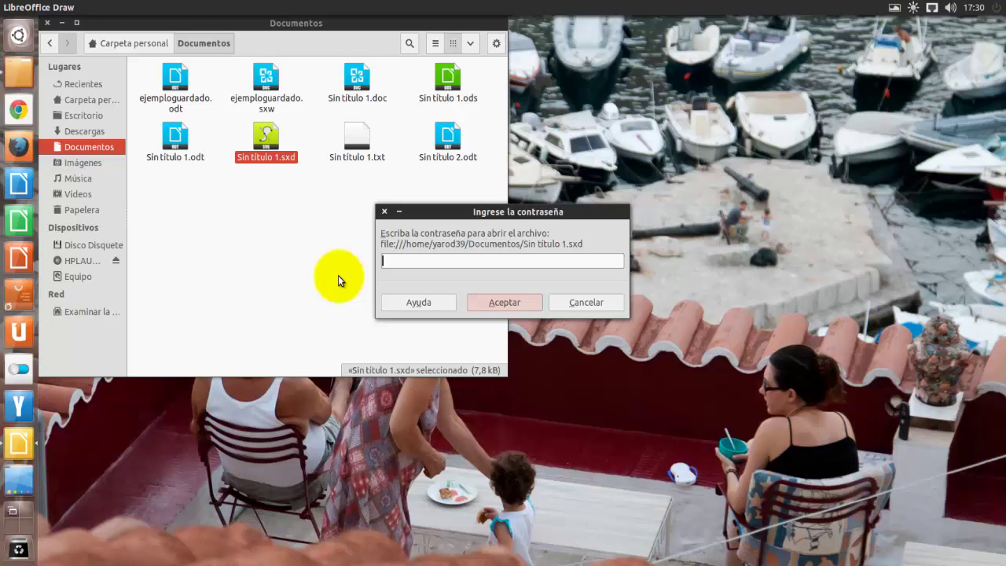
Try the password twice at the prompt, dismissing each incorrect-password error.
type("contraseña")
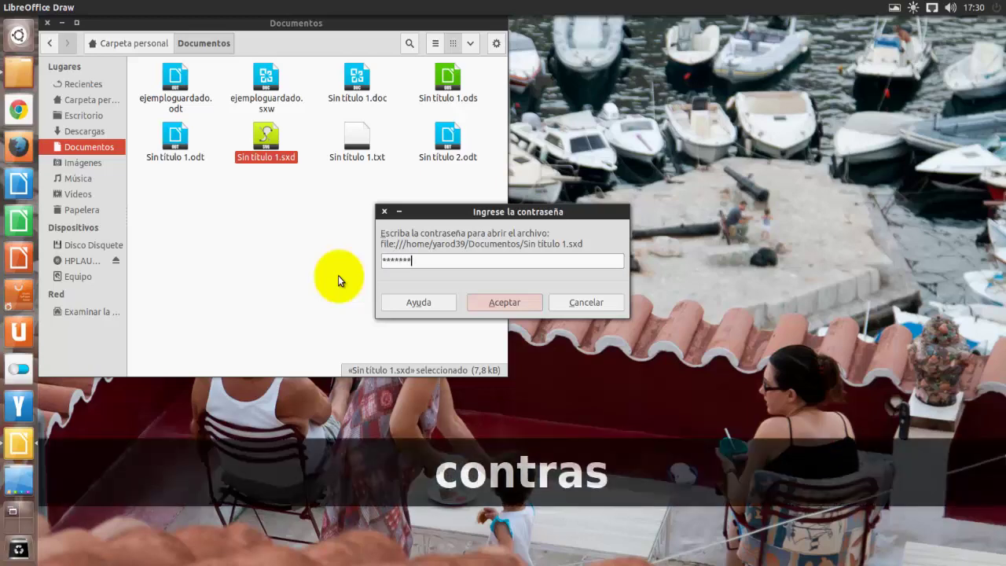
key("Return")
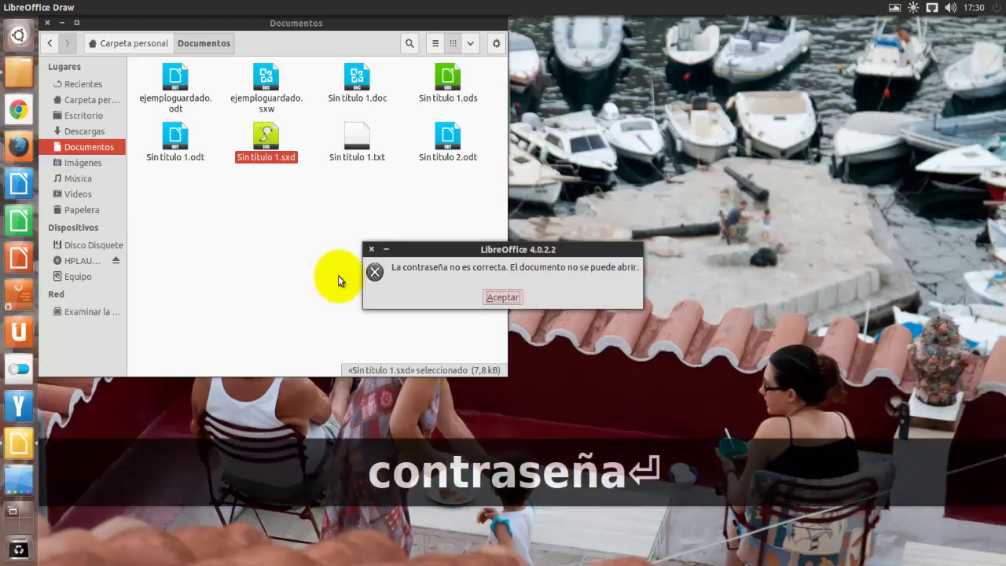
left_click(509, 298)
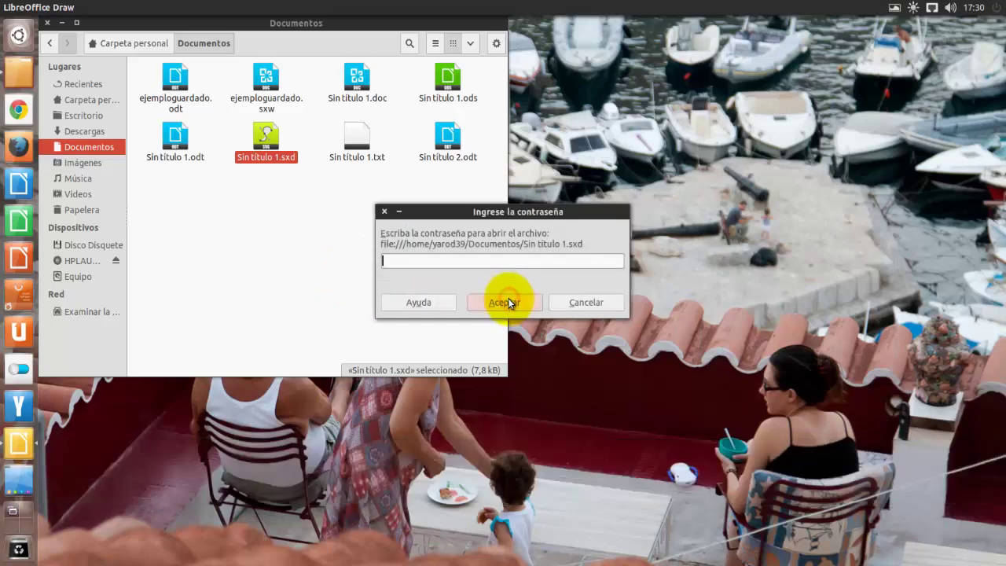
type("contra")
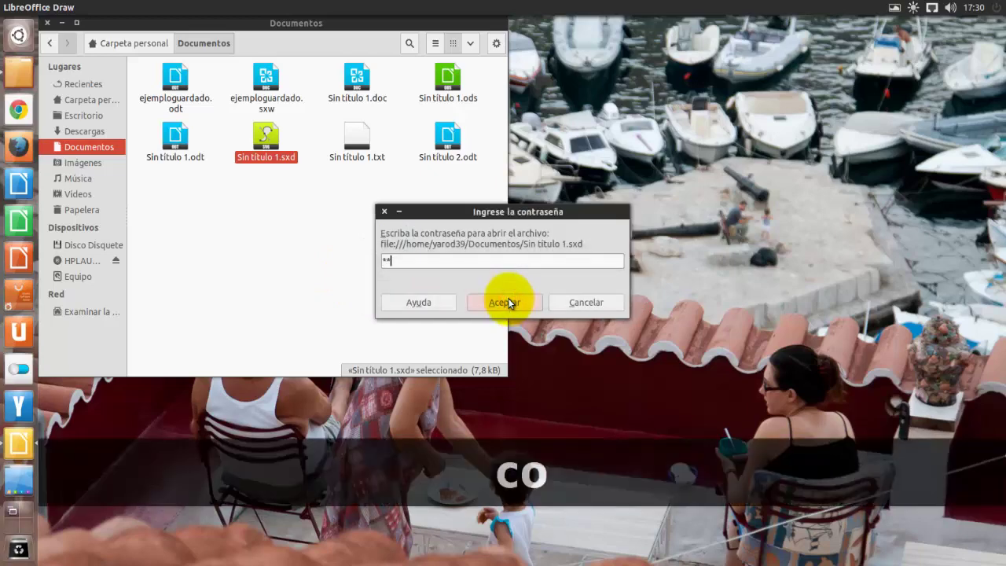
type("seña")
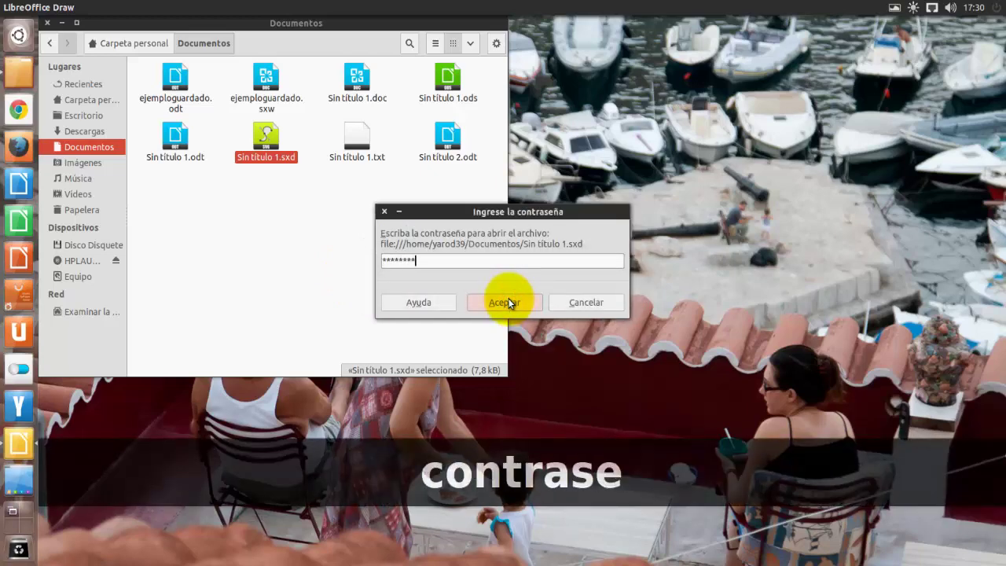
key("Return")
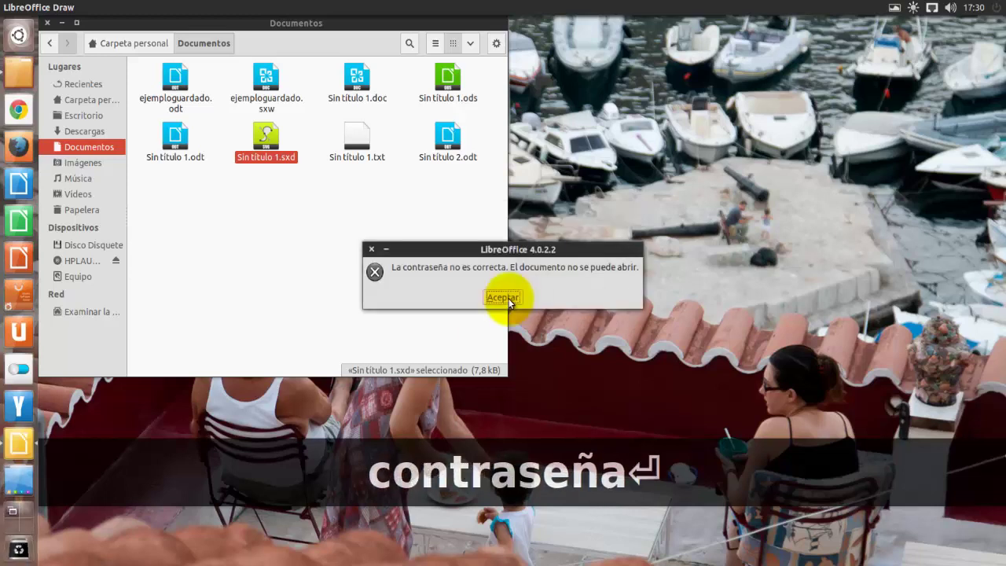
key("Return")
Try further password variants, then cancel the prompt and close the Documentos window.
type("const")
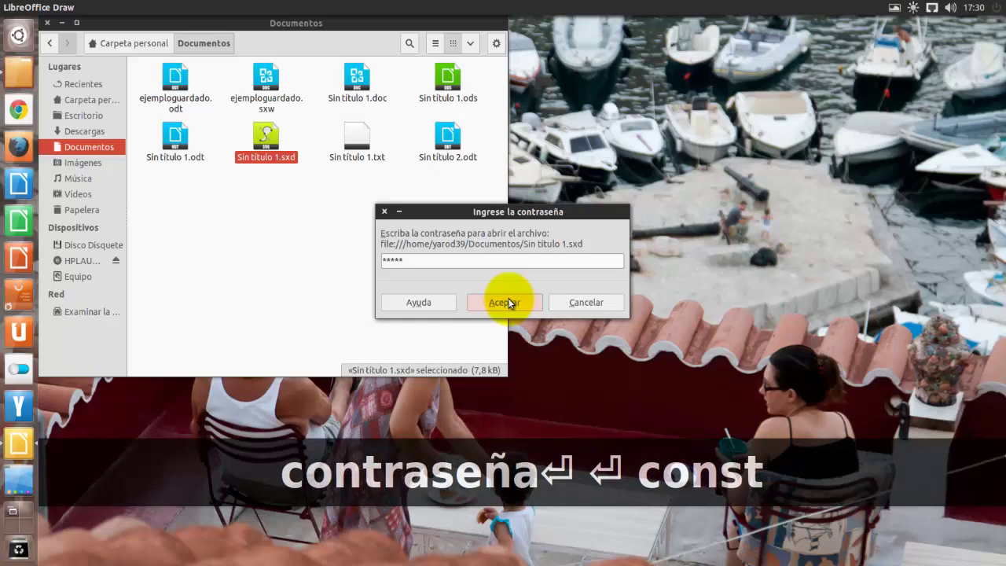
key("BackSpace")
key("BackSpace")
key("BackSpace")
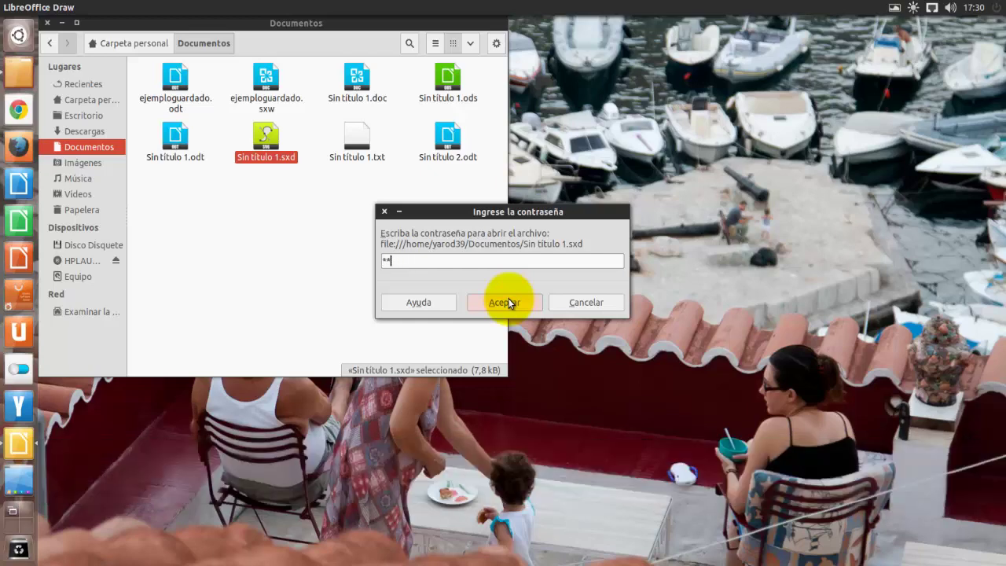
key("BackSpace")
key("BackSpace")
type("con")
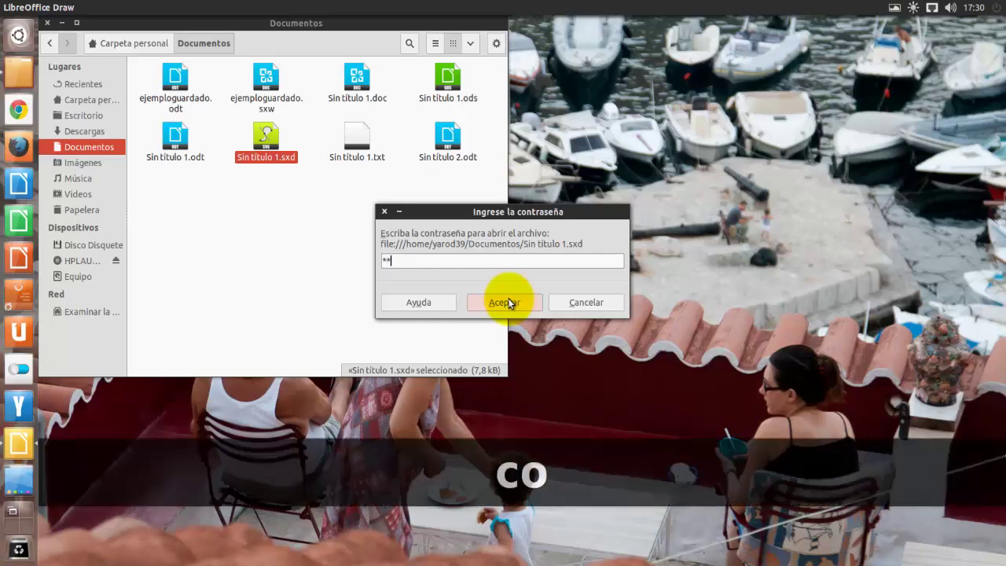
type("tras")
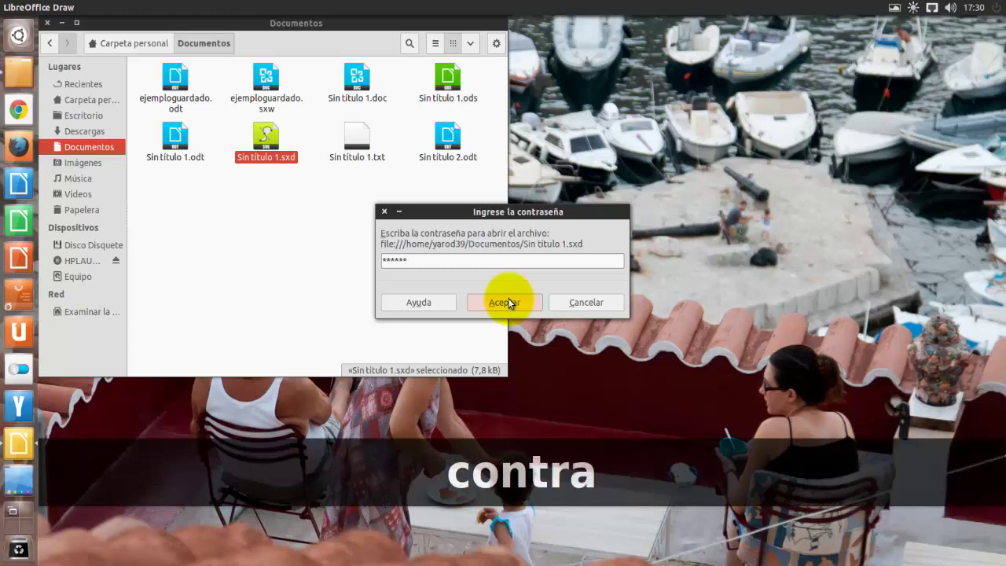
type("ena")
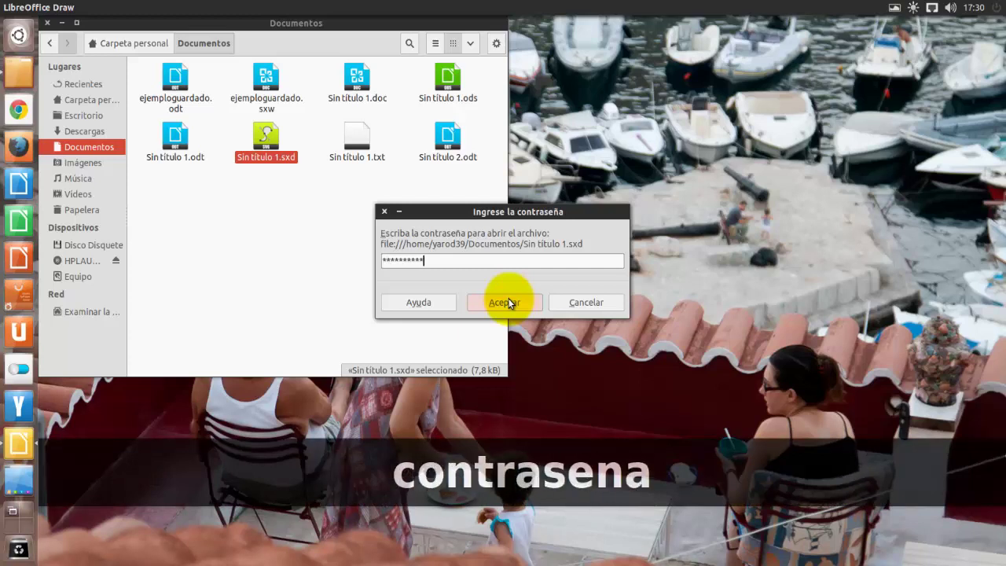
key("Return")
key("Return")
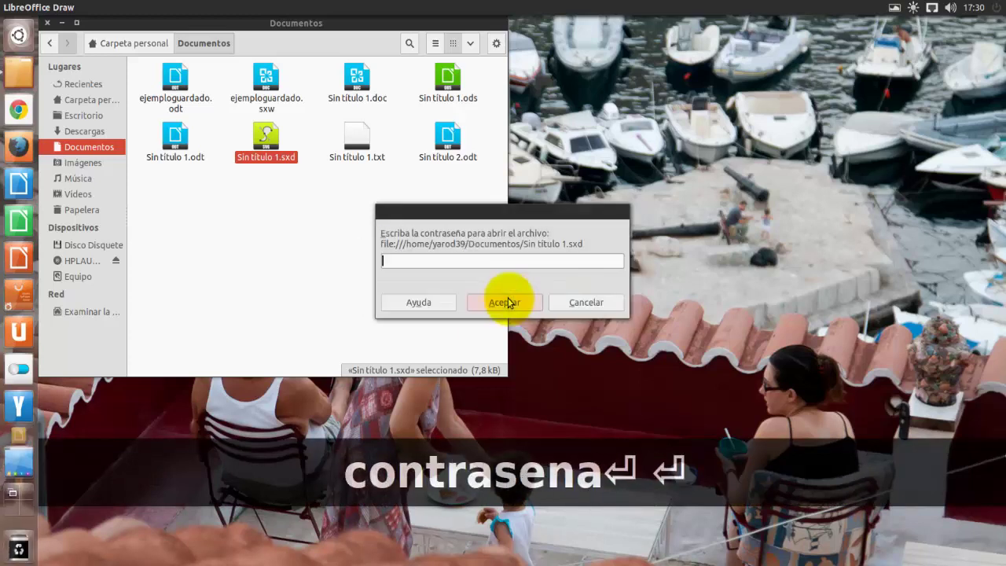
type("con")
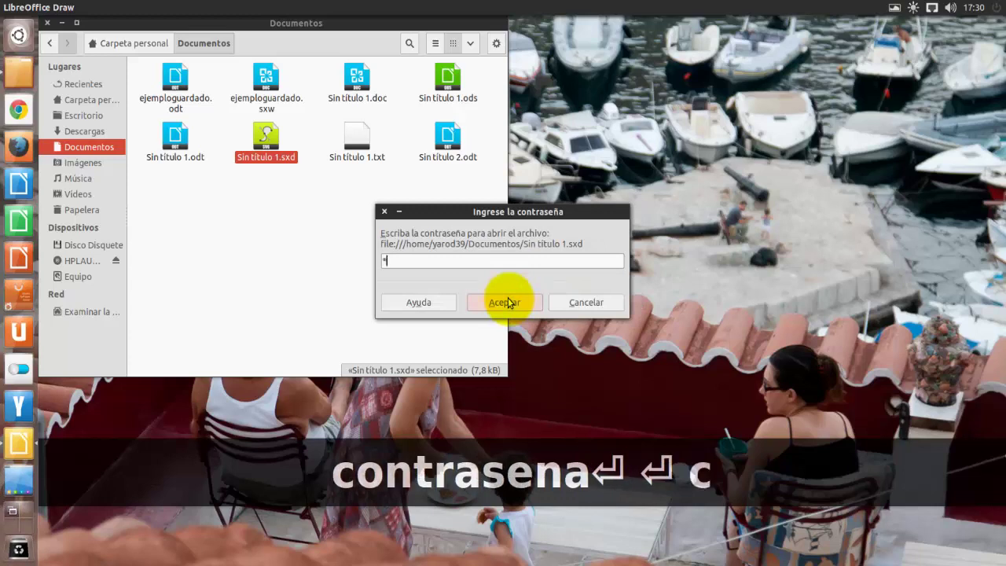
type("tr")
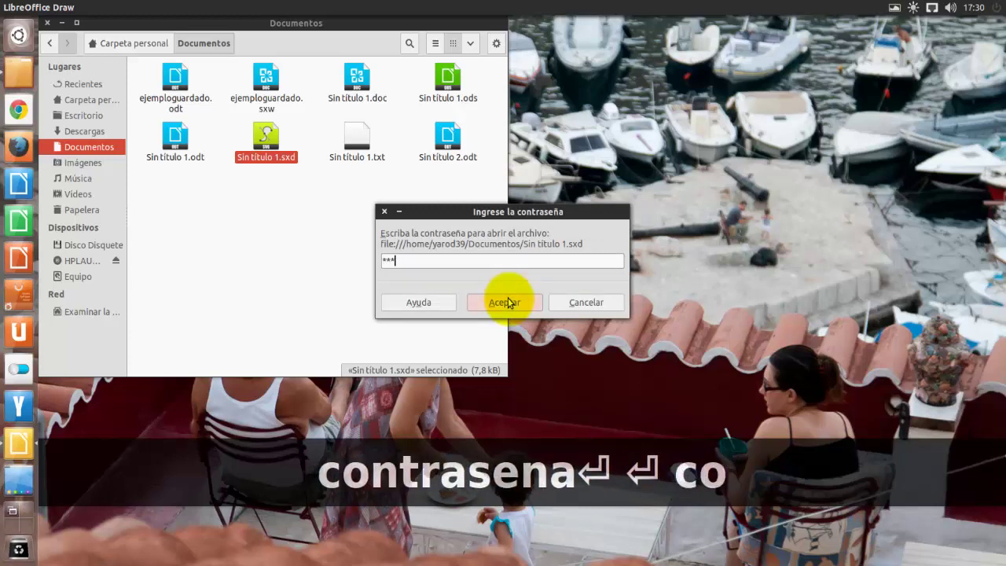
type("asen")
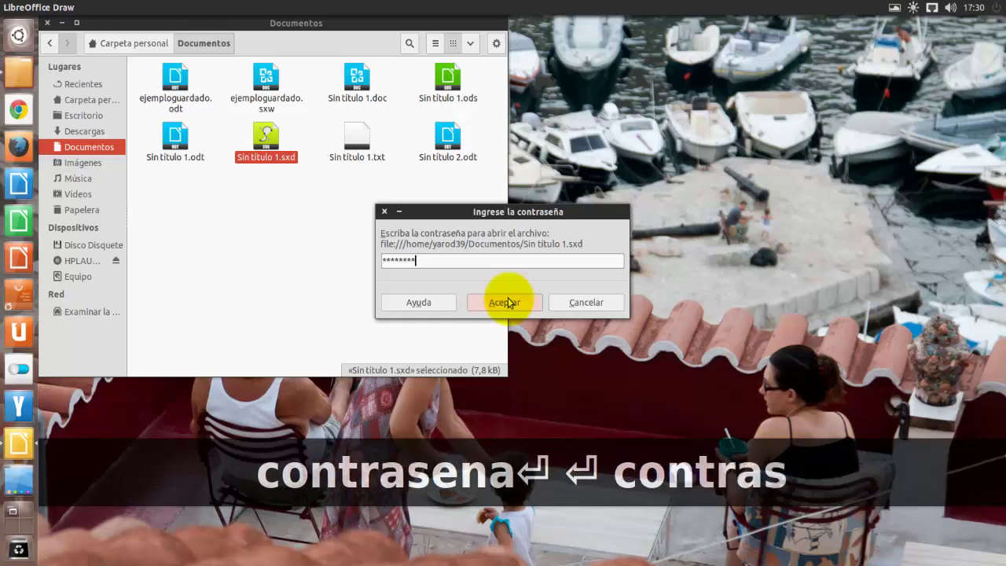
type("a")
key("Return")
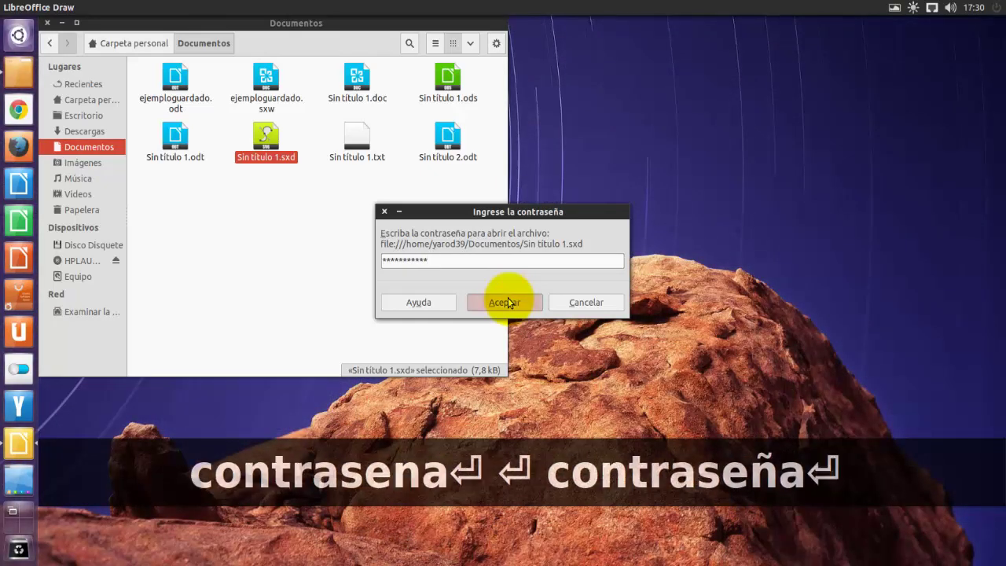
key("Return")
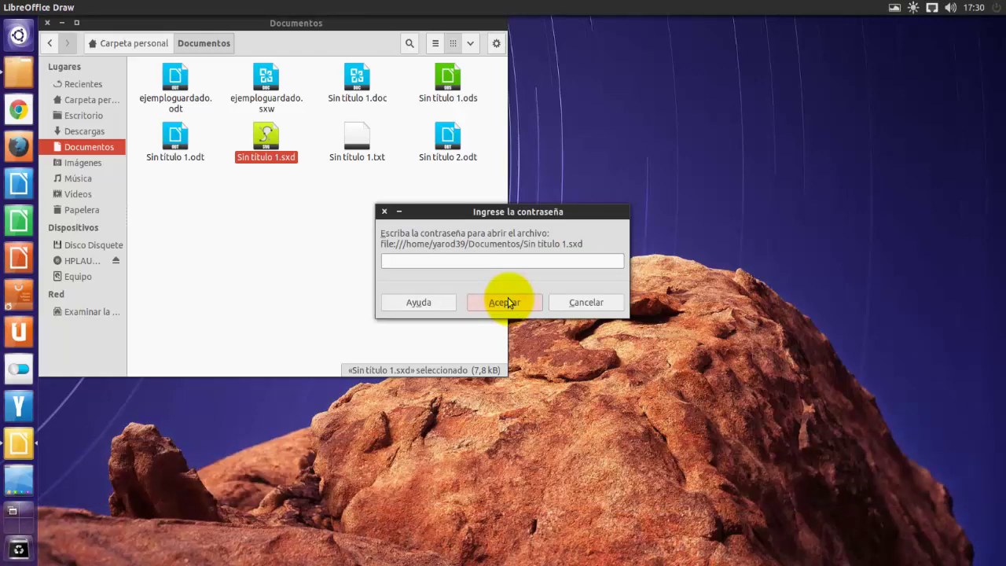
type("contr")
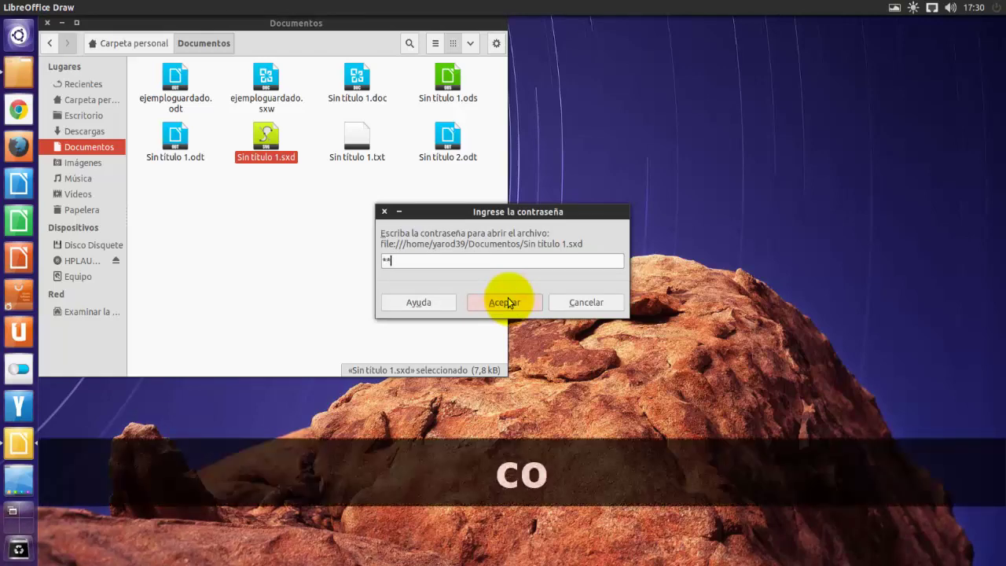
type("aseña")
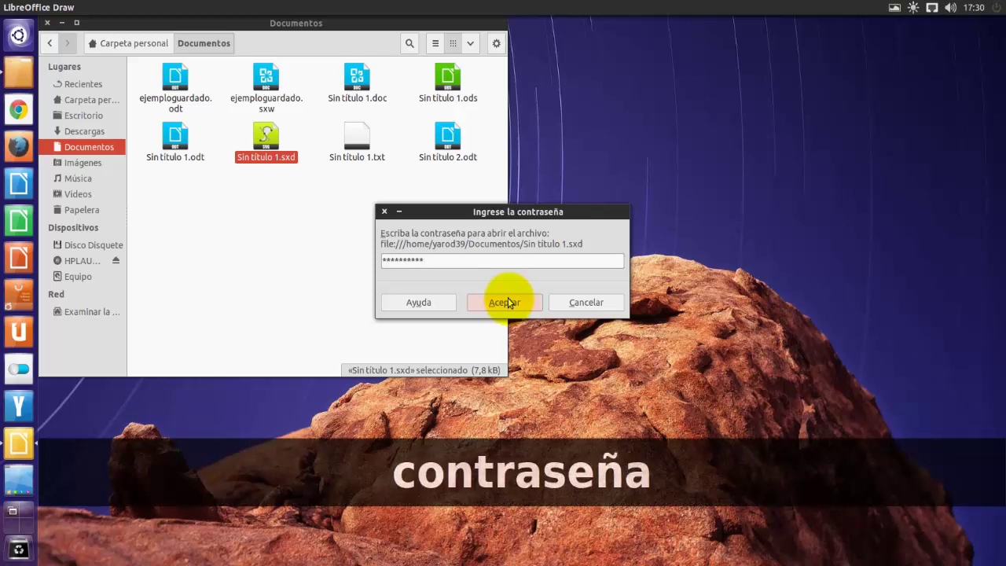
key("Return")
key("Return")
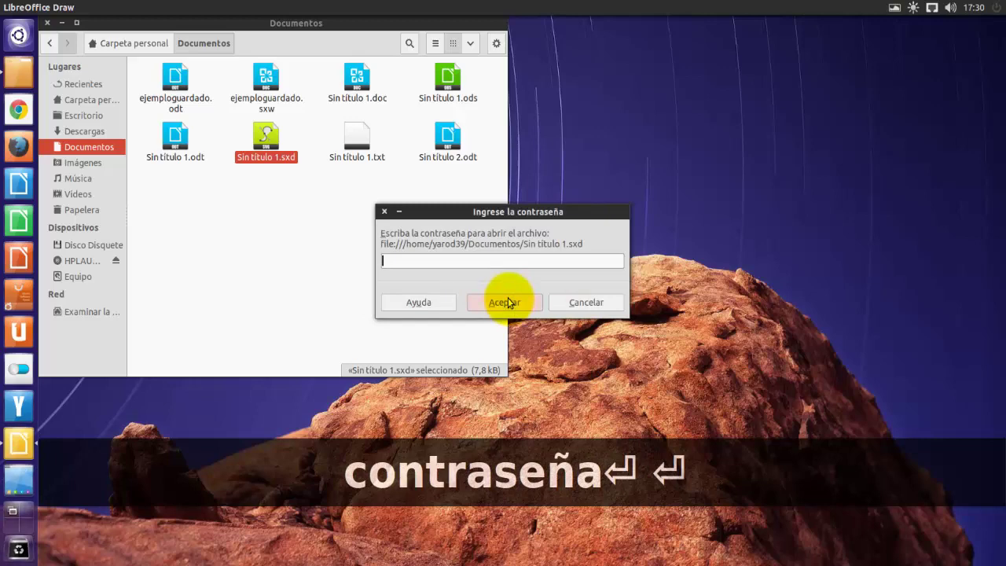
left_click(584, 303)
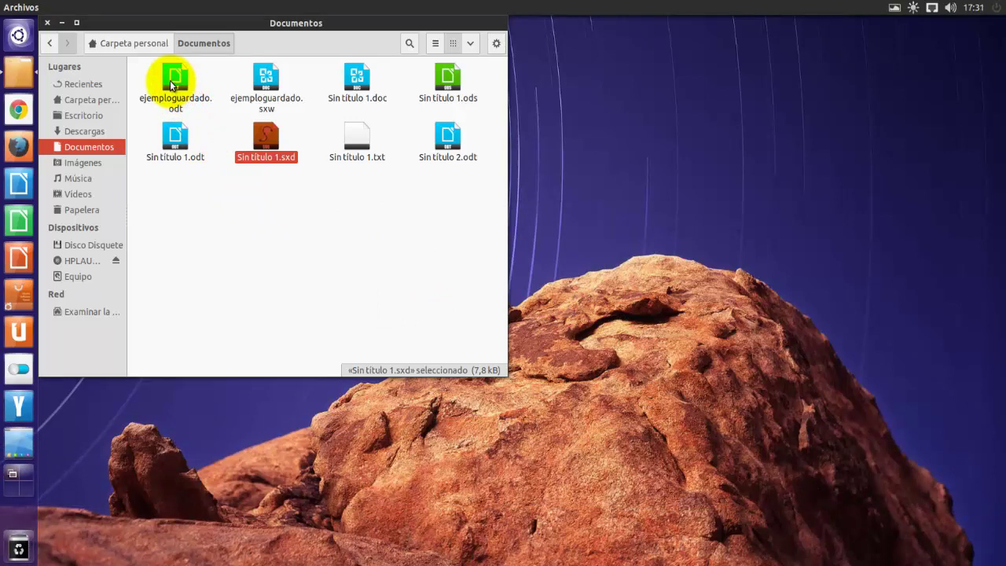
left_click(47, 22)
Launch Writer and type 'Esto es un ejemplo de guardado con contraseña' into the new document.
left_click(21, 183)
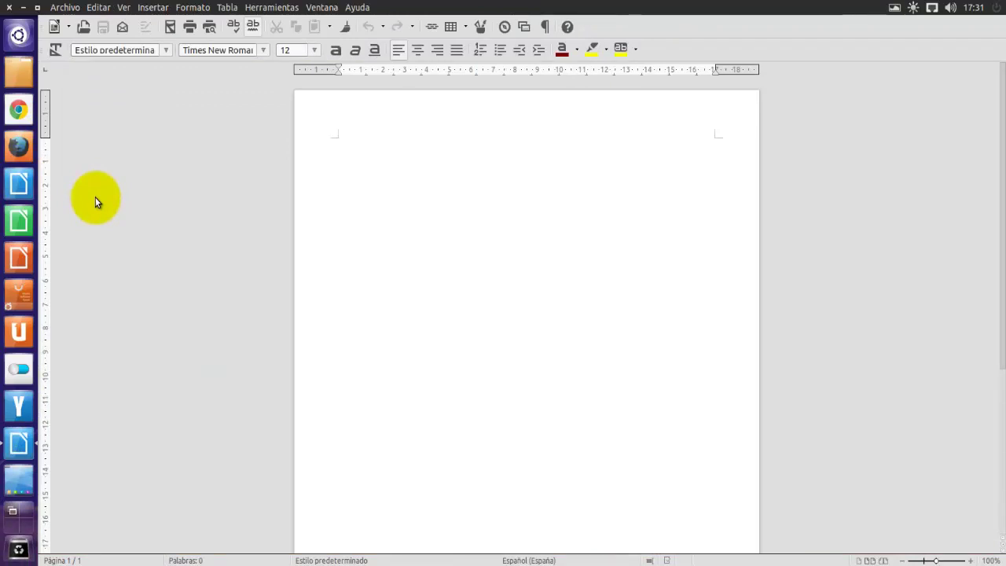
type("Esto")
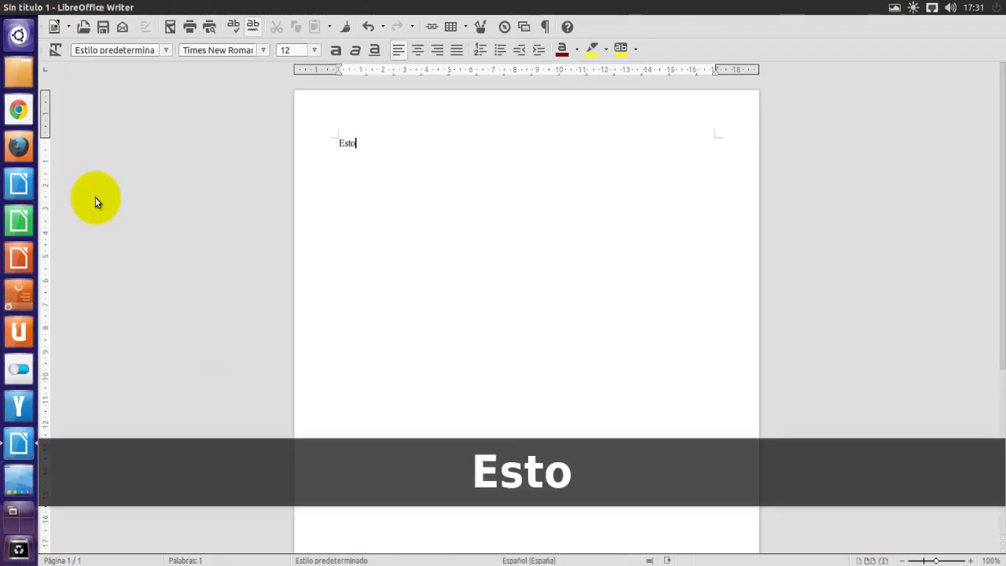
type(" es un eje")
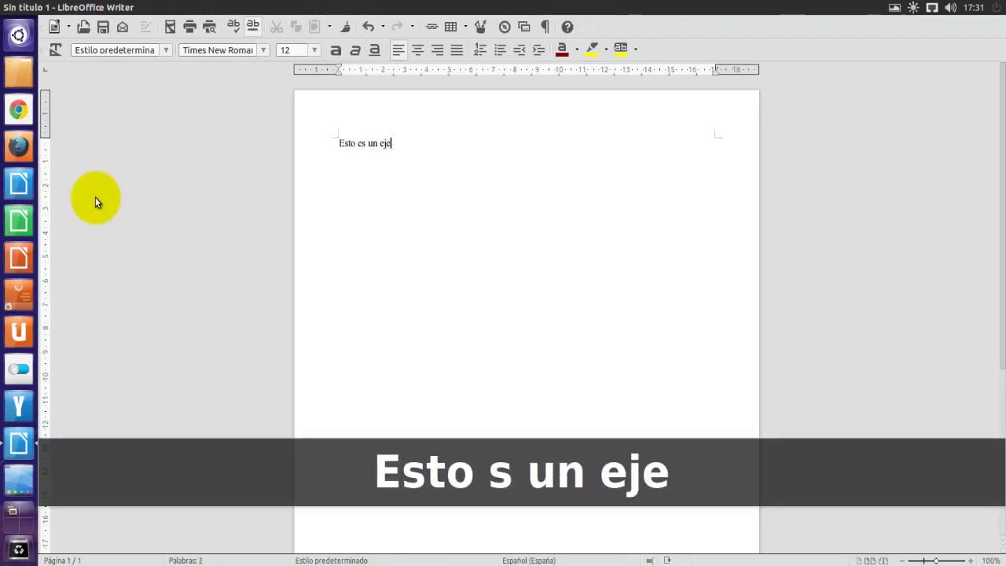
type("mplo de guard")
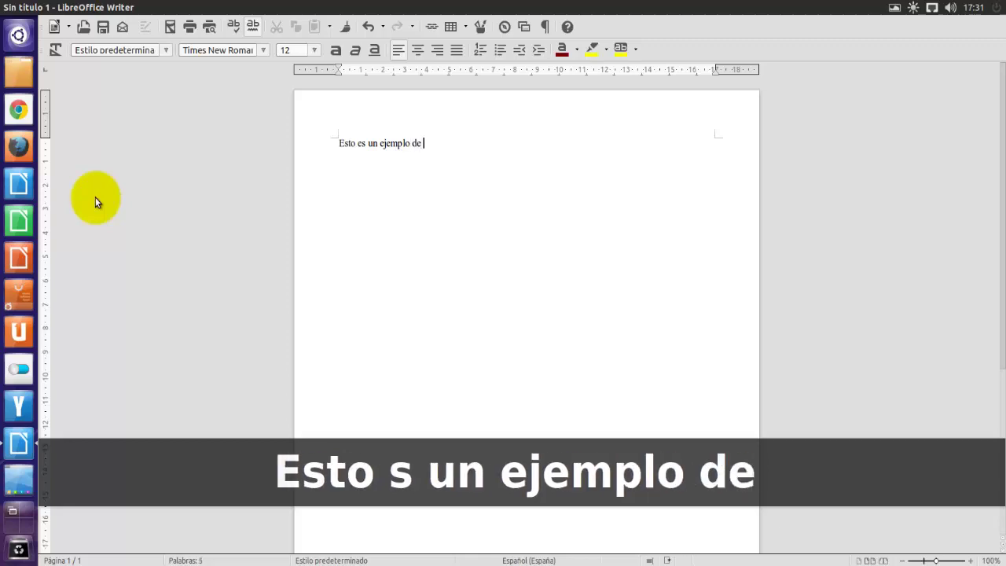
type("do")
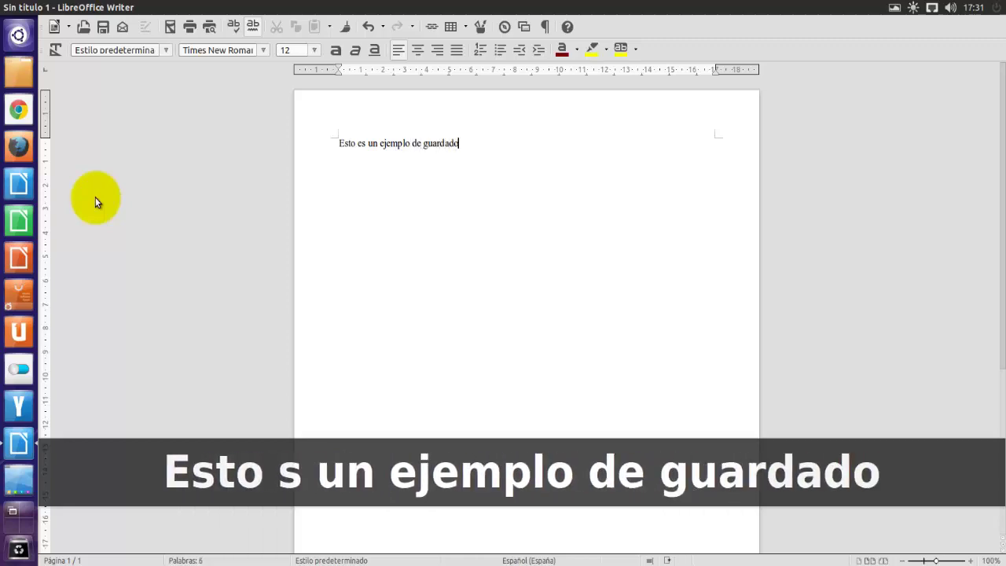
type(" con contr")
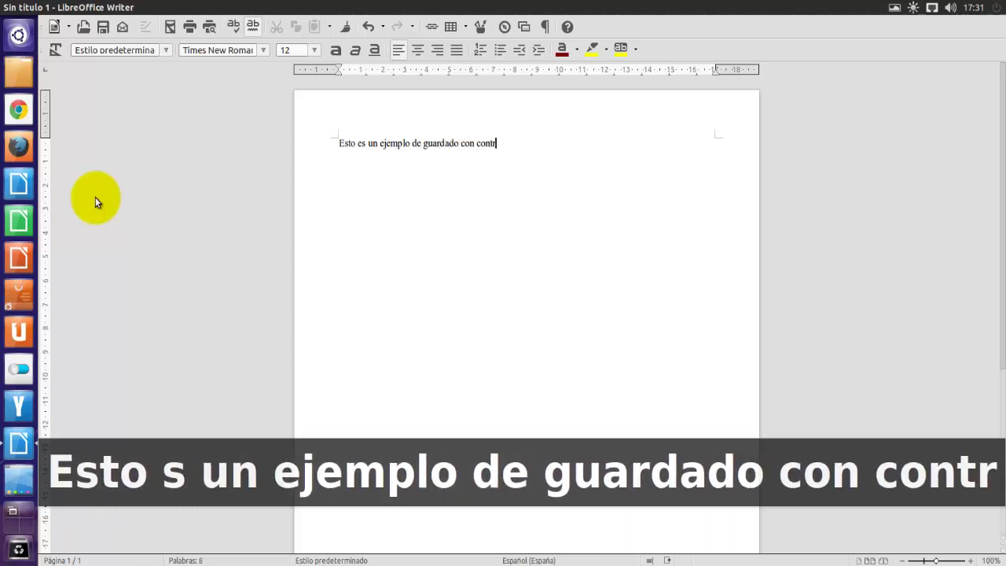
type("ase")
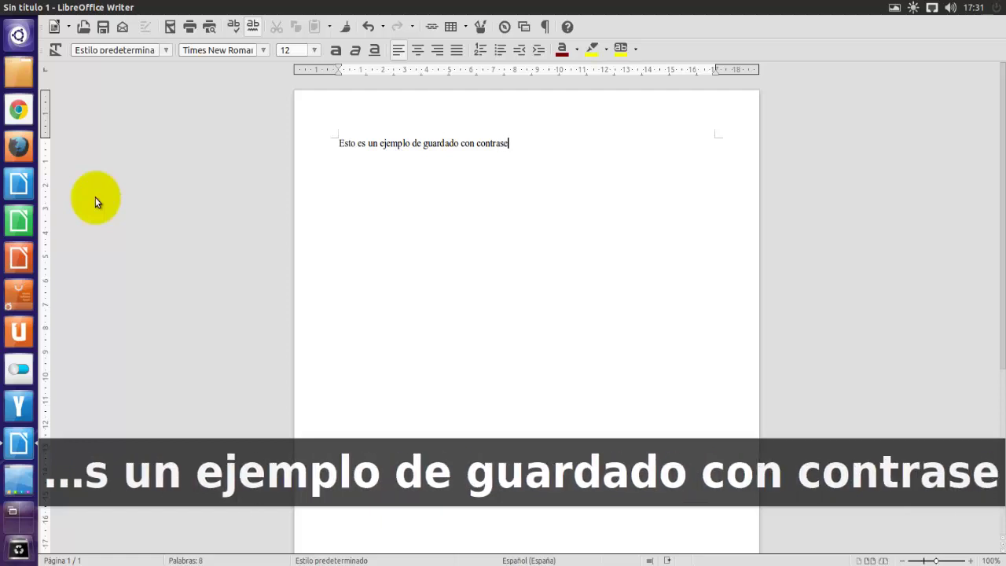
type("ña")
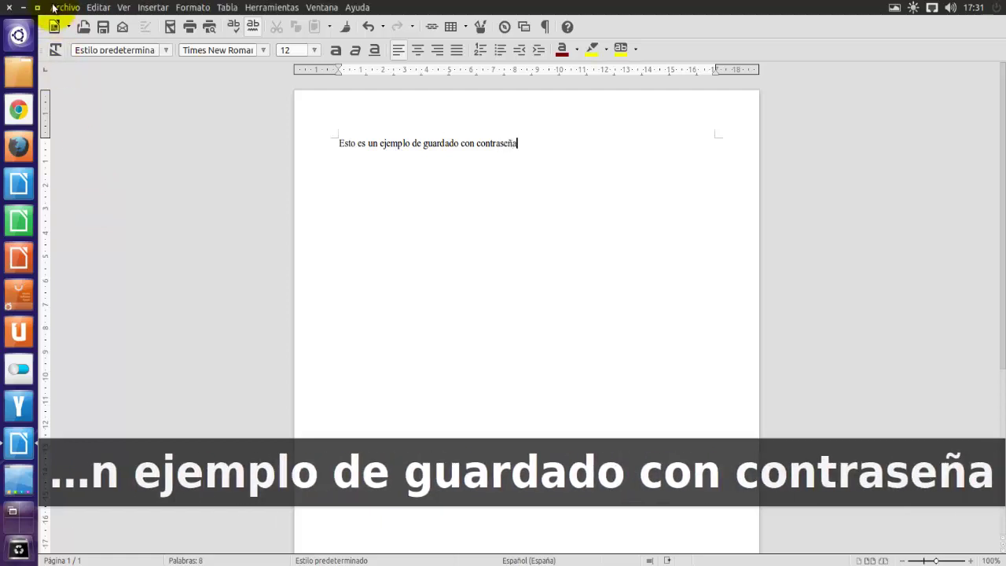
Save to Documentos as Documento de texto ODF (.odt) with Guardar con contraseña ticked.
left_click(63, 8)
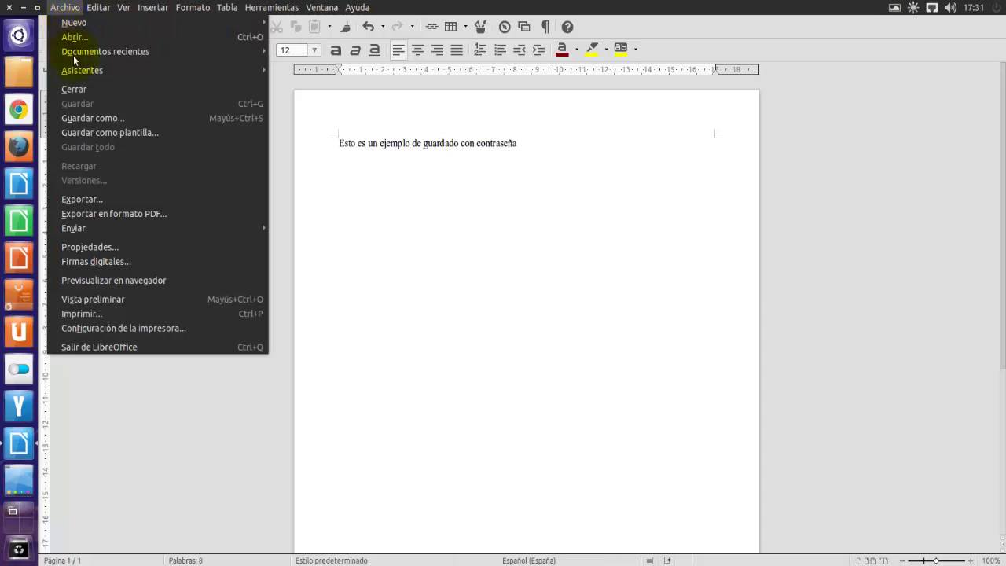
left_click(78, 120)
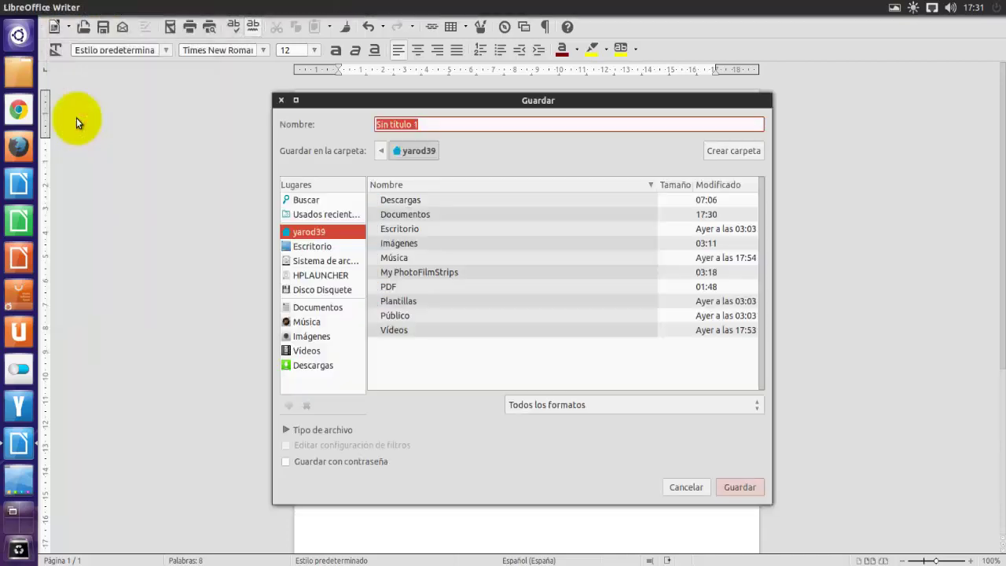
double_click(402, 215)
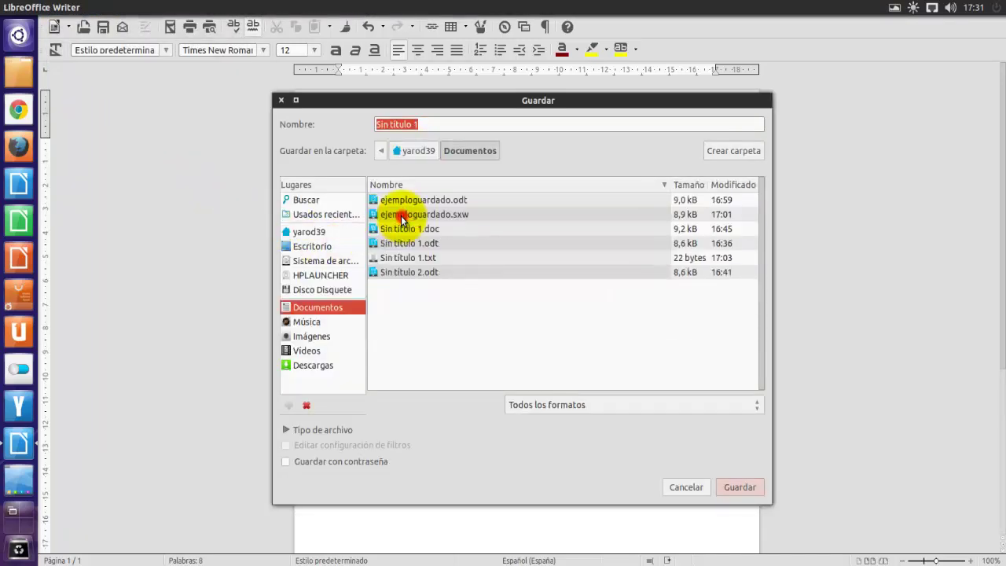
left_click(606, 404)
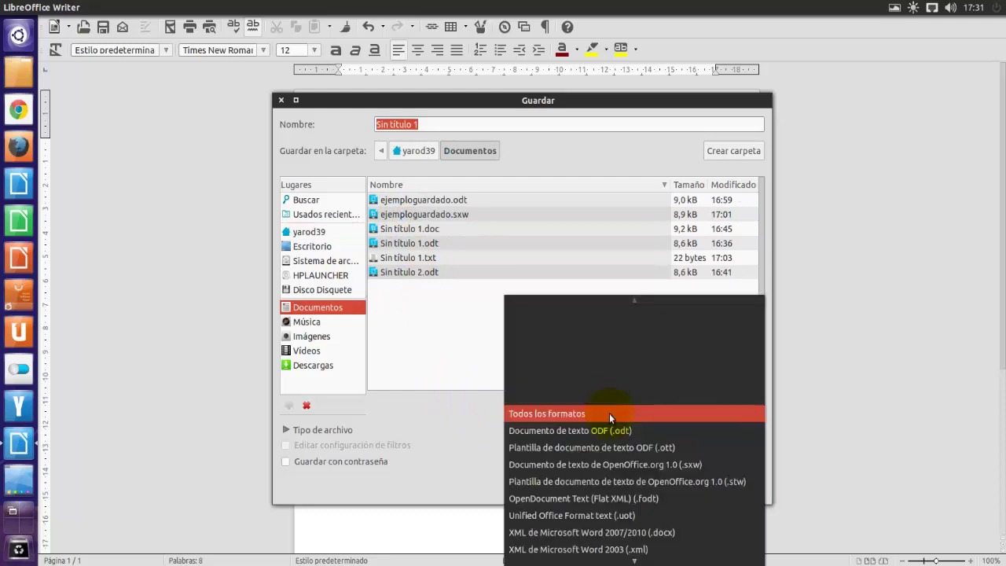
left_click(614, 498)
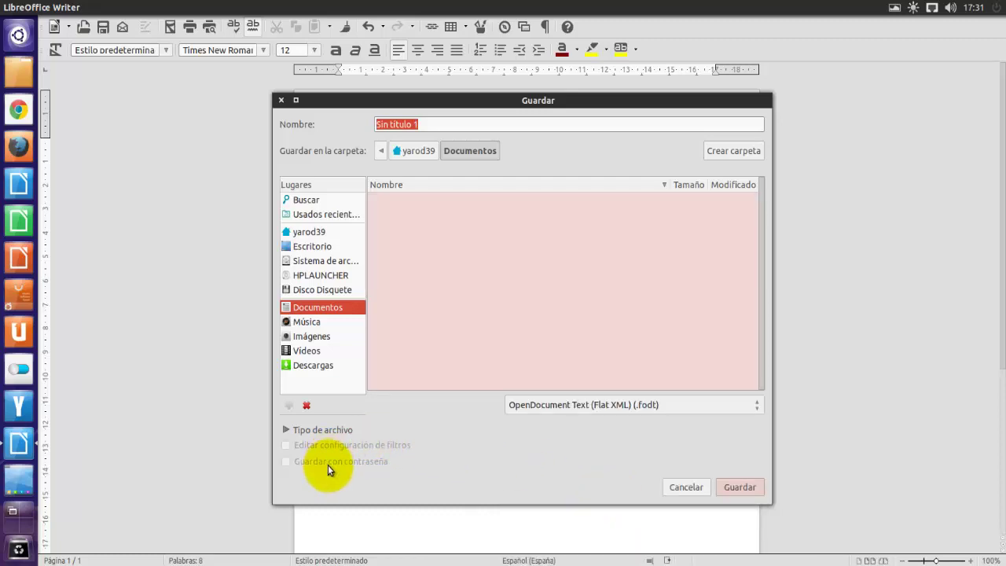
left_click(603, 405)
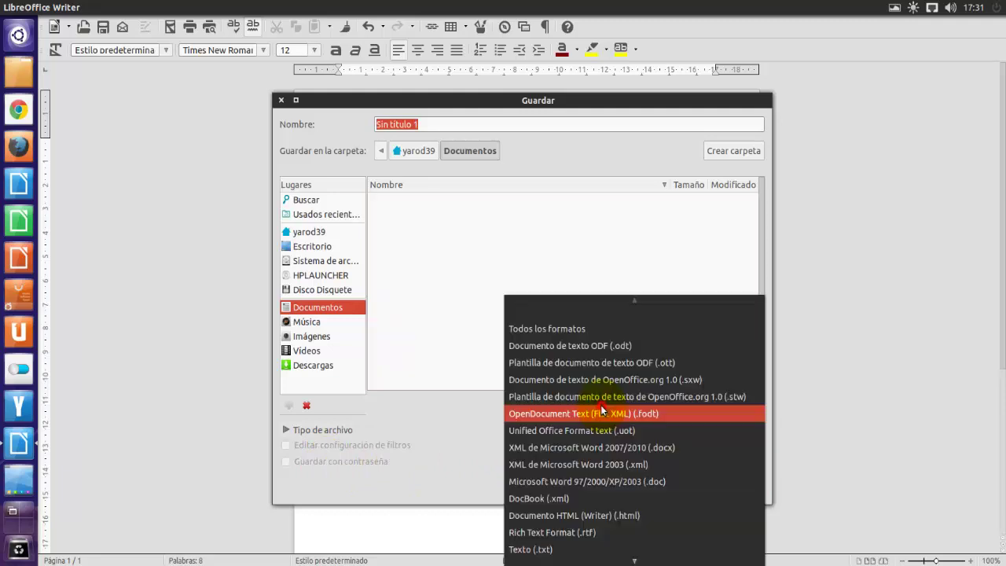
left_click(578, 346)
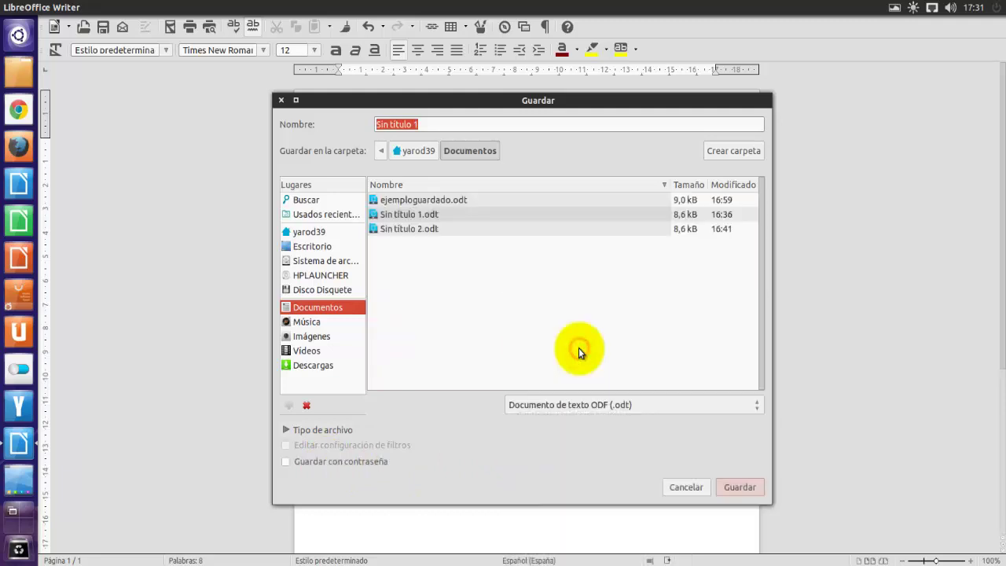
left_click(346, 463)
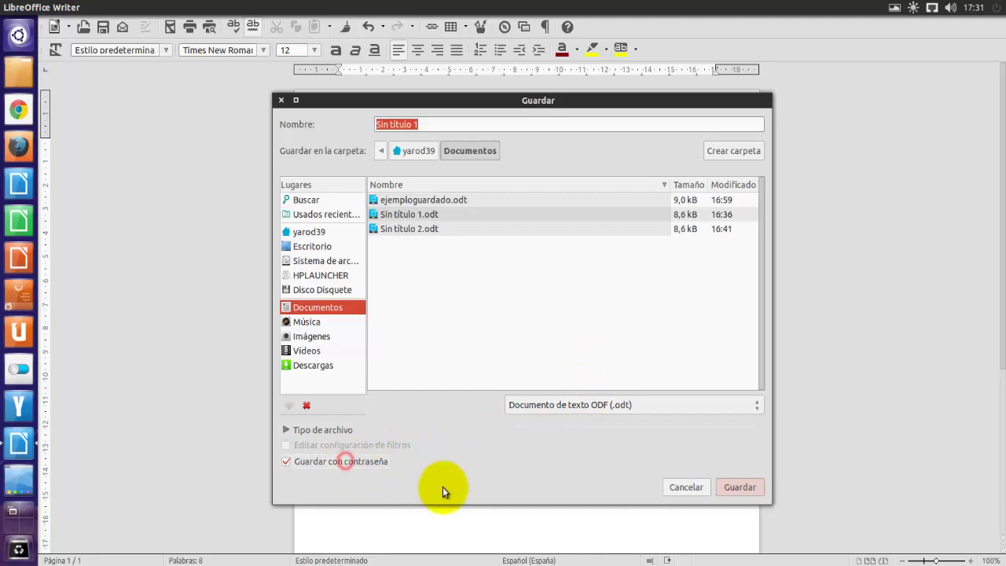
left_click(731, 488)
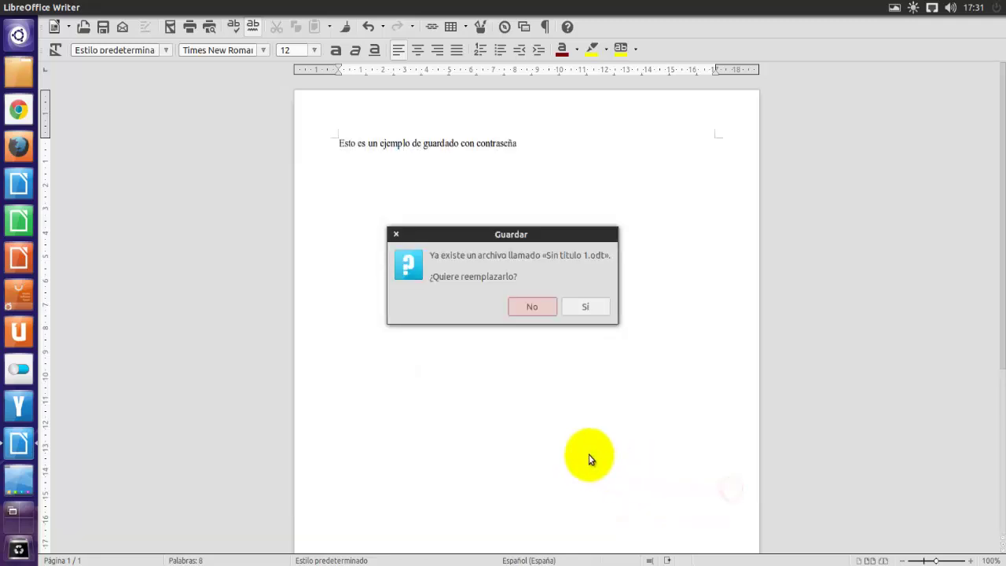
Replace Sin título 1.odt, enter the password in both fields, and close Writer.
left_click(583, 307)
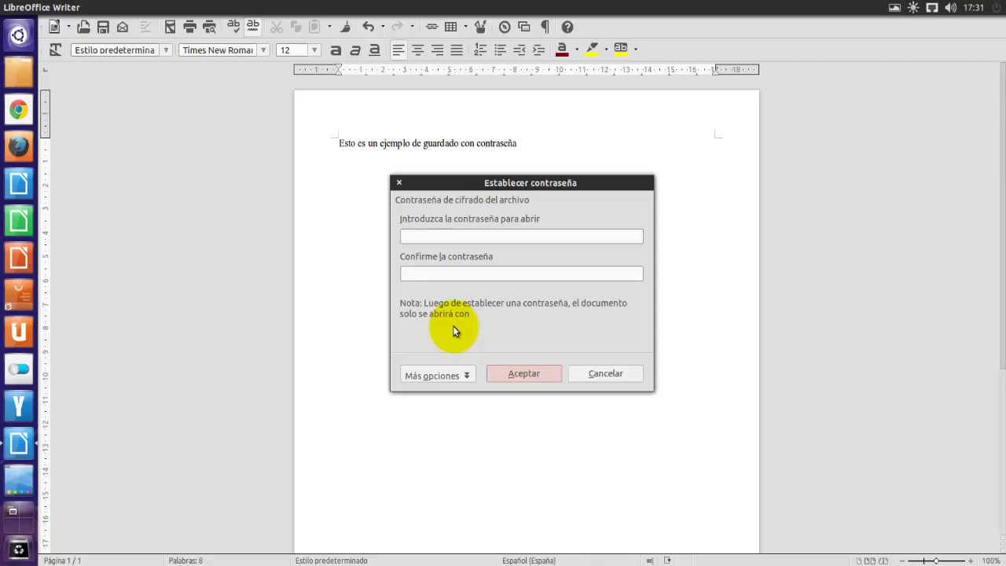
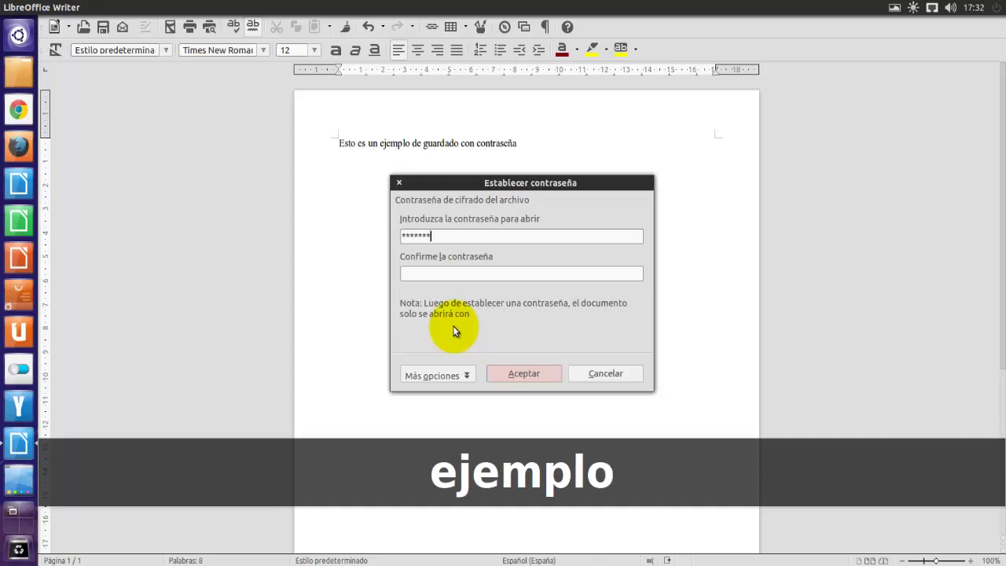
key("Tab")
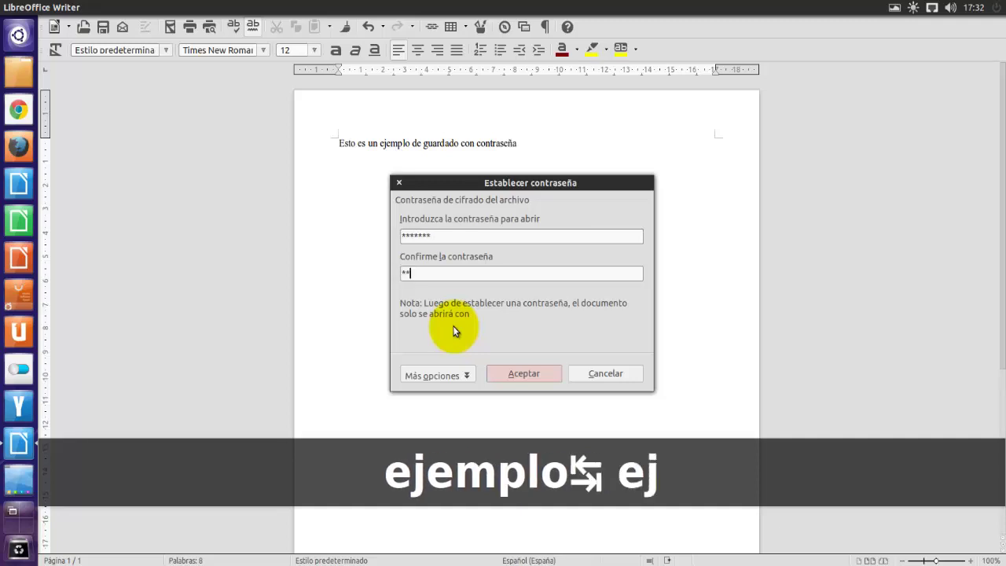
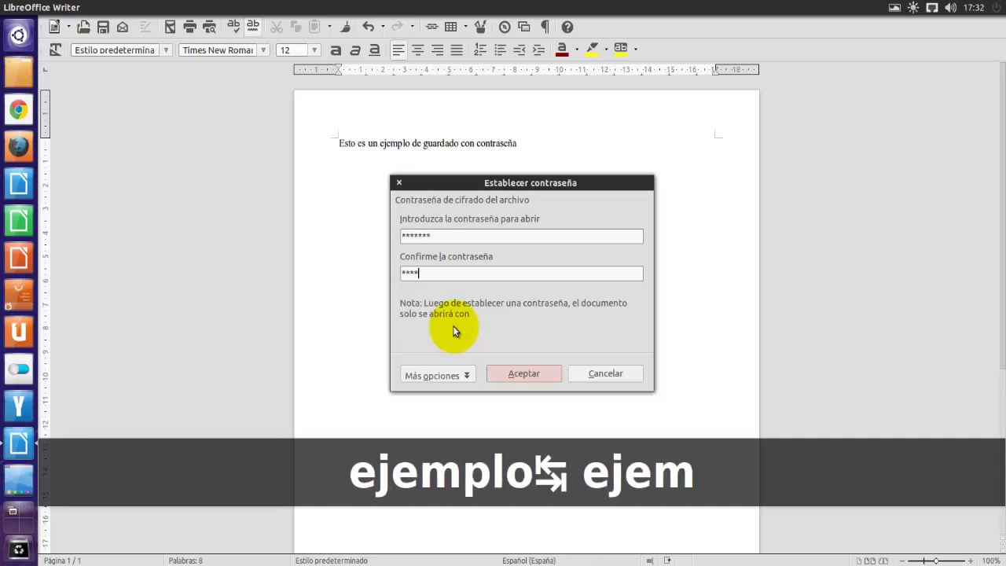
key("Return")
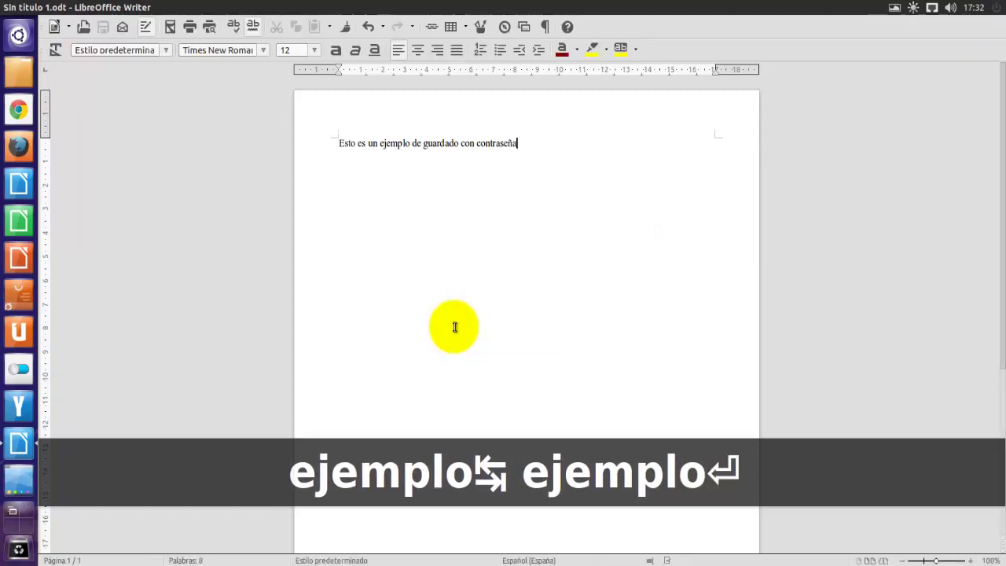
left_click(11, 9)
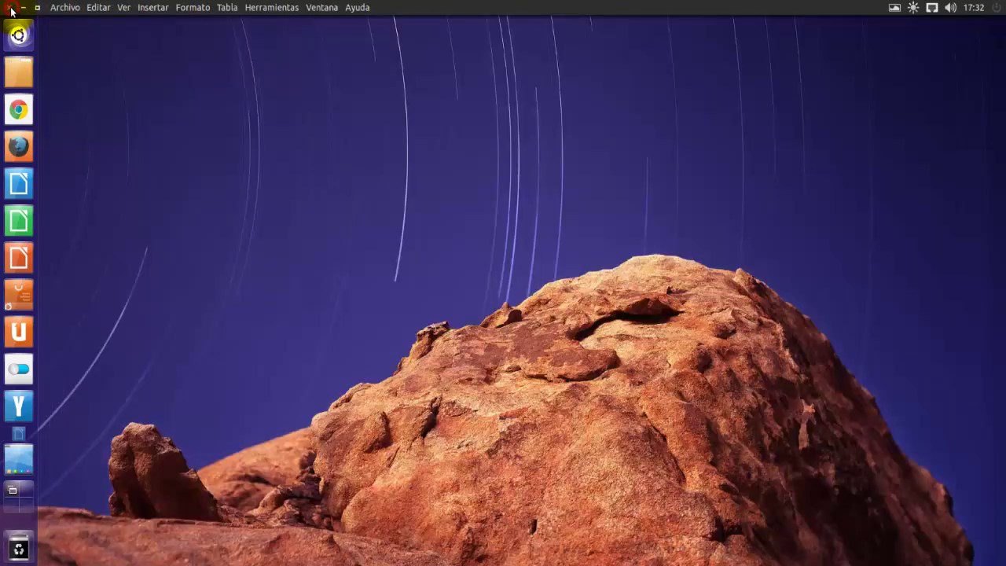
Open Documentos in Archivos, mistakenly opening Sin título 1.doc and closing it.
left_click(23, 76)
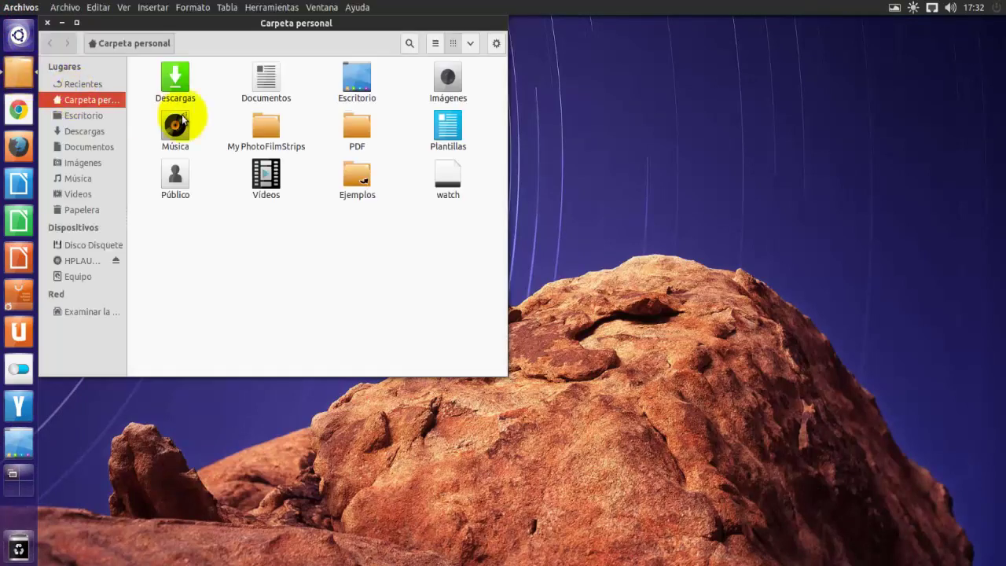
double_click(265, 75)
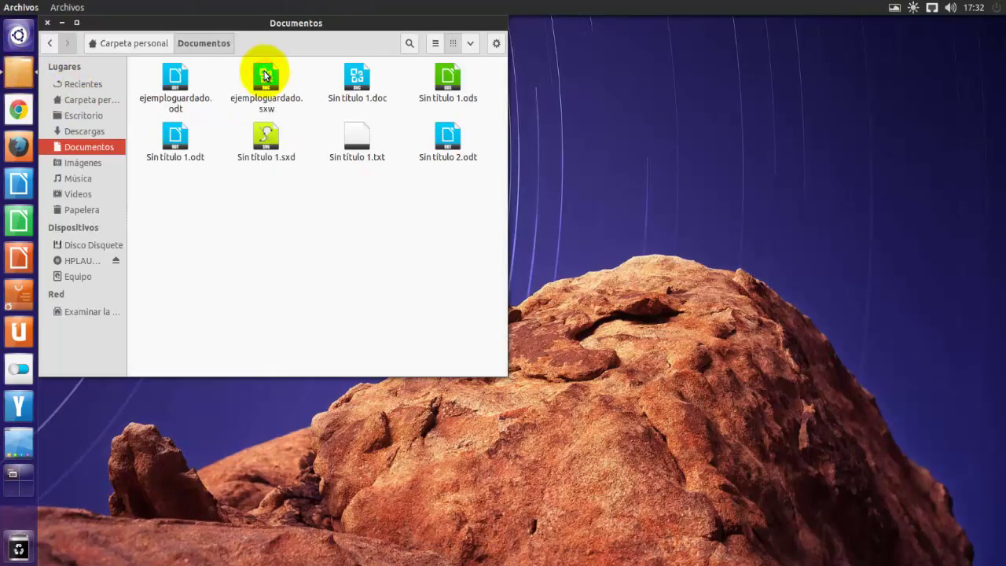
double_click(358, 82)
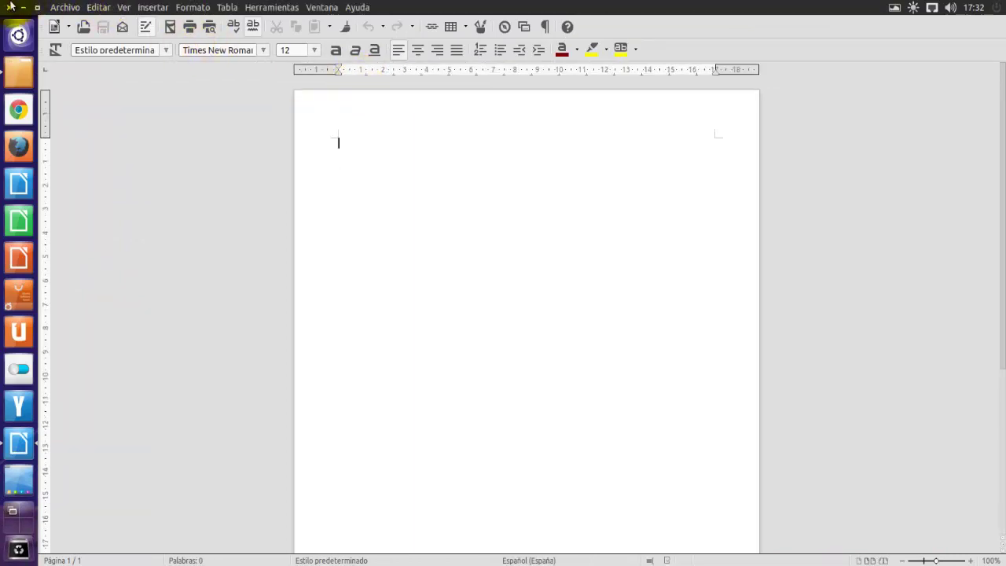
left_click(9, 7)
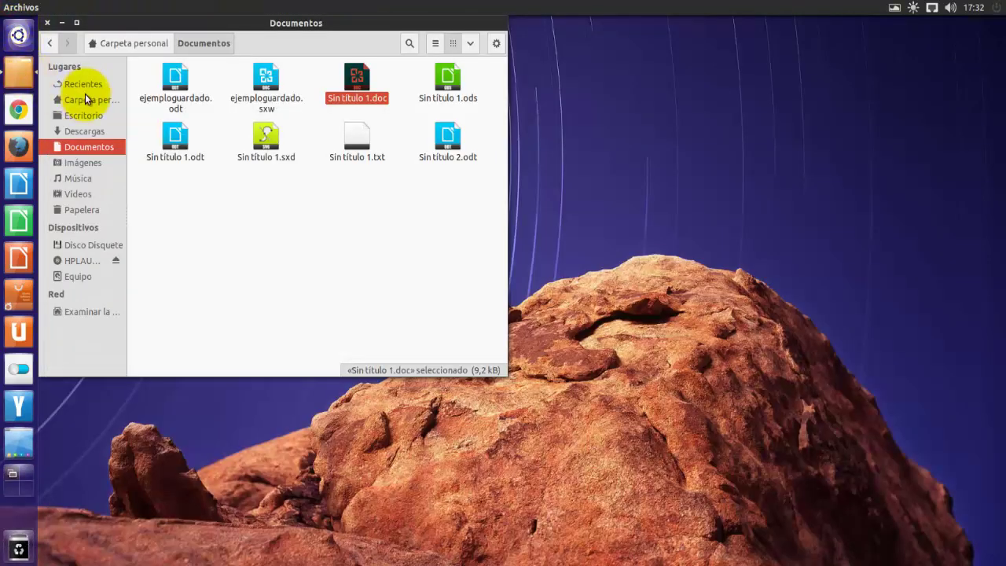
Open Sin título 1.odt and unlock it by entering the document password.
double_click(176, 138)
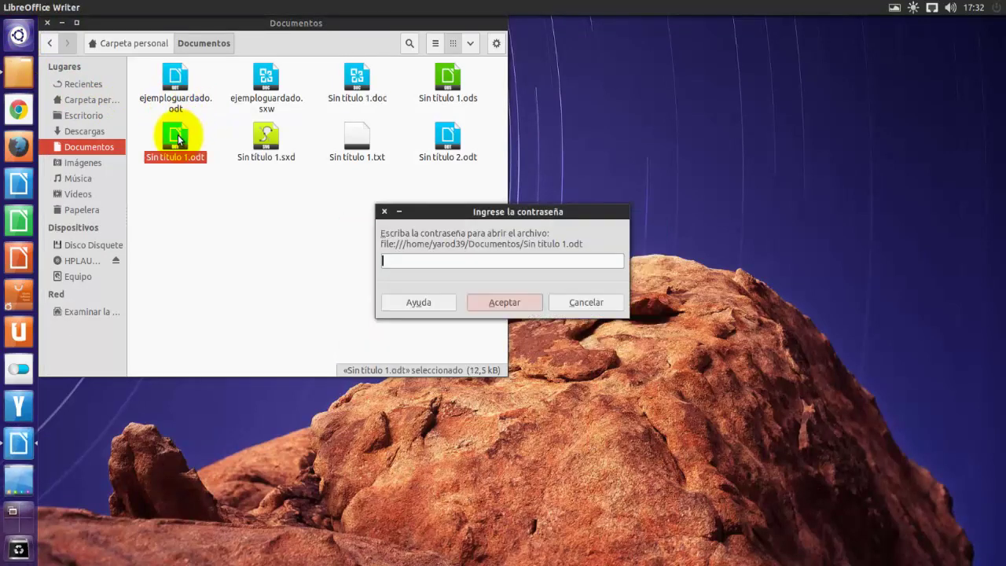
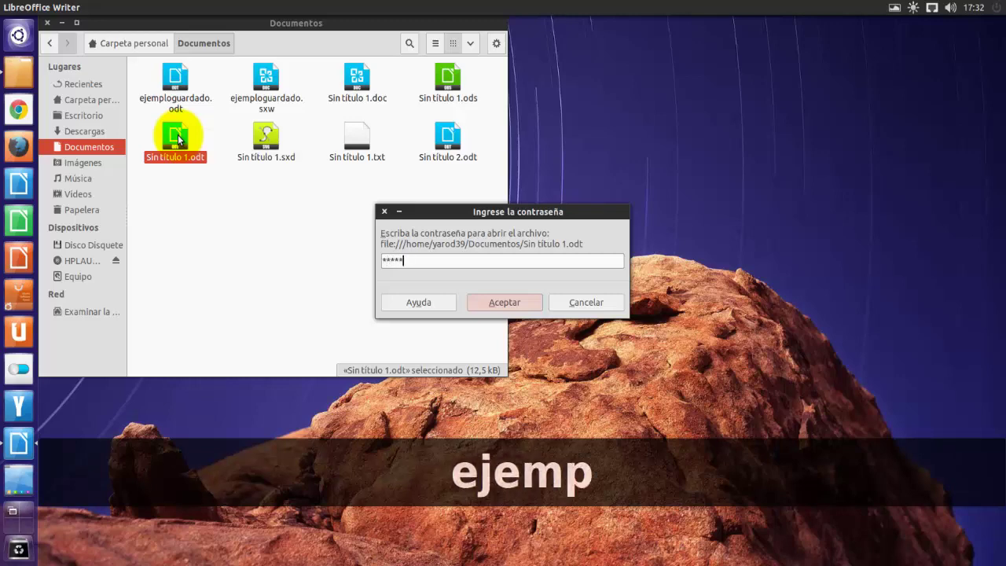
key("Return")
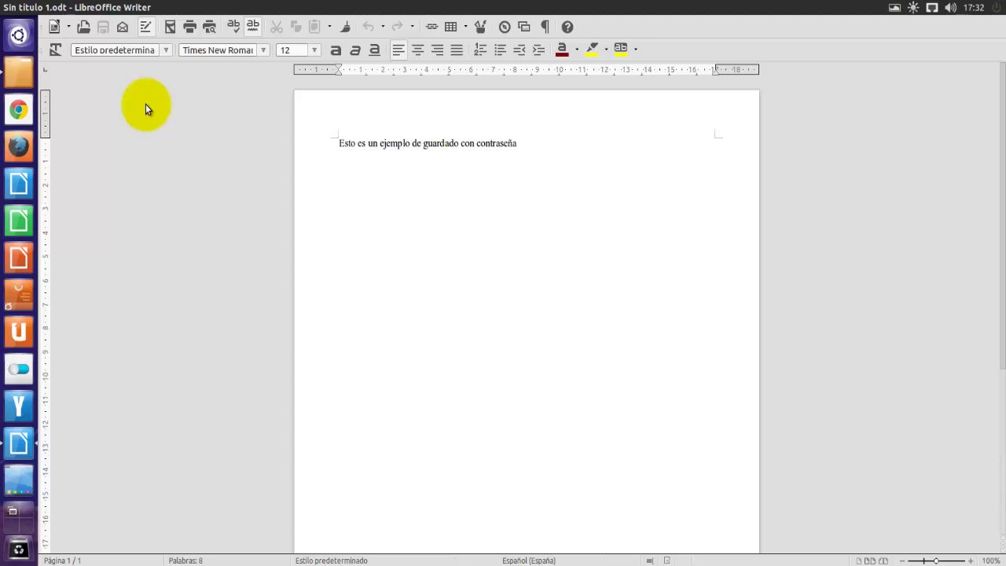
Cancel the Archivo > Guardar como dialog, then close Writer and the Documentos folder window.
mouse_move(11, 9)
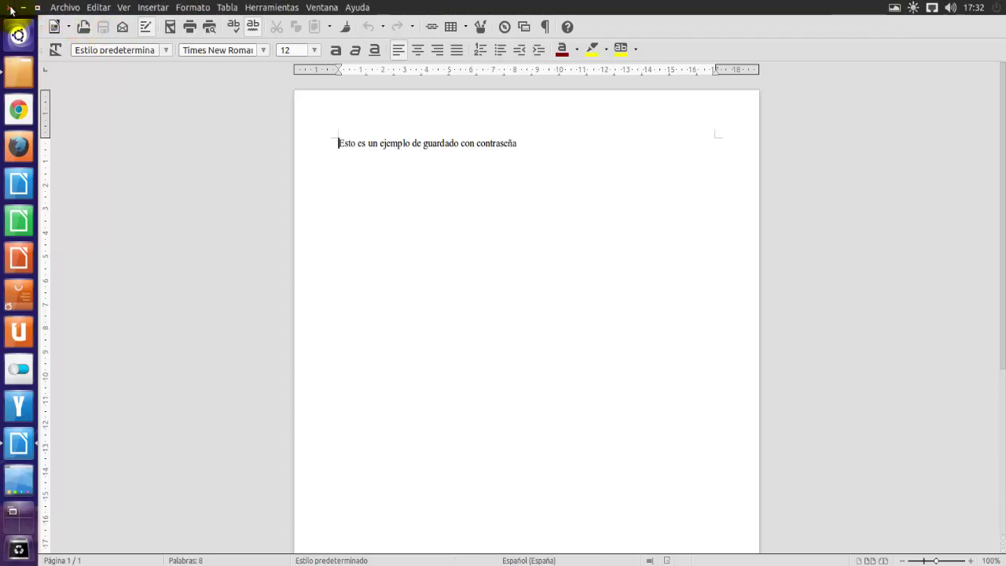
left_click(65, 8)
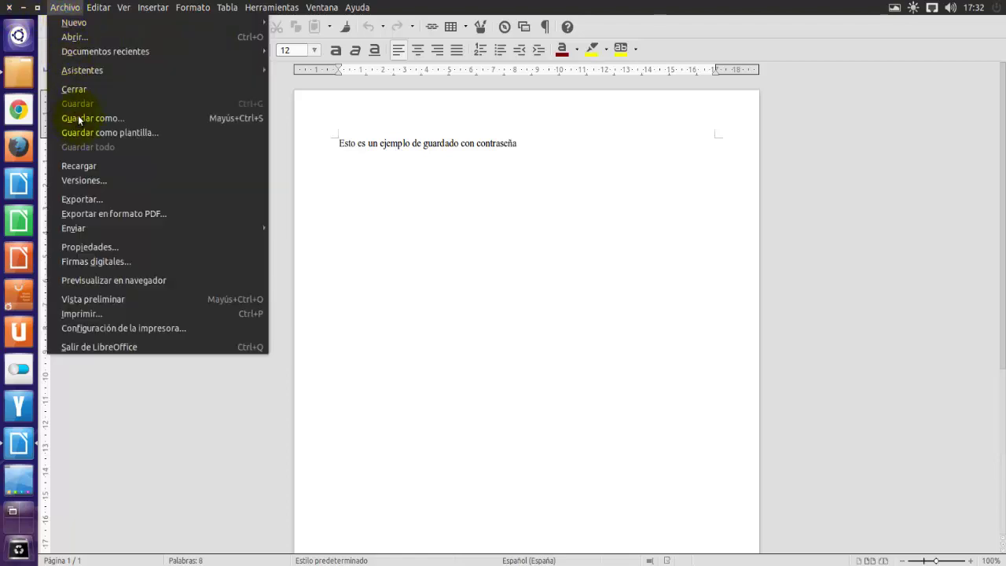
left_click(83, 118)
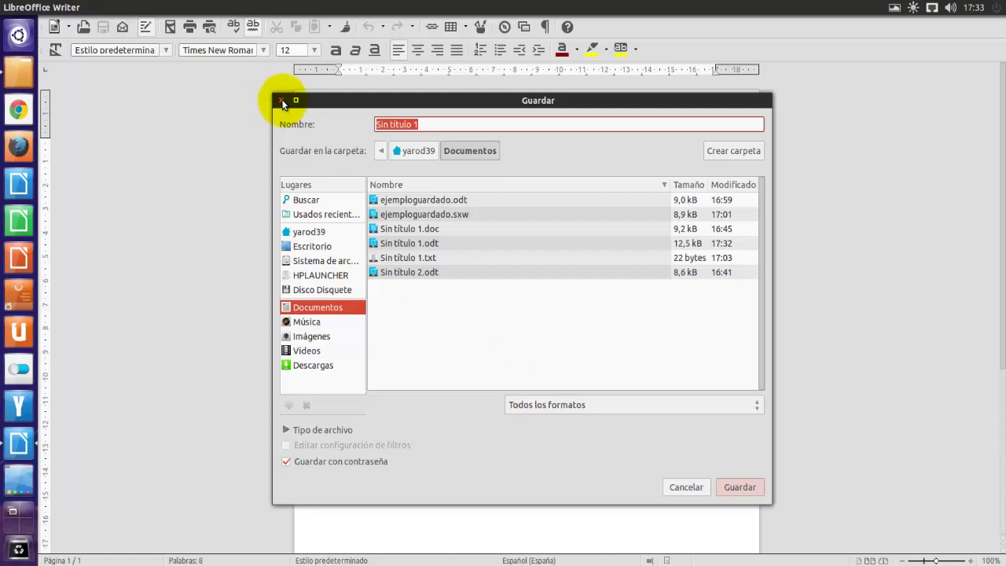
left_click(283, 102)
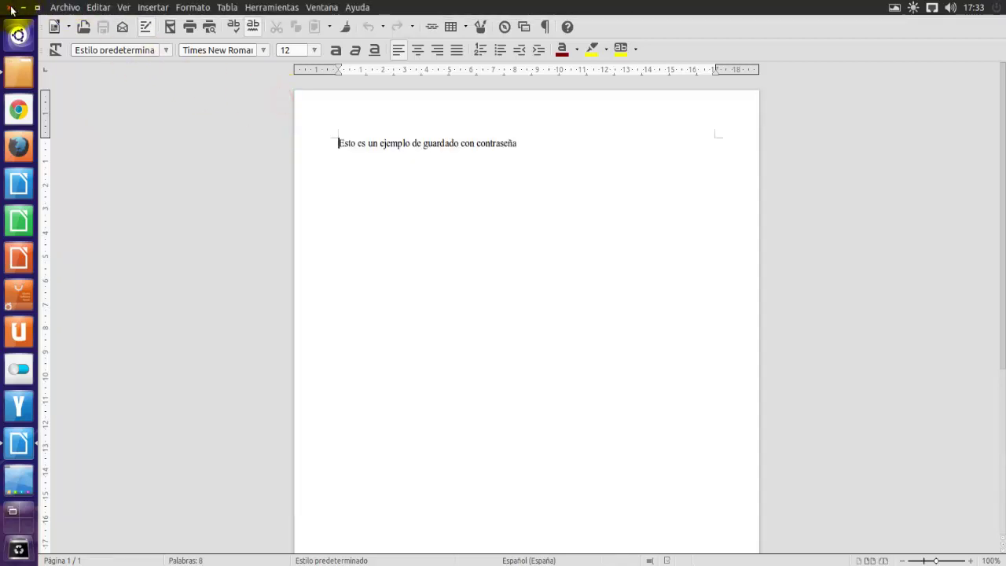
left_click(11, 10)
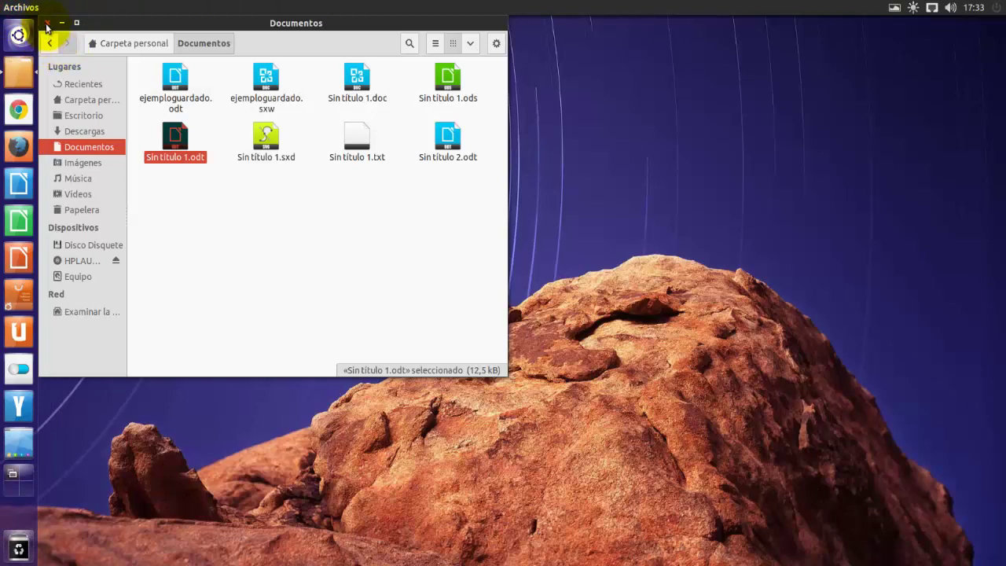
left_click(47, 24)
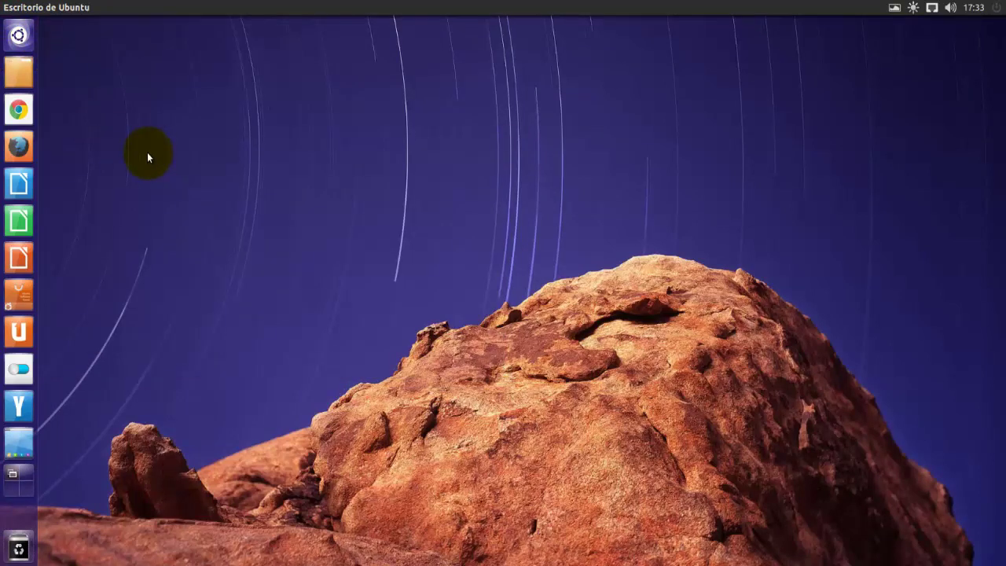